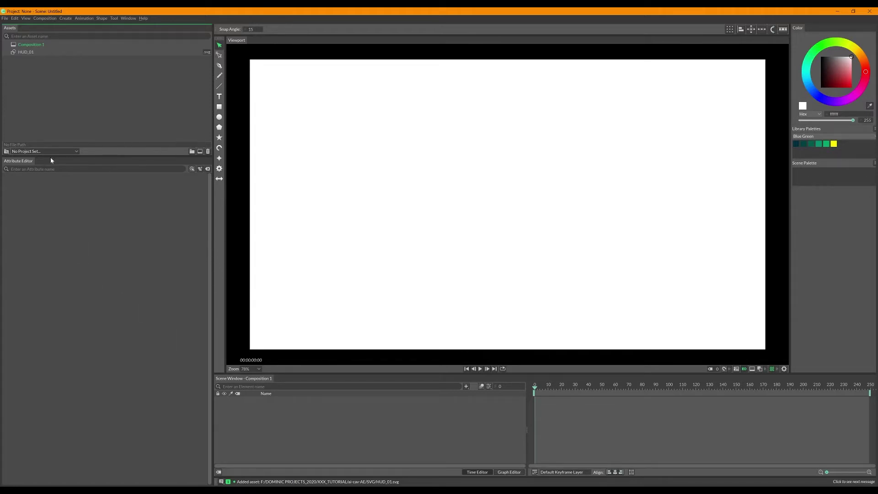
- Add the HUD_01 SVG asset to Composition 1 as a layer
click(38, 54)
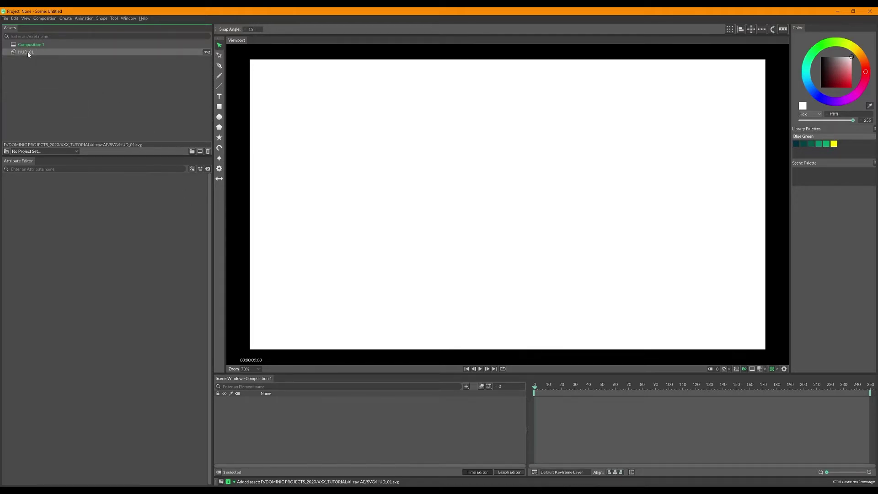
drag(28, 53, 281, 421)
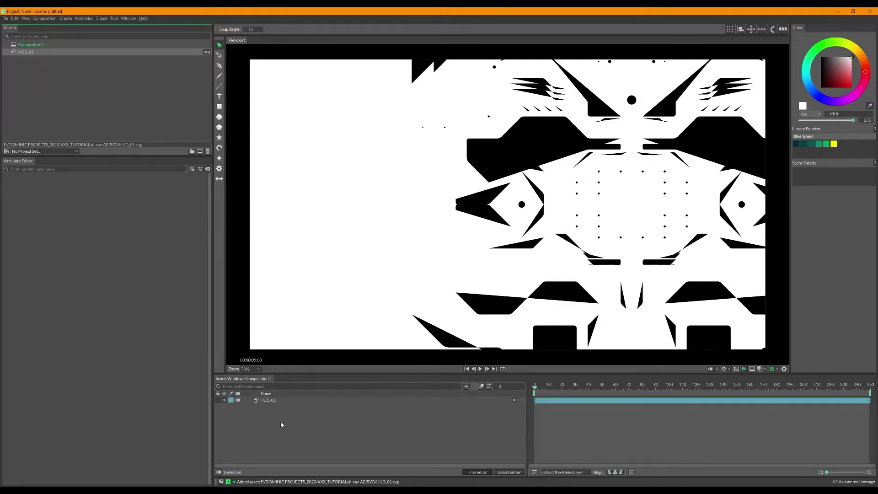
- Change the composition's resolution to a custom 1549 x 1549 square
click(489, 387)
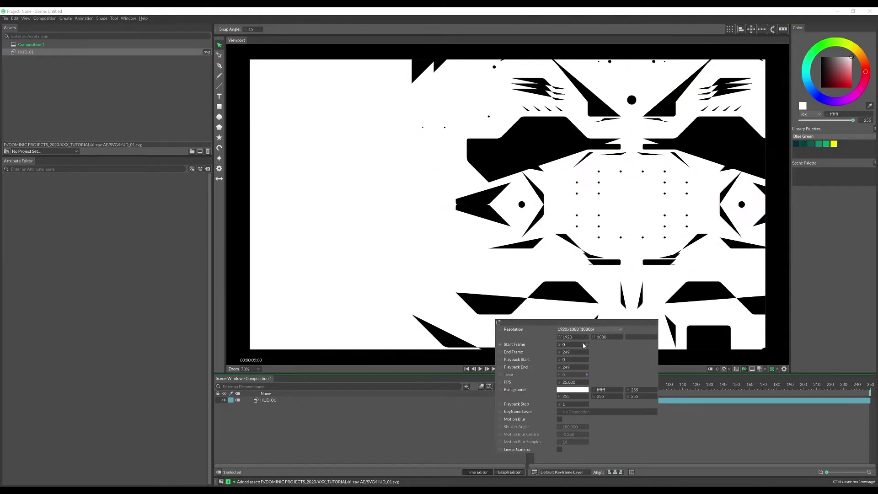
drag(572, 337, 444, 360)
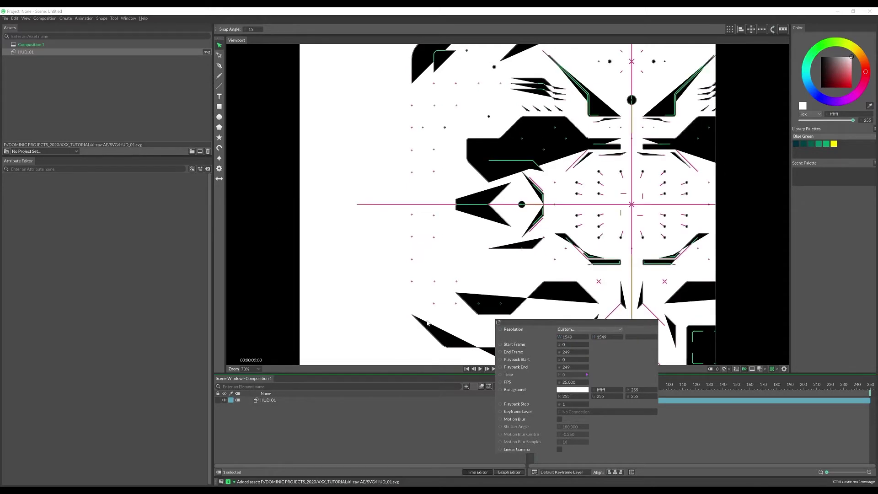
scroll(426, 302, down, 3)
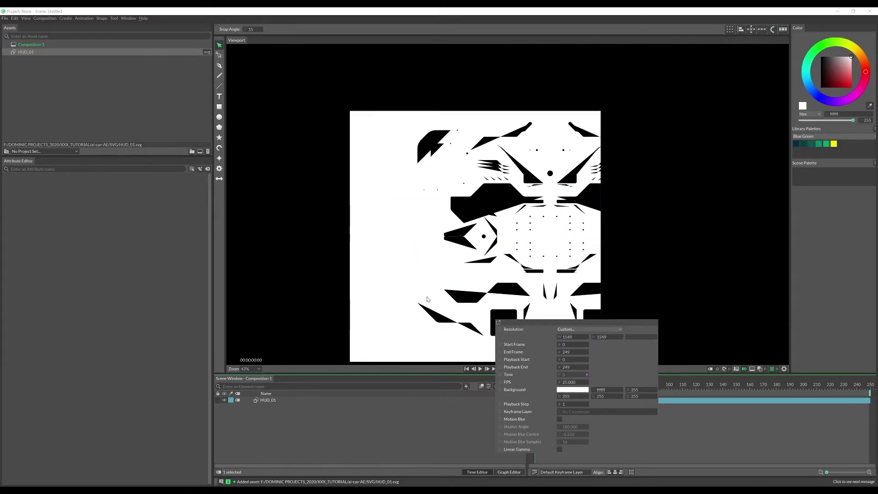
click(659, 142)
drag(659, 142, 656, 147)
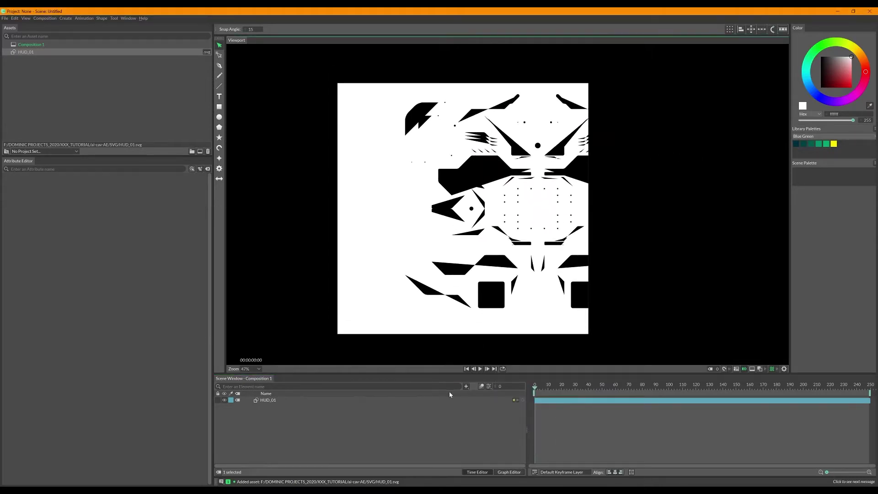
- Set the composition's resolution to 1080 x 1080
click(489, 387)
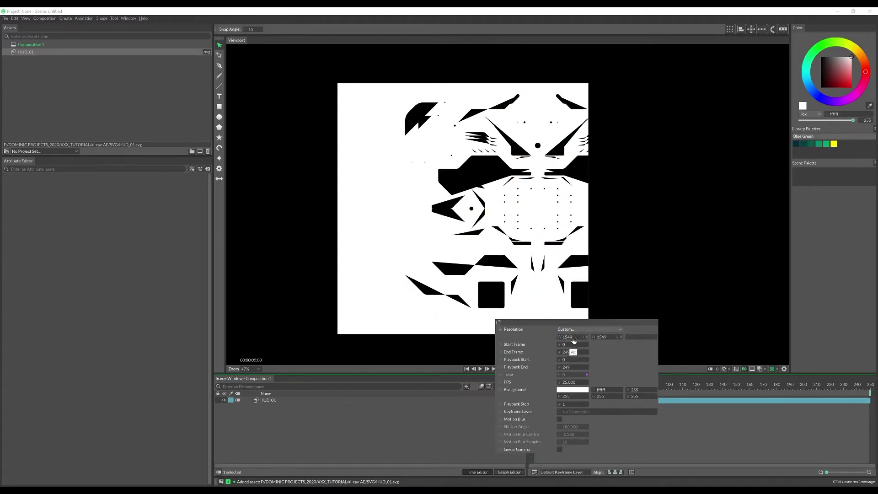
mouse_move(572, 341)
mouse_down()
mouse_move(526, 344)
mouse_move(531, 353)
mouse_move(621, 327)
mouse_move(577, 339)
mouse_up()
text(1080)
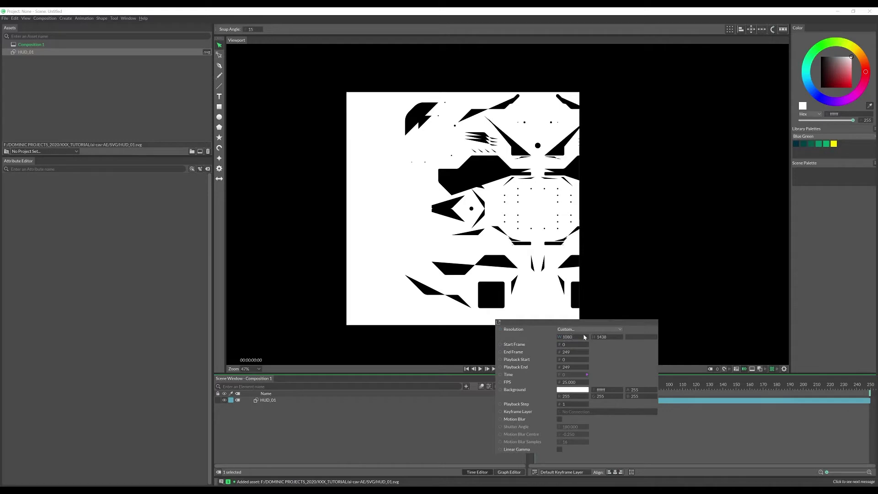
key(Return)
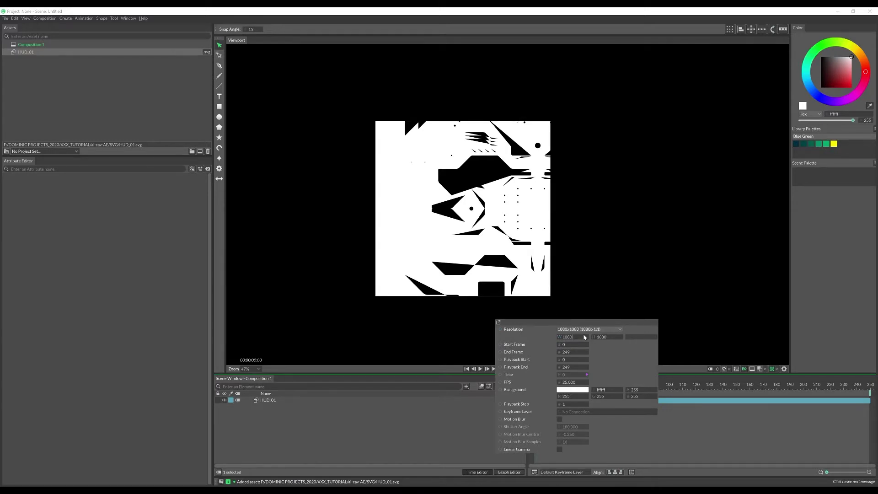
- Select the HUD_01 layer and shift its position to X -439, Y -48
click(293, 400)
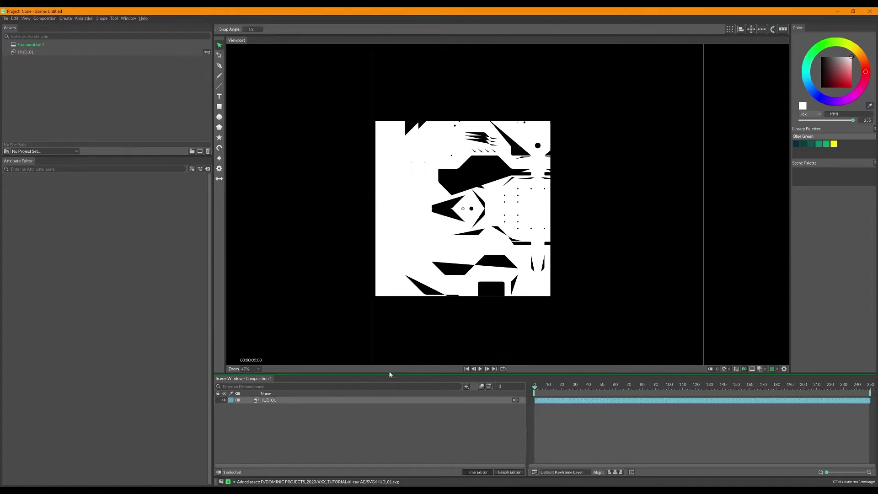
click(319, 401)
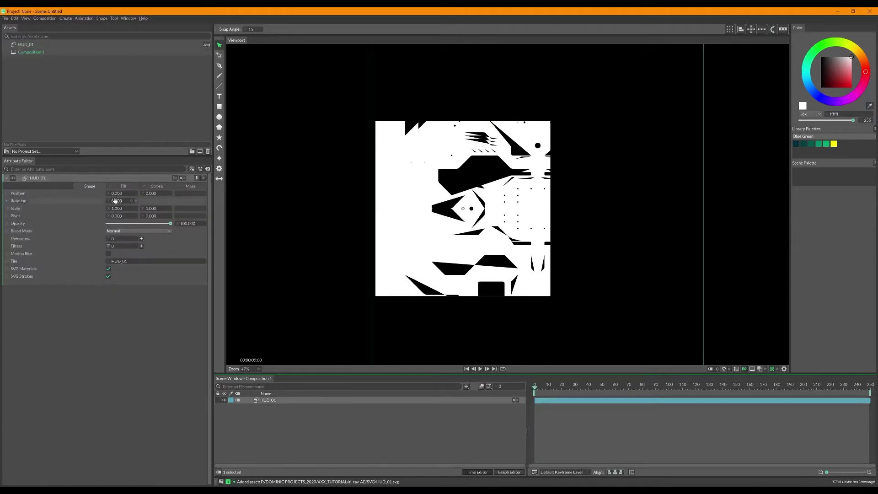
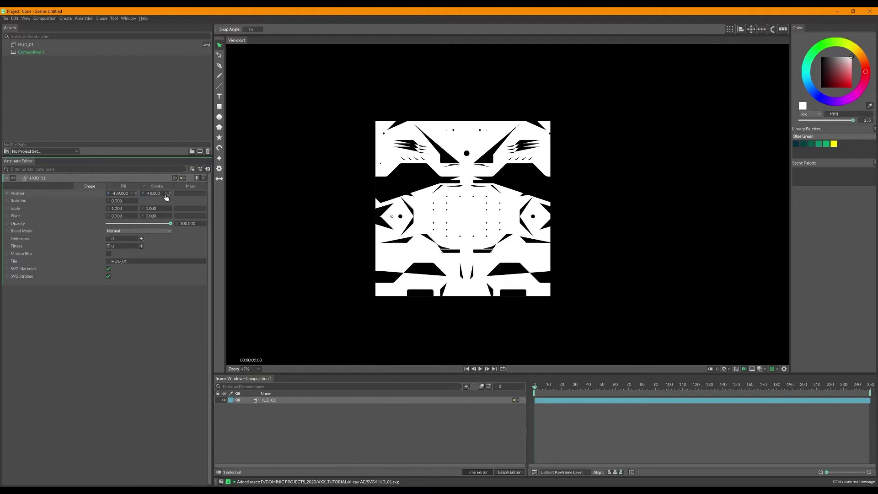
- Set the composition's resolution to 2048 x 2048
click(491, 387)
double_click(571, 337)
text(2048)
key(Tab)
text(2074)
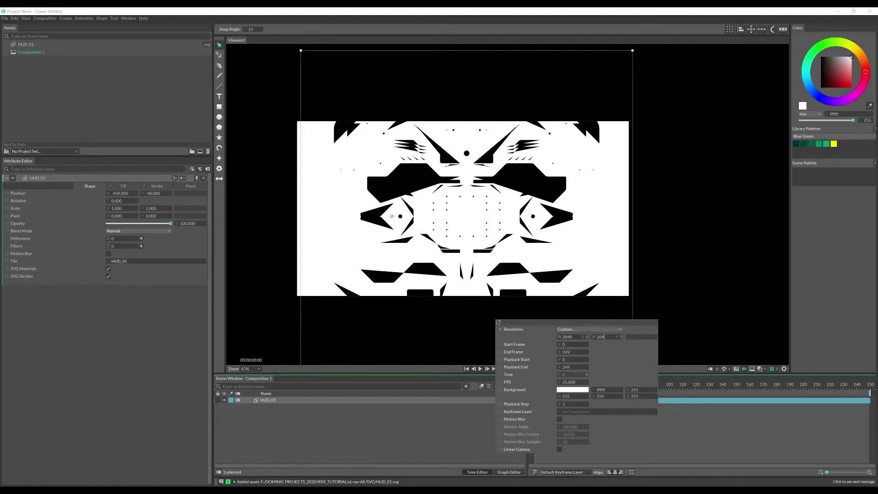
key(BackSpace)
key(Return)
click(464, 250)
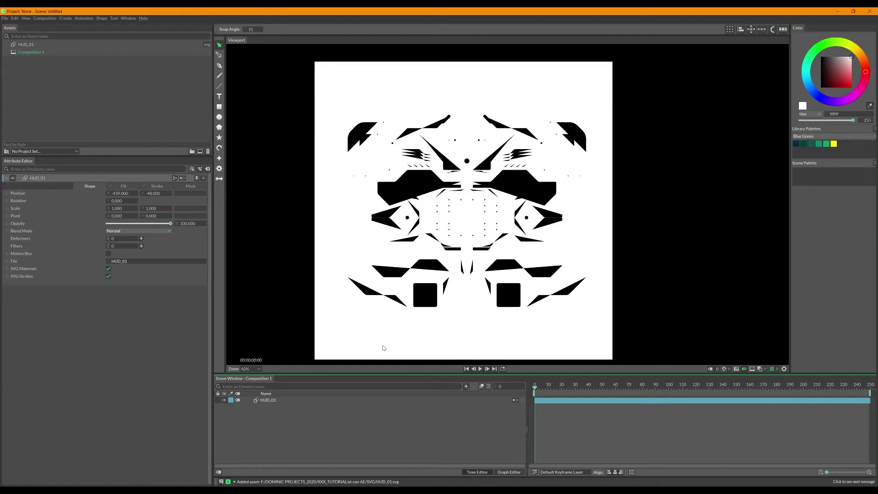
- Reposition the HUD_01 layer to X -506, Y -49 and undo the last scale change
click(276, 402)
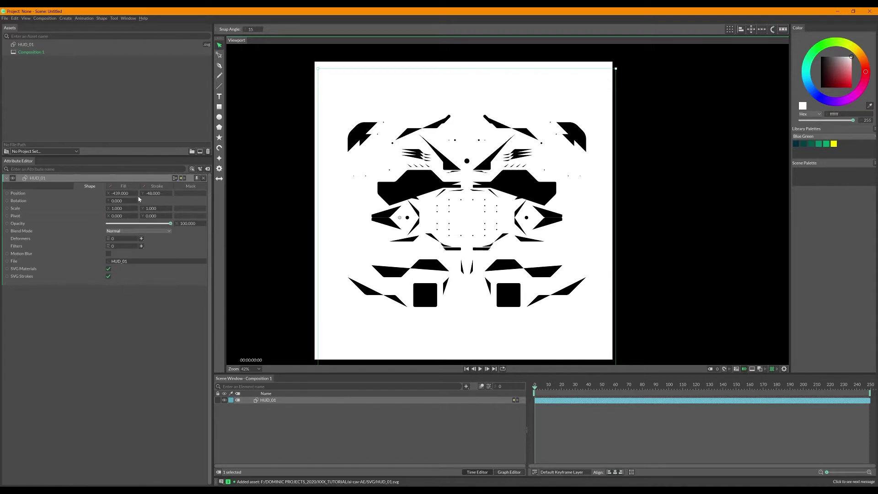
drag(123, 196, 201, 208)
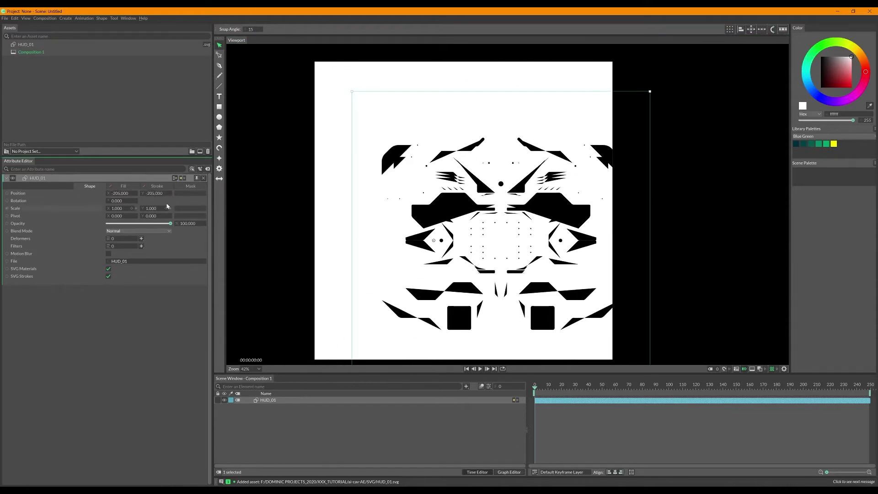
drag(128, 190, 101, 200)
drag(156, 194, 174, 216)
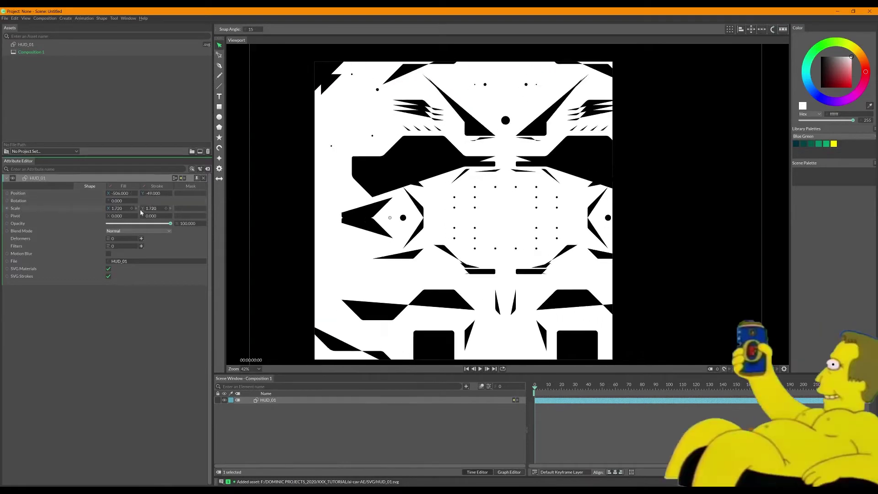
key(ctrl+z)
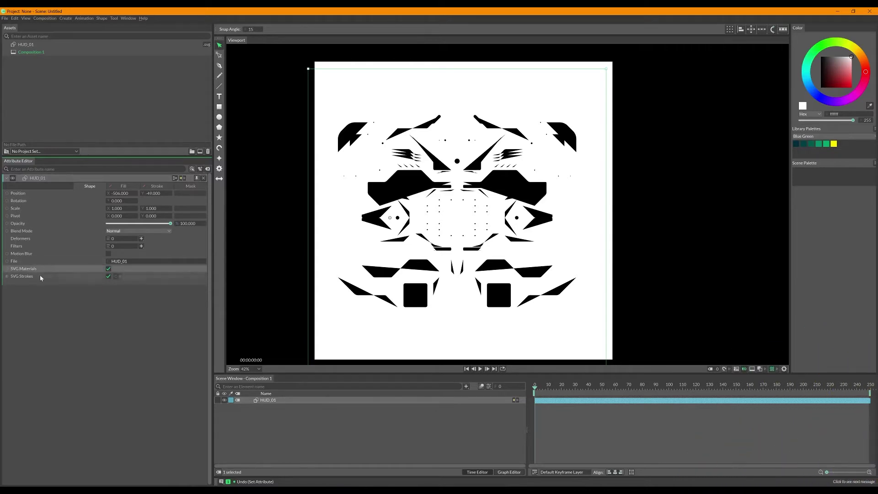
- Turn off SVG Materials and SVG Strokes for HUD_01 and enable the layer's own stroke
click(109, 271)
click(109, 271)
click(110, 272)
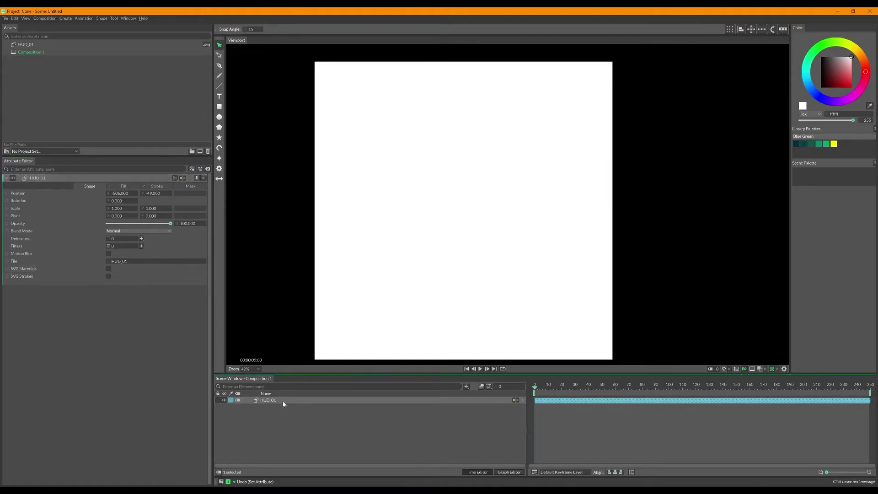
click(161, 187)
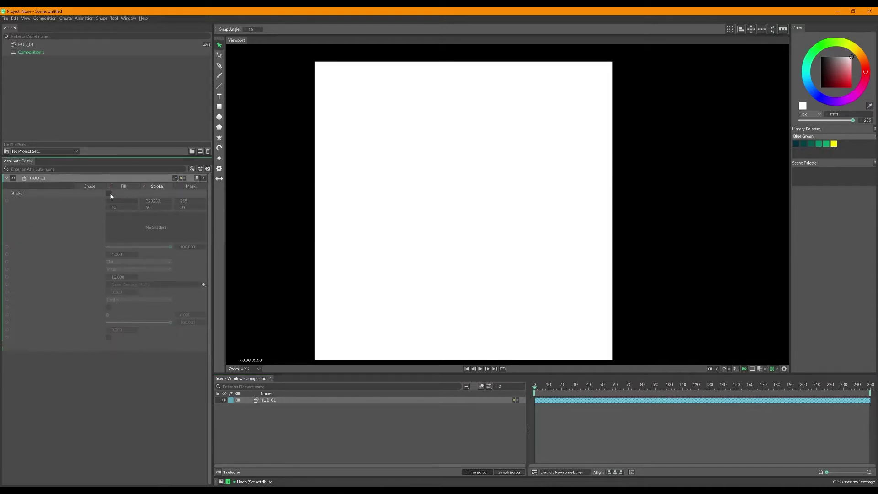
click(108, 193)
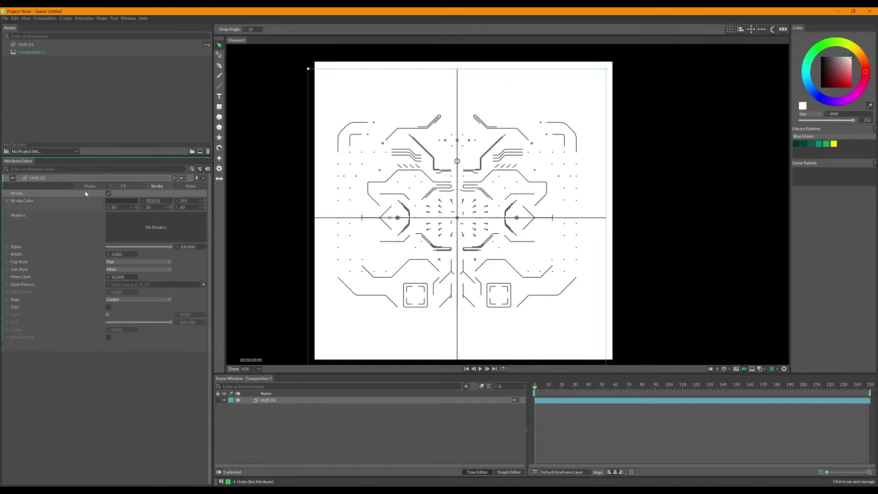
- Move HUD_01 to X position -449 and increase its stroke width to 39.8
click(89, 187)
drag(122, 197, 157, 191)
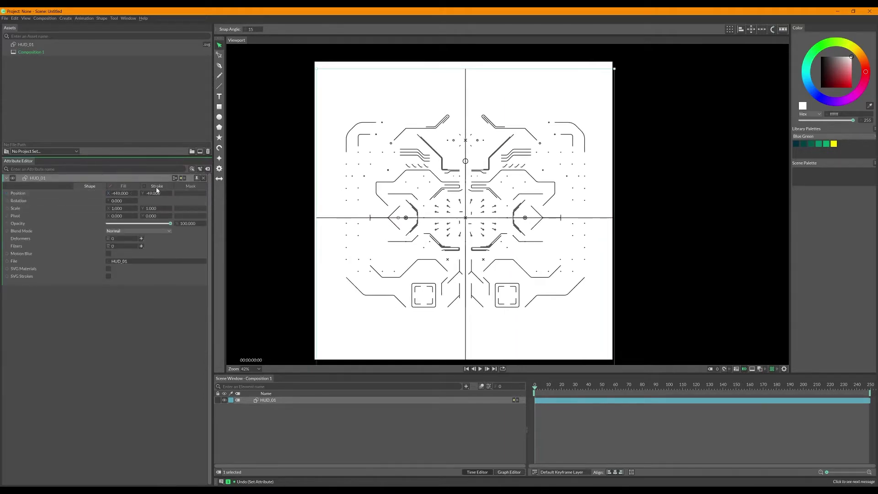
click(157, 186)
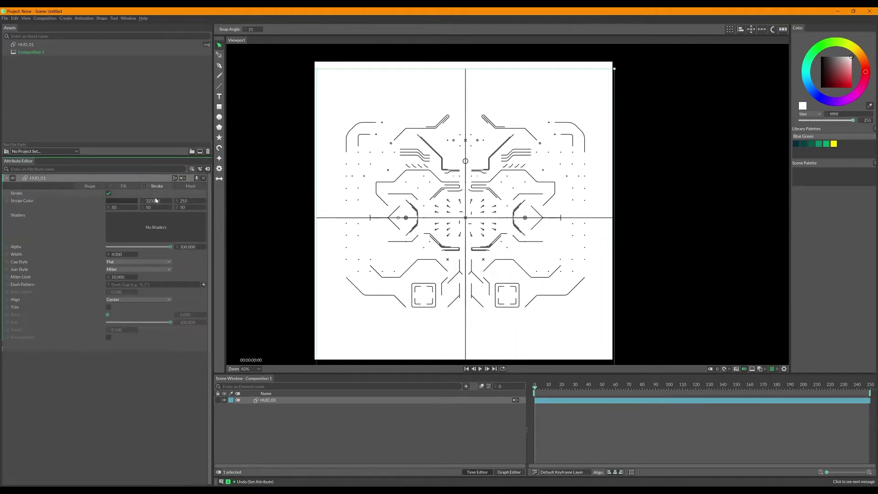
mouse_move(116, 254)
mouse_down()
mouse_move(336, 244)
mouse_move(172, 249)
mouse_move(241, 249)
mouse_up()
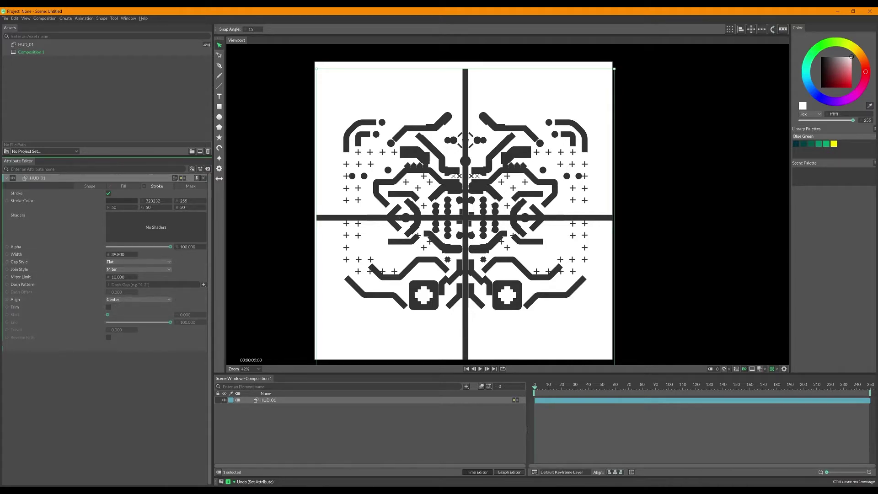
- Add a Sub-Mesh deformer to the HUD_01 layer and select it in the scene
click(89, 186)
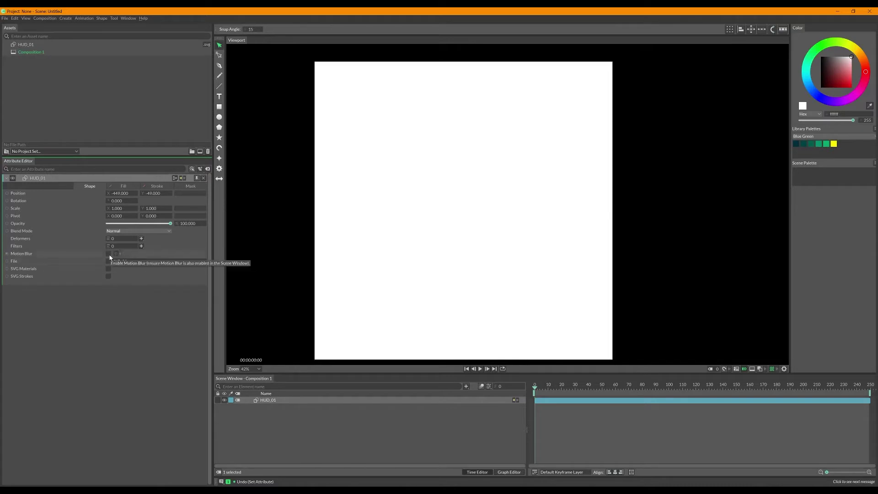
click(141, 239)
click(114, 309)
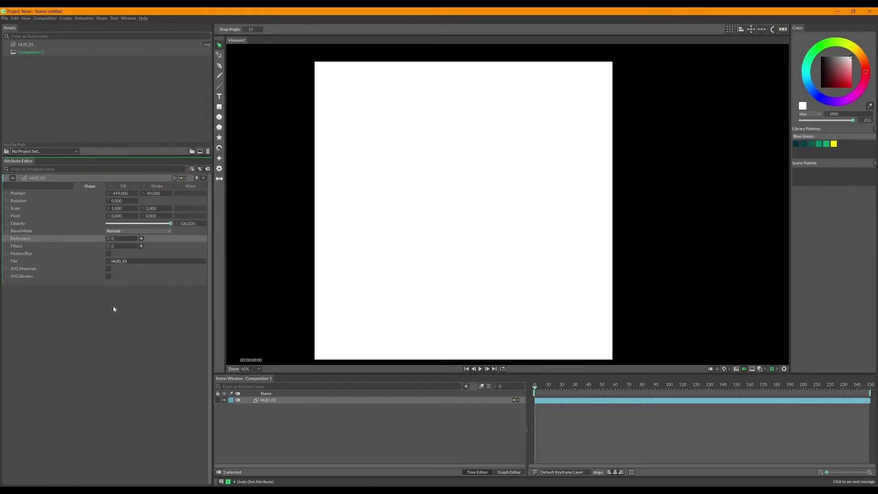
click(141, 238)
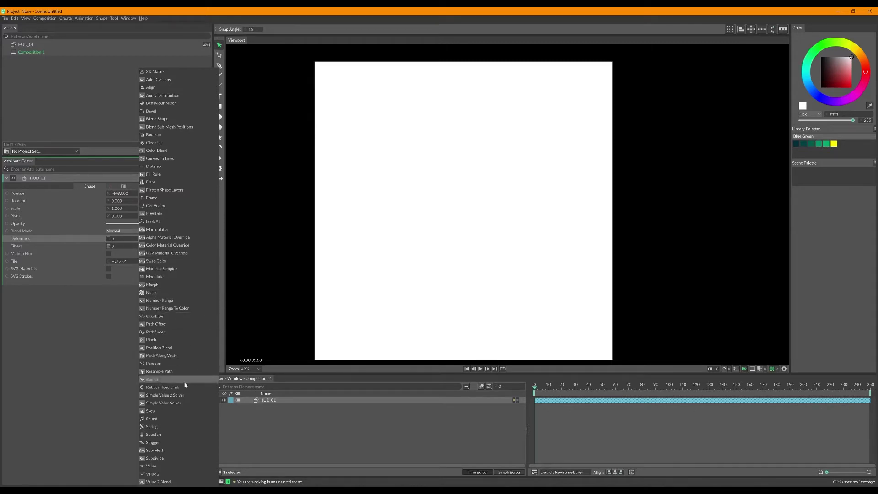
click(160, 451)
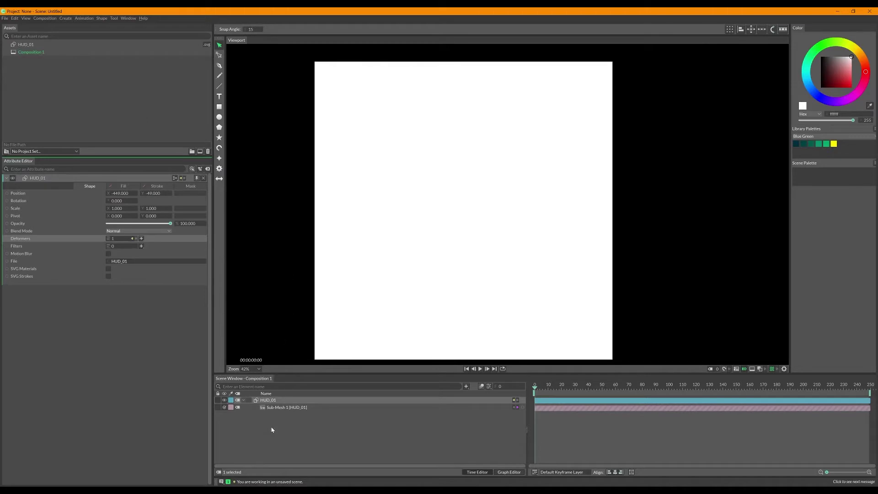
click(284, 407)
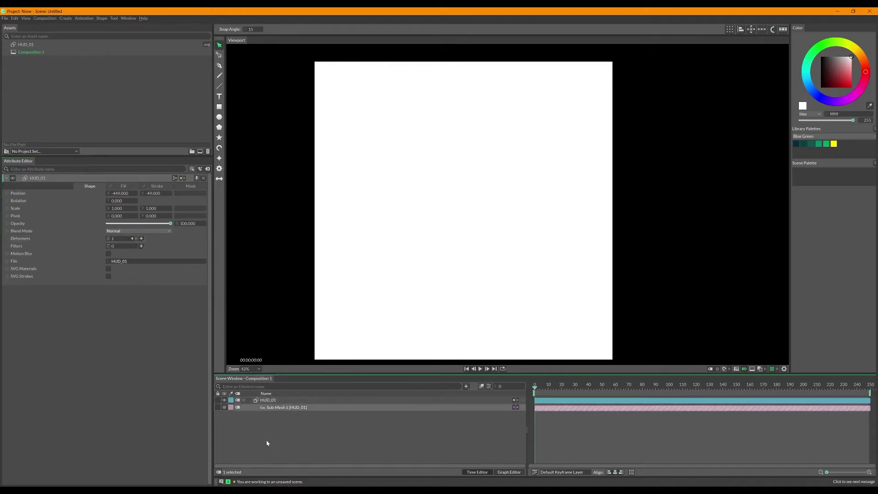
- Rename the HUD_01 layer as ARTWORK
click(274, 399)
double_click(268, 400)
text(ARTWORK)
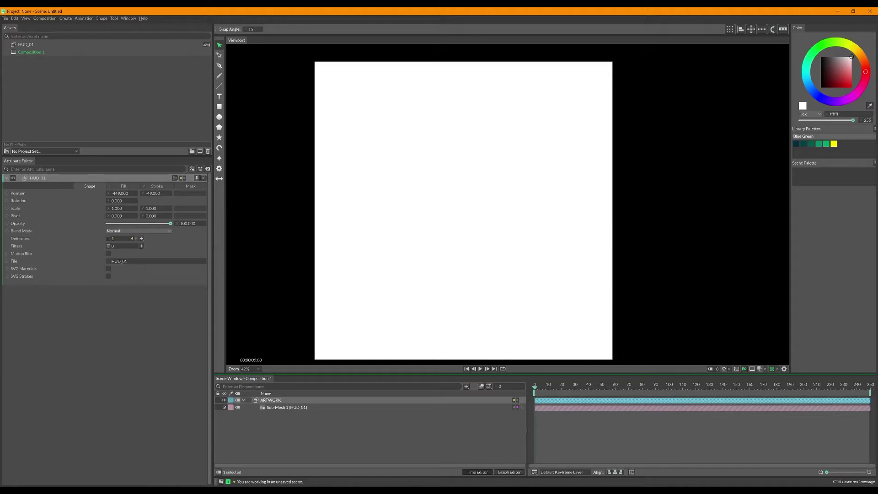
- Load the Sub-Mesh deformer's attributes alongside the artwork's and set the ARTWORK stroke width to 4.6
click(298, 408)
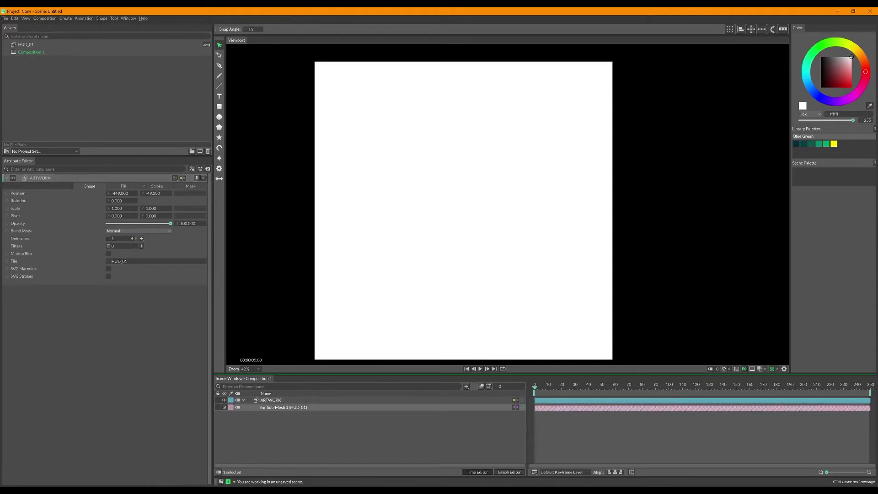
click(293, 411)
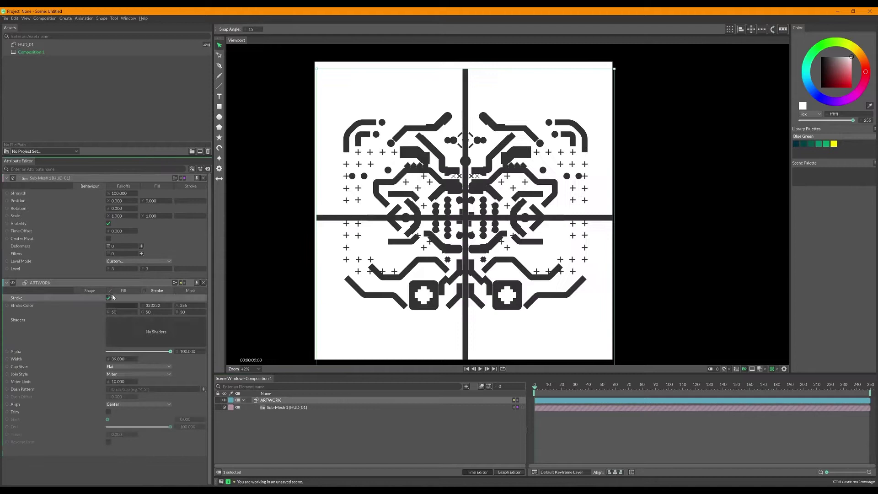
click(152, 291)
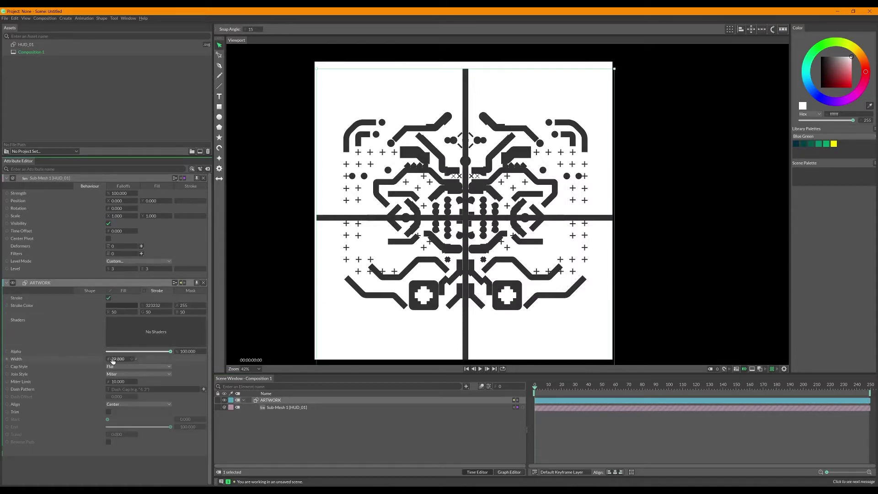
drag(120, 358, 131, 359)
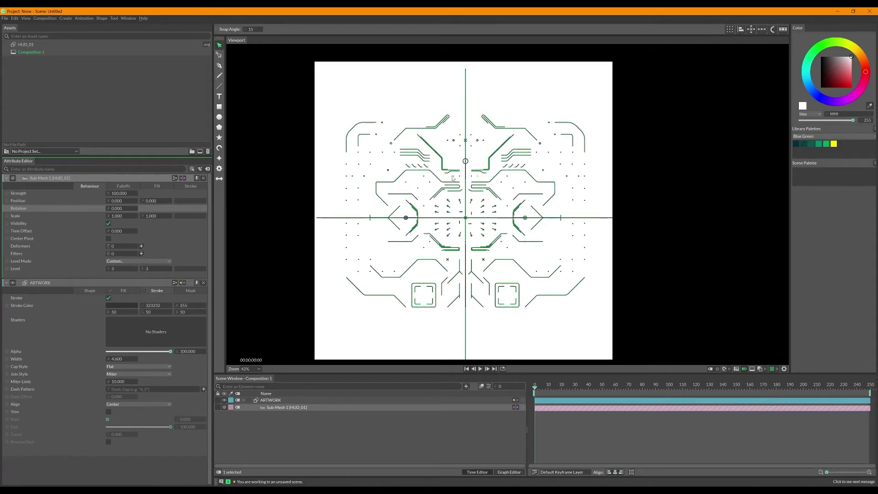
click(497, 130)
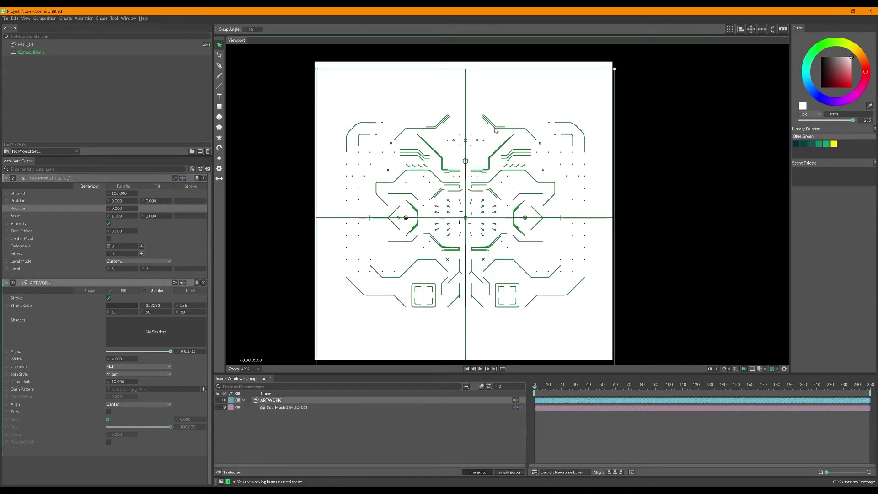
- Turn off the ARTWORK layer's own stroke and enable Replace Stroke on its Sub-Mesh deformer
click(424, 321)
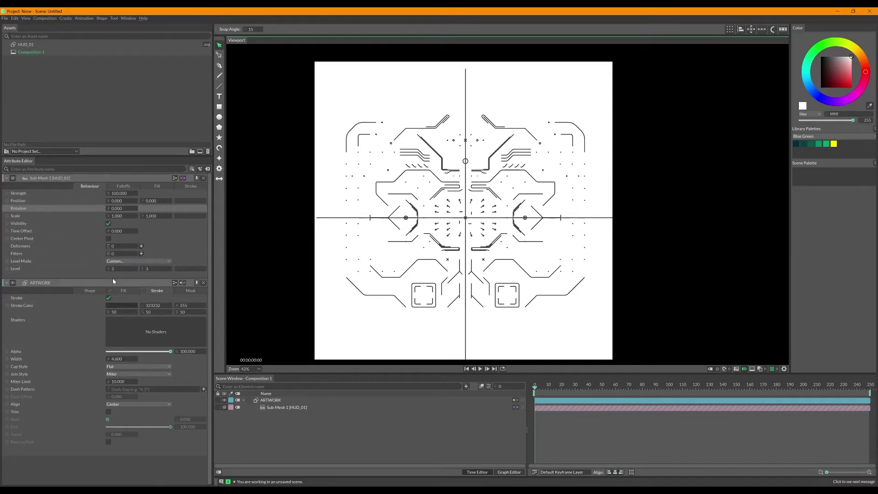
click(111, 303)
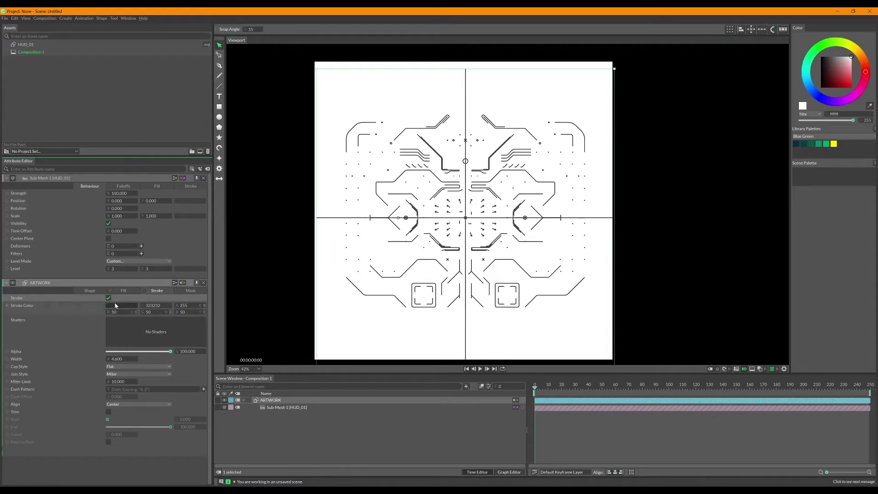
click(108, 298)
click(157, 186)
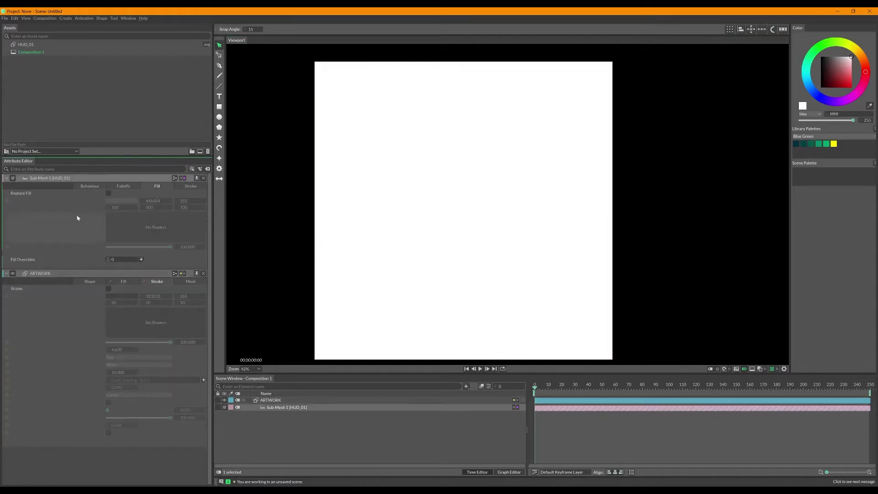
click(179, 188)
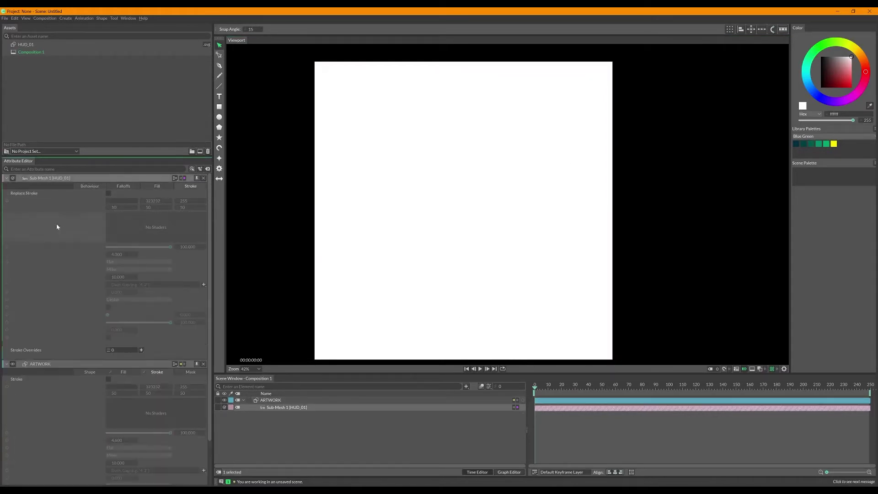
click(109, 194)
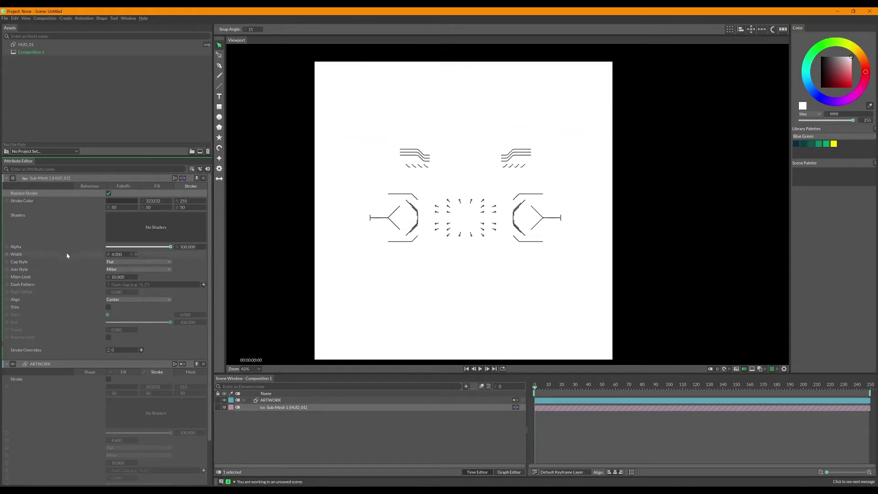
- Set the Sub-Mesh deformer's stroke width to 4.3 and its Level Mode to All
mouse_move(118, 255)
mouse_down()
mouse_move(108, 255)
mouse_move(184, 247)
mouse_move(120, 256)
mouse_up()
click(90, 186)
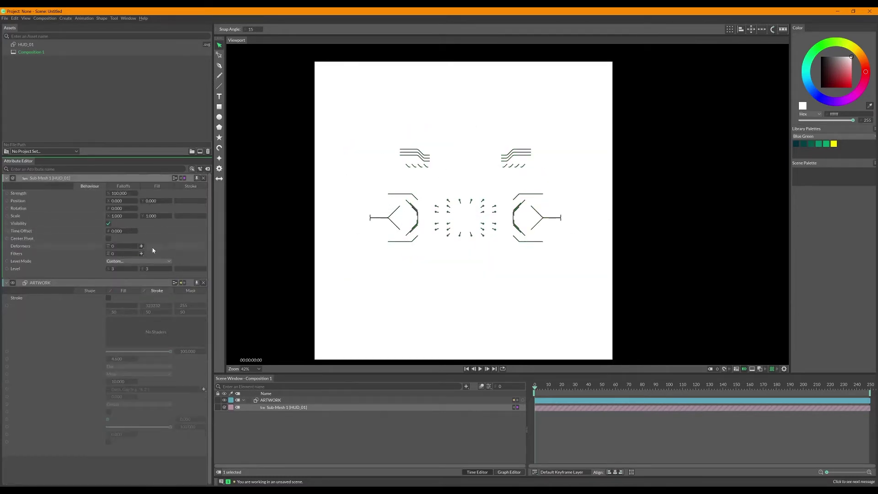
click(139, 261)
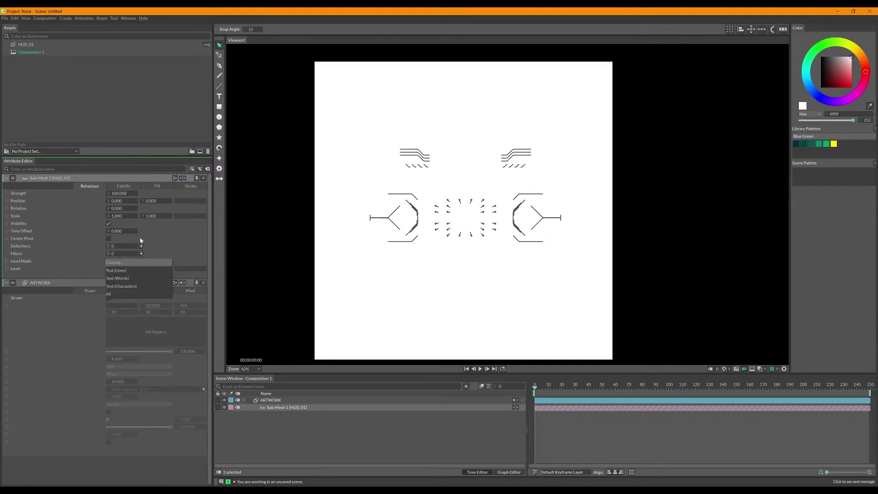
click(109, 293)
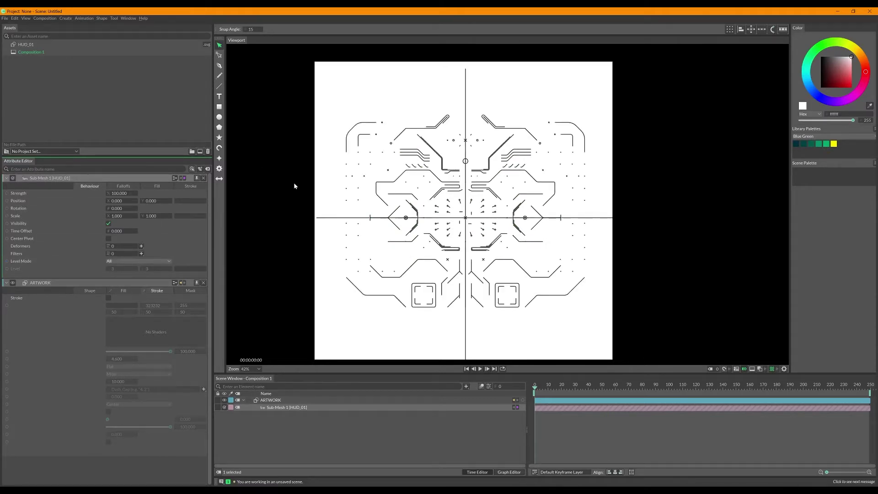
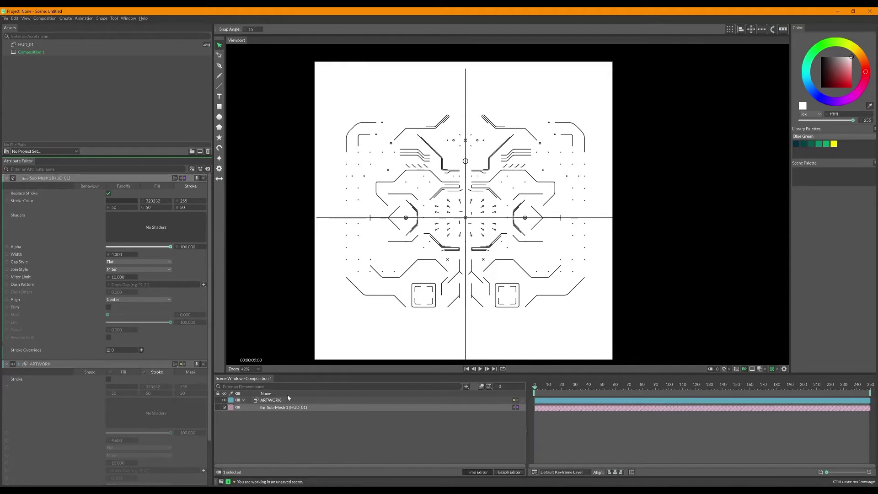
- Enable Trim on the Sub-Mesh stroke and test the effect of the trim End value
click(245, 400)
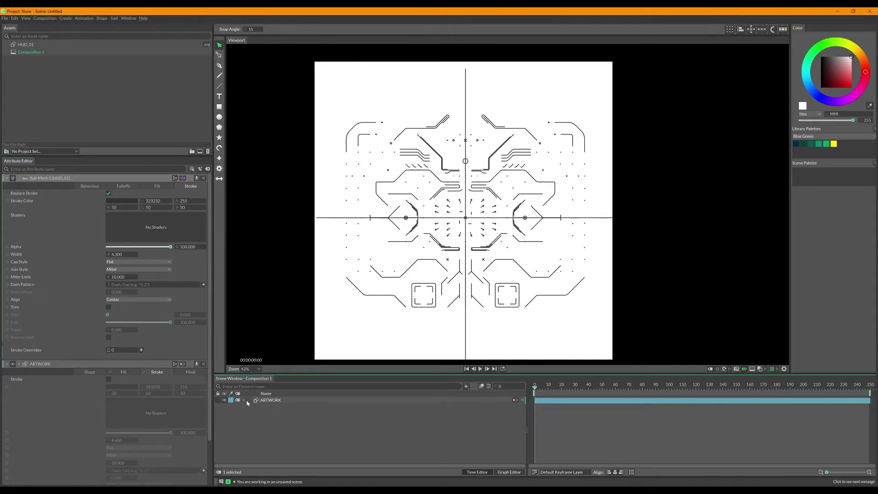
click(245, 400)
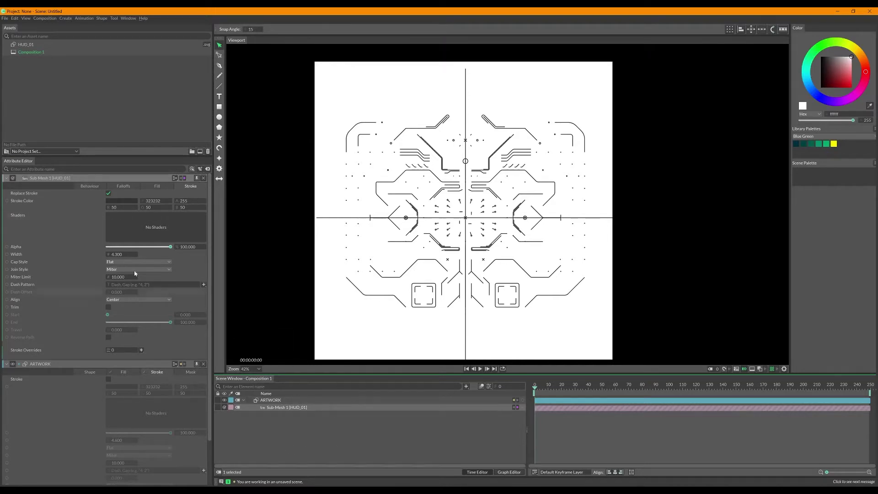
click(109, 307)
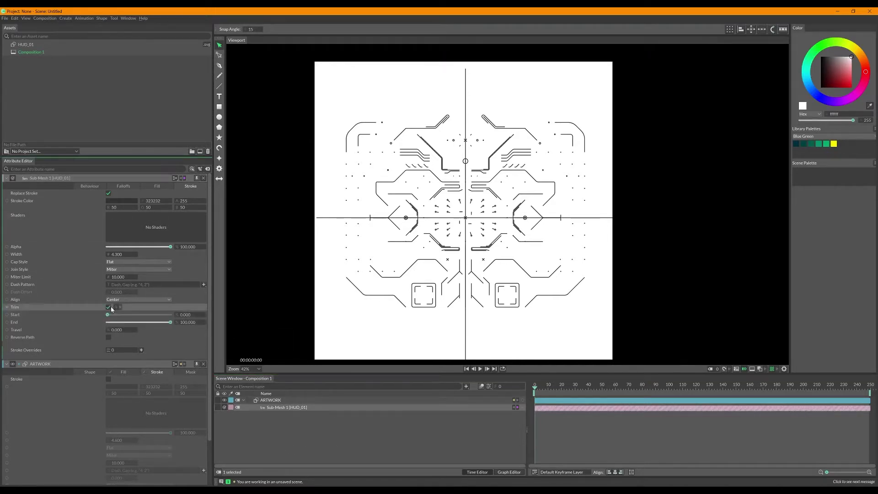
mouse_move(167, 324)
mouse_down()
mouse_move(97, 325)
mouse_move(159, 316)
mouse_move(109, 325)
mouse_move(133, 310)
mouse_move(173, 316)
mouse_move(88, 334)
mouse_up()
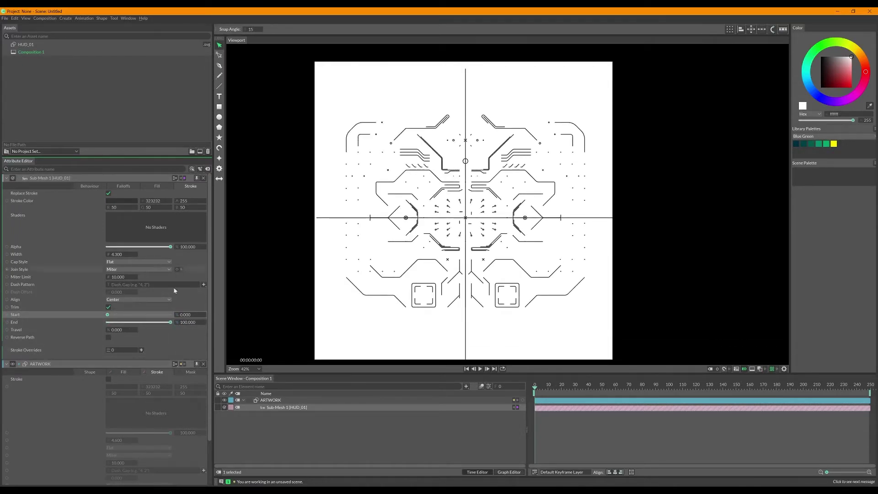
- Move the ARTWORK layer to Y position 3
click(89, 372)
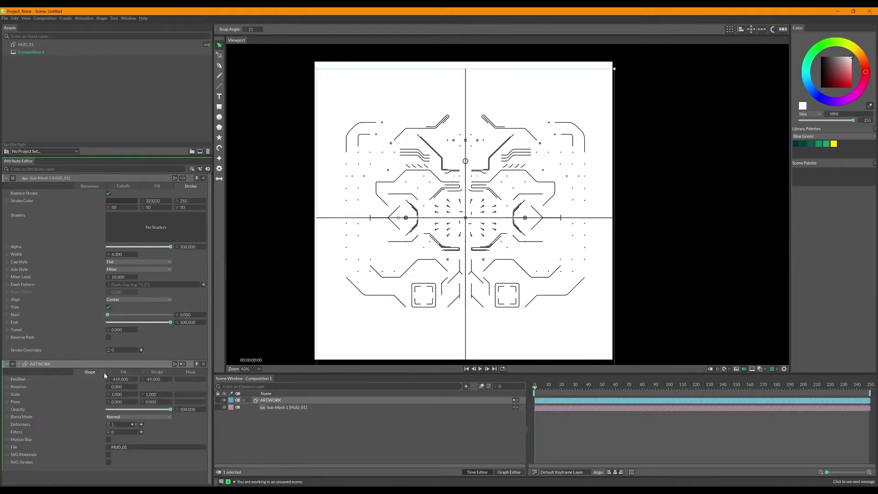
click(92, 186)
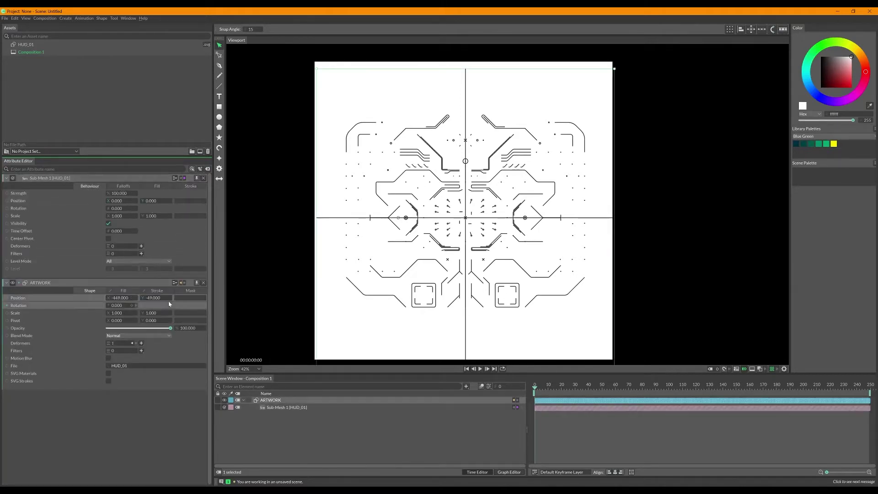
drag(161, 299, 166, 300)
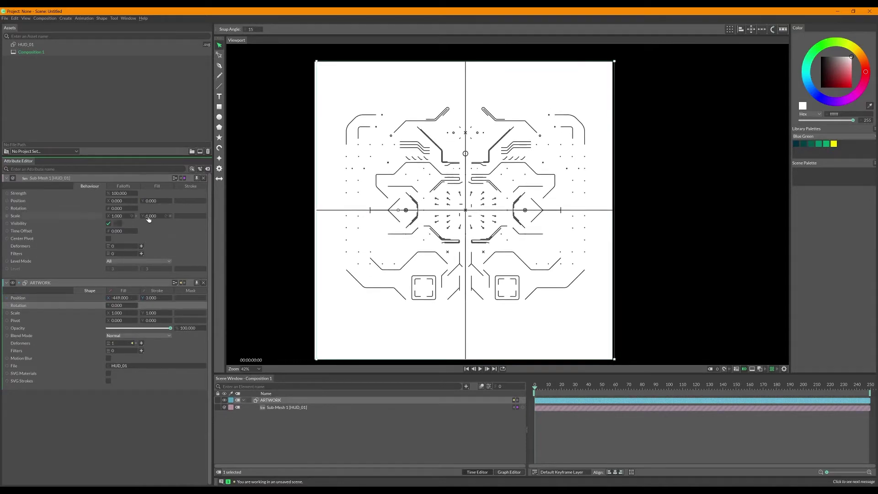
- Set the Sub-Mesh deformer's stroke width to 3.7
click(155, 192)
click(156, 186)
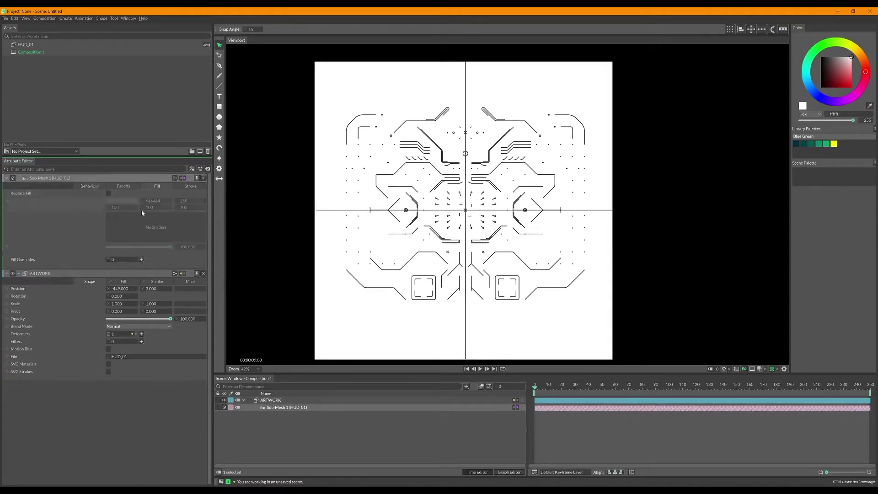
click(189, 187)
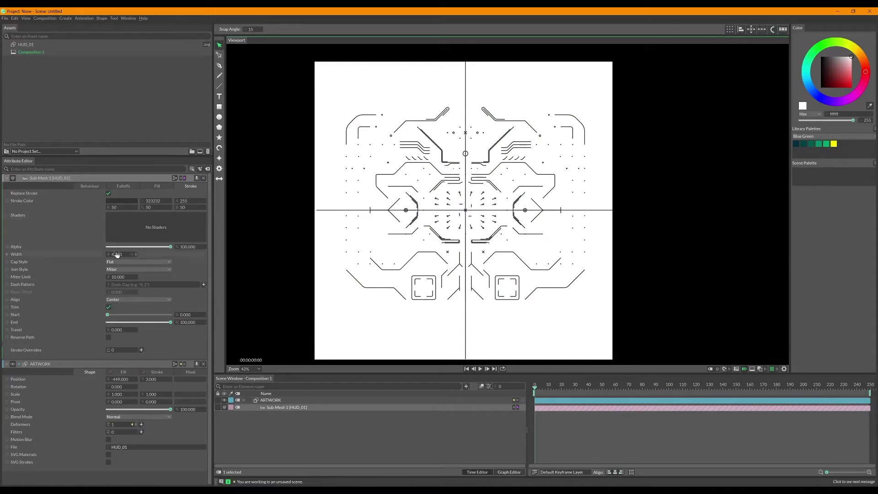
drag(117, 254, 132, 245)
click(122, 186)
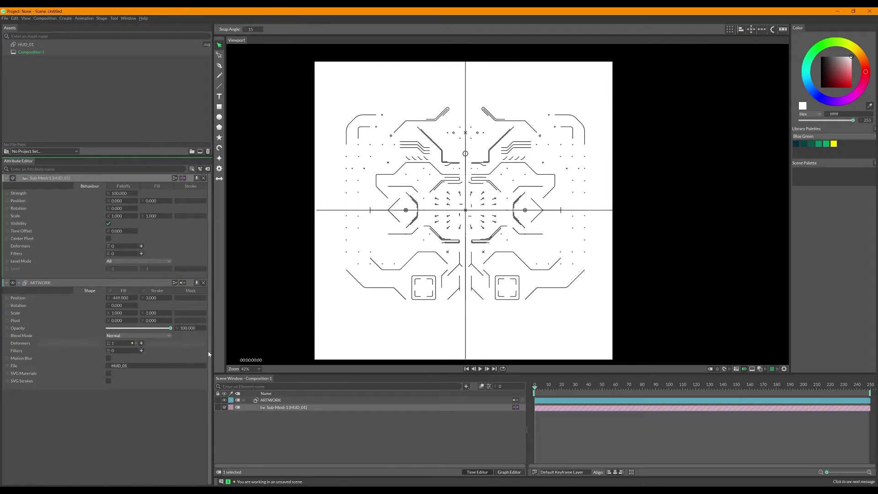
- Set the Sub-Mesh stroke's trim Start and End to 50 and keyframe both at frame 0
click(185, 186)
mouse_move(165, 323)
mouse_down()
mouse_move(94, 330)
mouse_move(149, 326)
mouse_move(141, 325)
mouse_up()
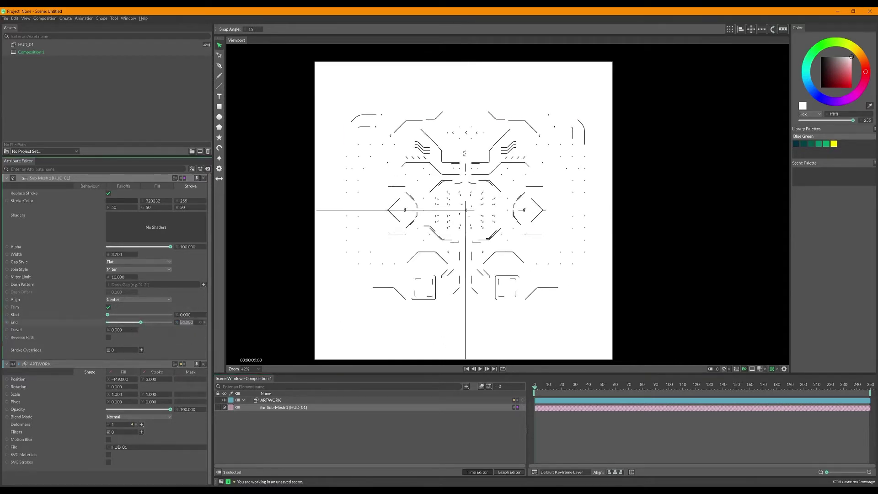
text(50)
key(Return)
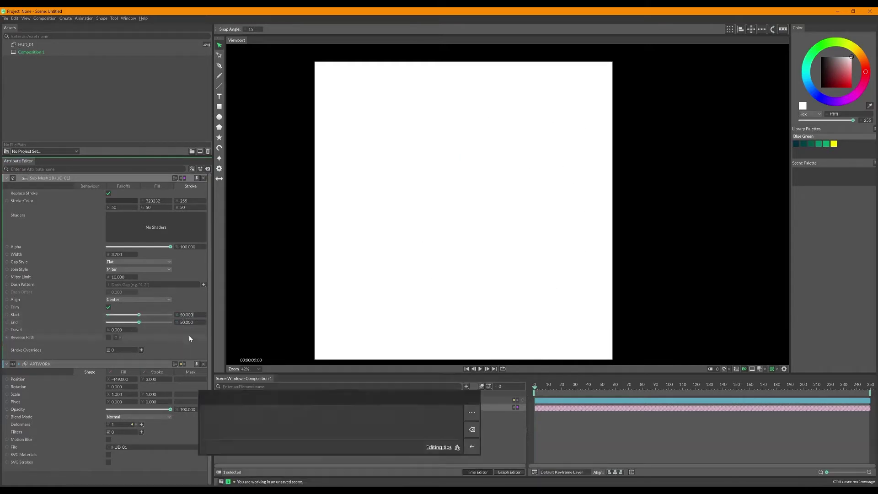
click(201, 315)
click(200, 322)
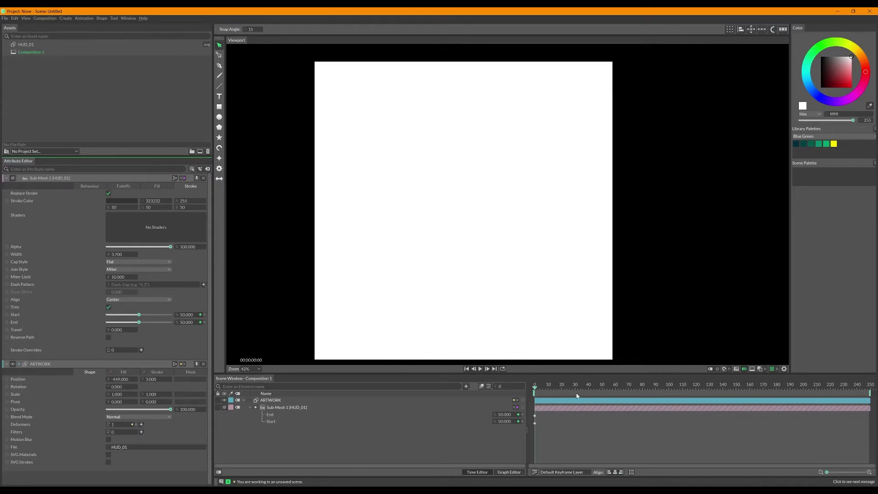
- At frame 30, set the Sub-Mesh stroke's trim Start to 0 and End to 100
drag(577, 387, 575, 388)
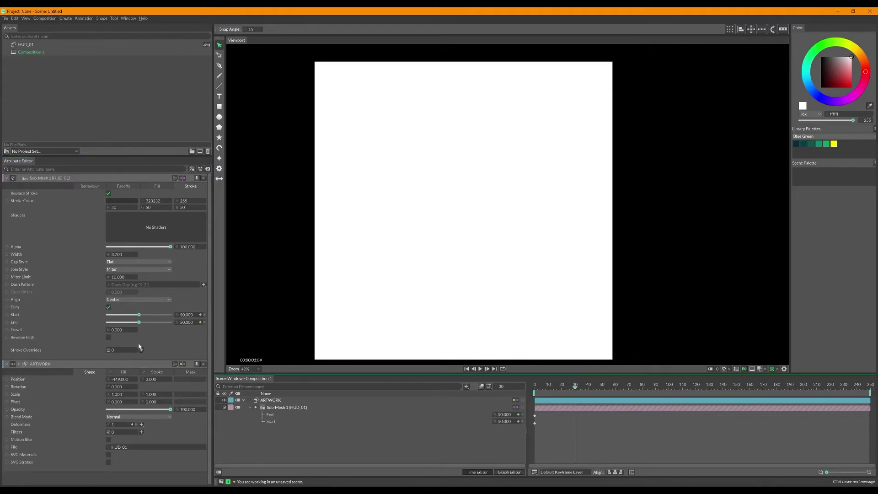
click(186, 314)
text(0)
key(Return)
drag(189, 326, 265, 322)
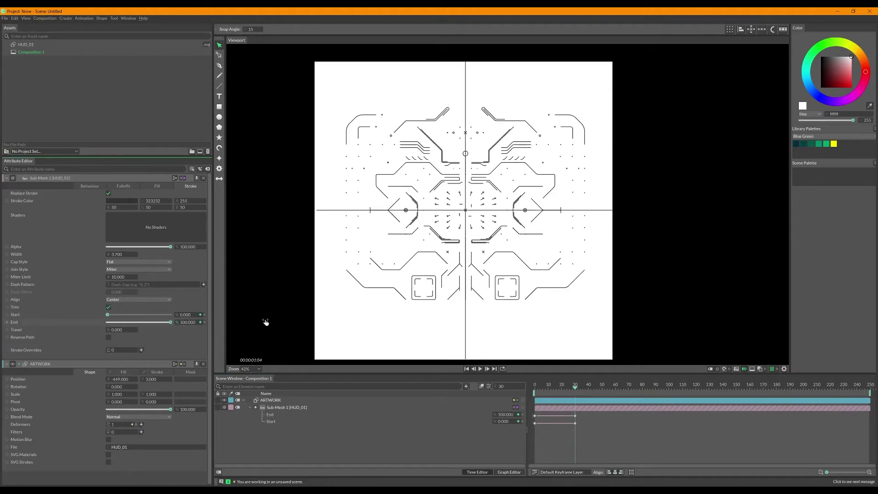
- Scrub and play back the trim animation to review how the strokes draw on, finishing at frame 0
mouse_move(569, 392)
mouse_down()
mouse_move(534, 391)
mouse_move(598, 390)
mouse_move(529, 388)
mouse_move(589, 380)
mouse_move(535, 390)
mouse_move(600, 389)
mouse_move(535, 389)
mouse_move(579, 389)
mouse_up()
key(space)
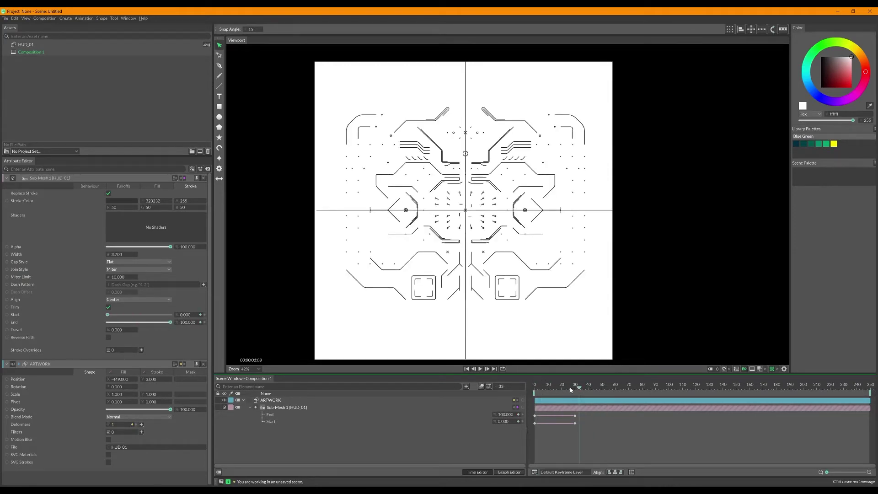
click(540, 386)
drag(534, 392, 573, 395)
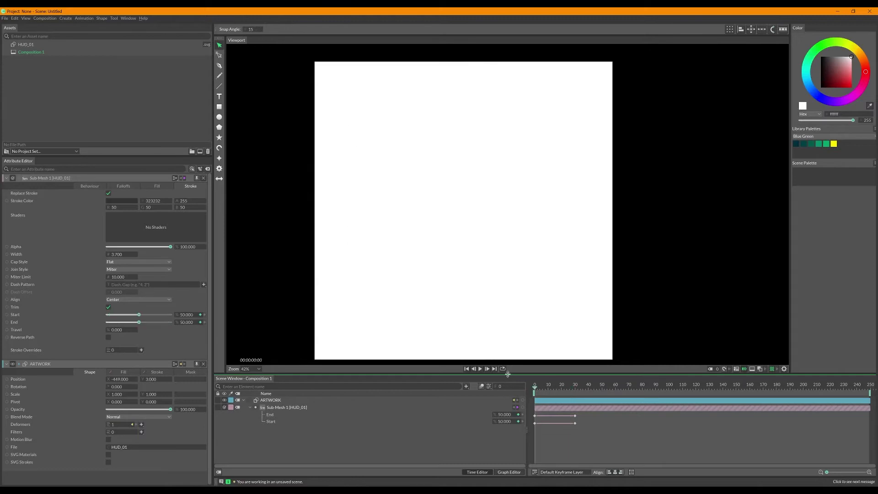
click(480, 368)
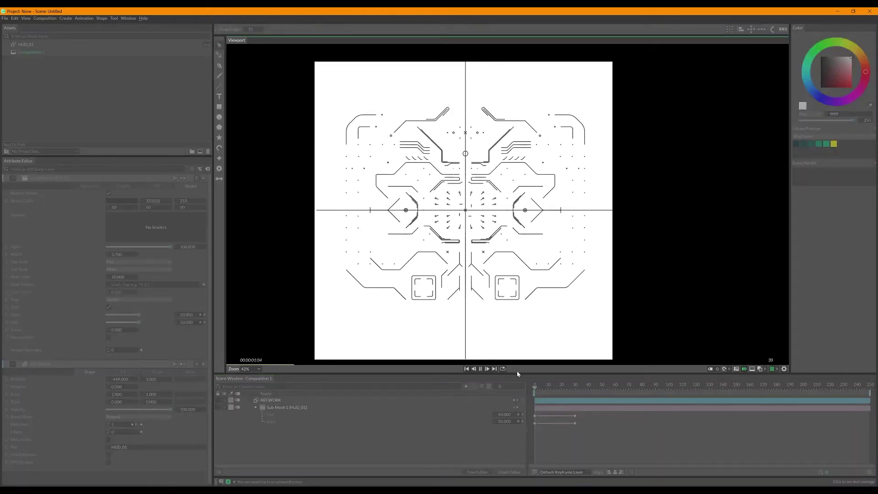
key(space)
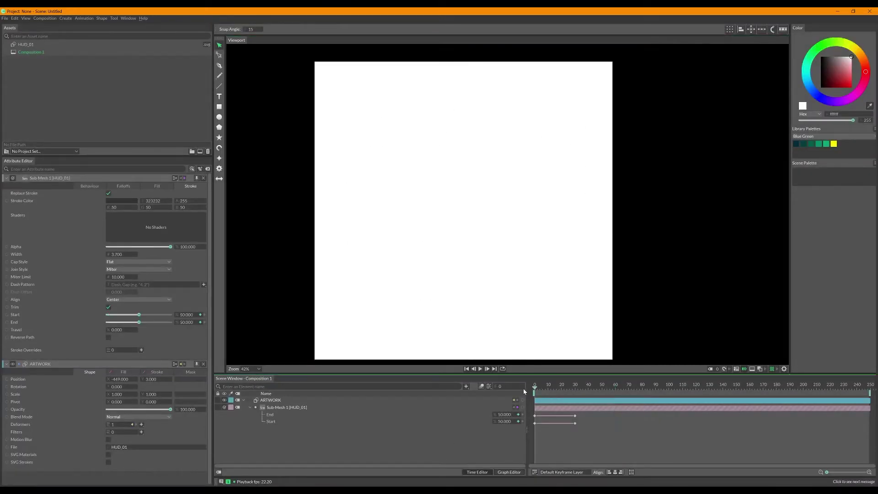
click(480, 369)
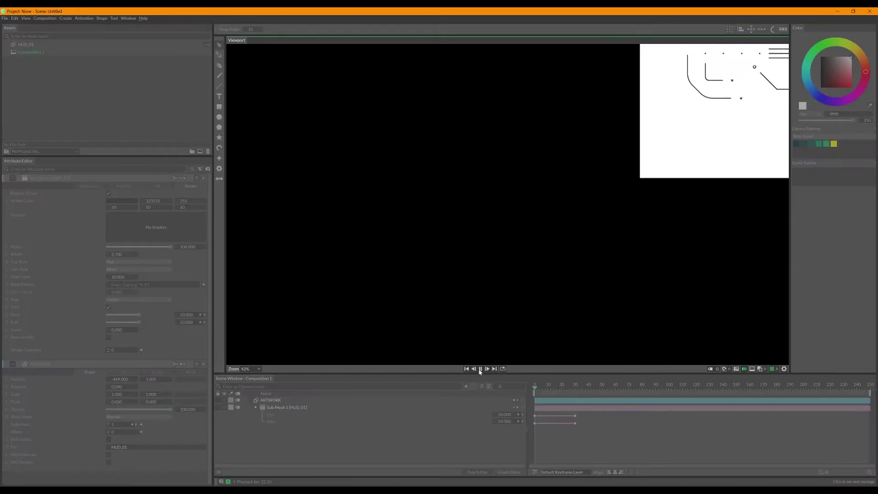
key(space)
mouse_move(535, 385)
mouse_down()
mouse_move(584, 386)
mouse_move(534, 389)
mouse_move(554, 388)
mouse_move(547, 389)
mouse_up()
click(480, 368)
key(space)
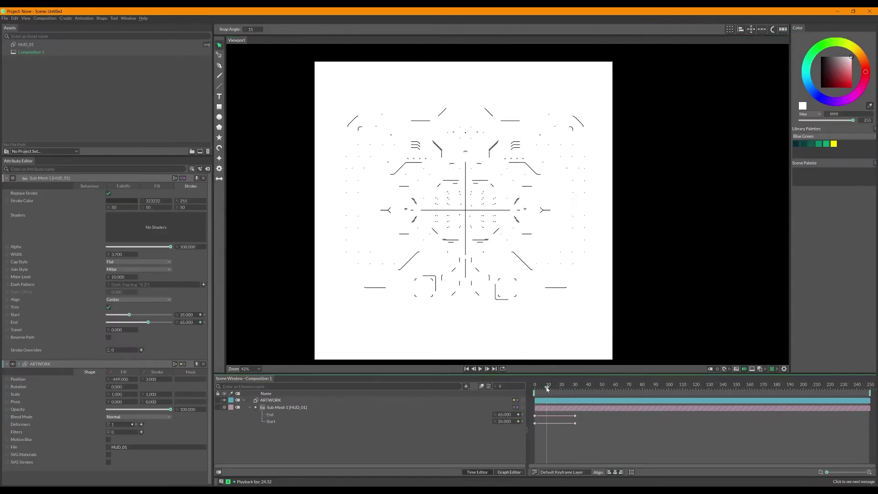
click(479, 369)
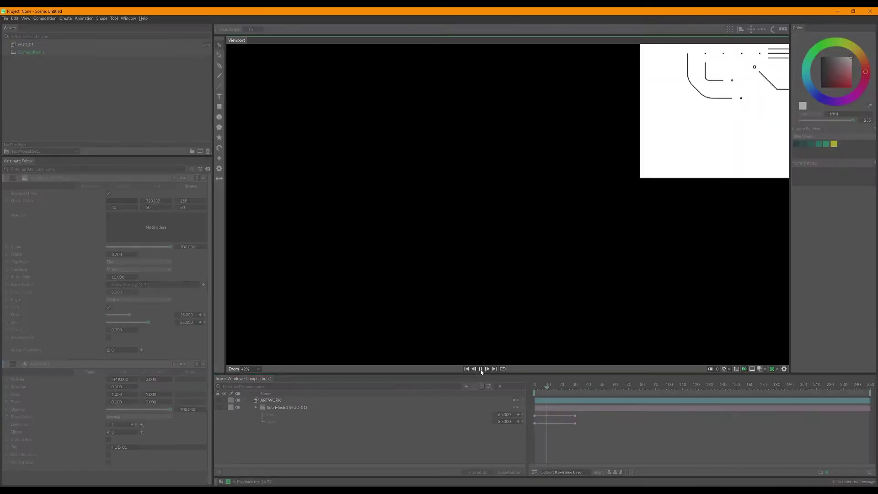
click(485, 370)
click(590, 388)
drag(590, 390, 535, 388)
- Switch off the highlighted viewport display option and reset the Sub-Mesh deformer's X position to 0
click(744, 368)
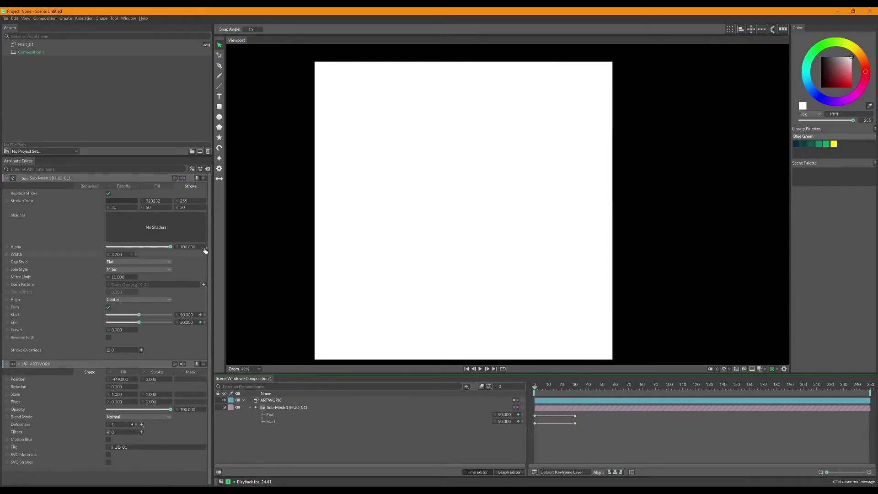
click(102, 186)
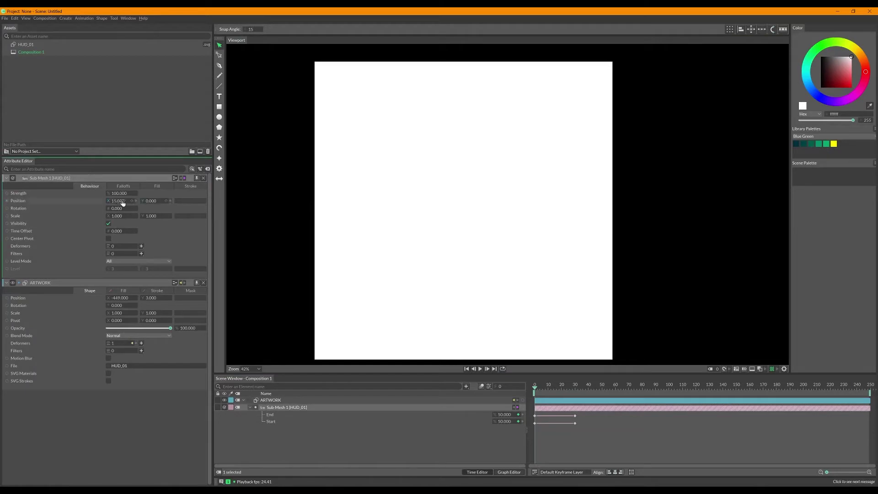
text(0)
key(Return)
click(441, 435)
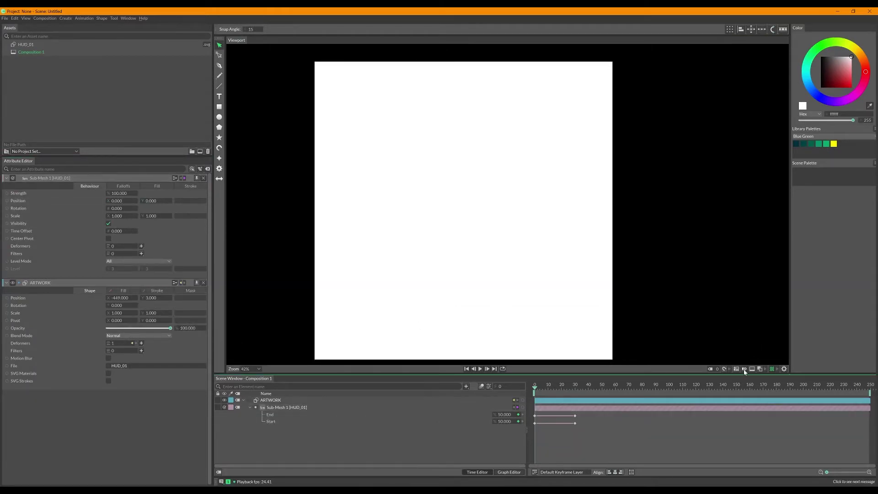
click(744, 369)
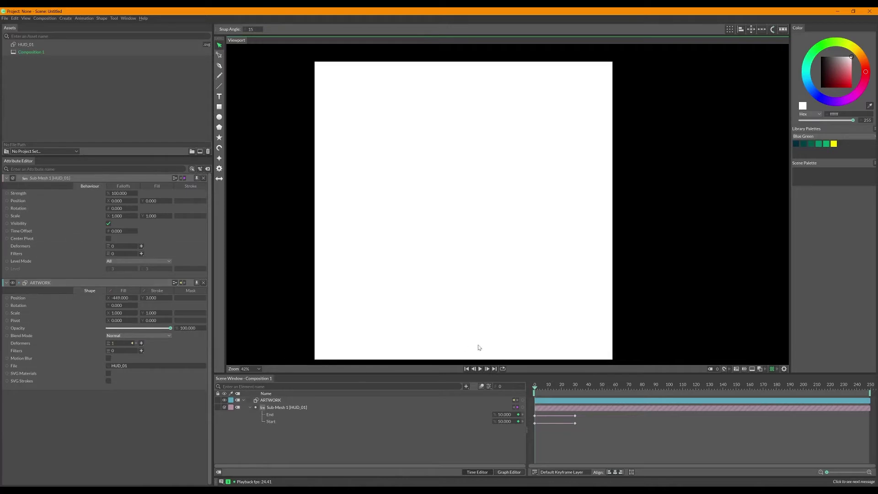
- Play back and scrub the trim animation to review its linear timing, finishing at frame 0
click(481, 369)
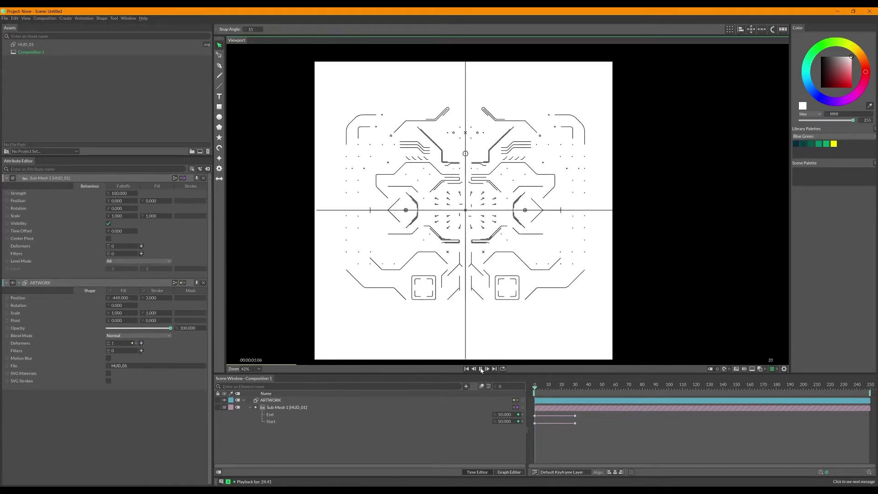
click(480, 368)
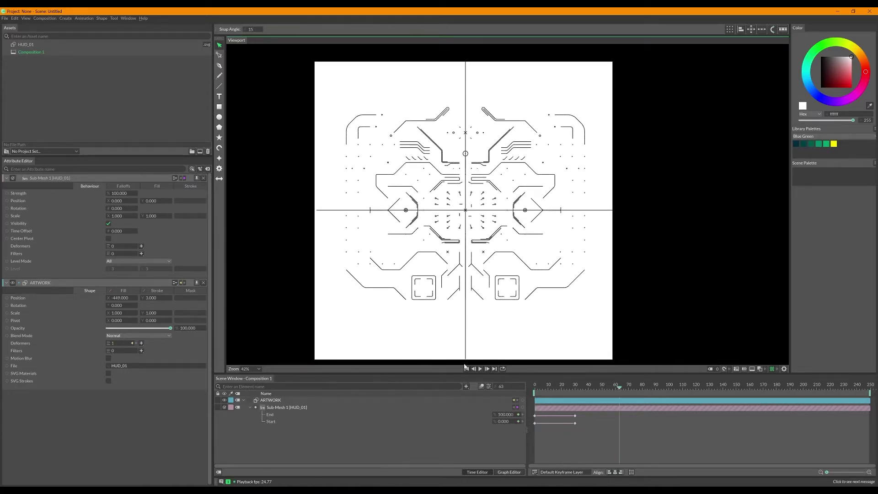
click(618, 390)
drag(618, 390, 614, 392)
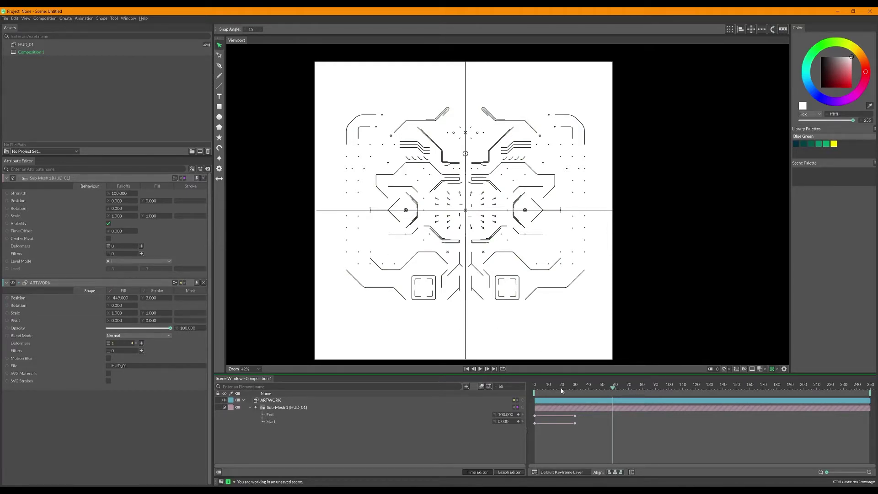
mouse_move(562, 390)
mouse_down()
mouse_move(542, 390)
mouse_move(572, 391)
mouse_move(535, 391)
mouse_up()
click(480, 369)
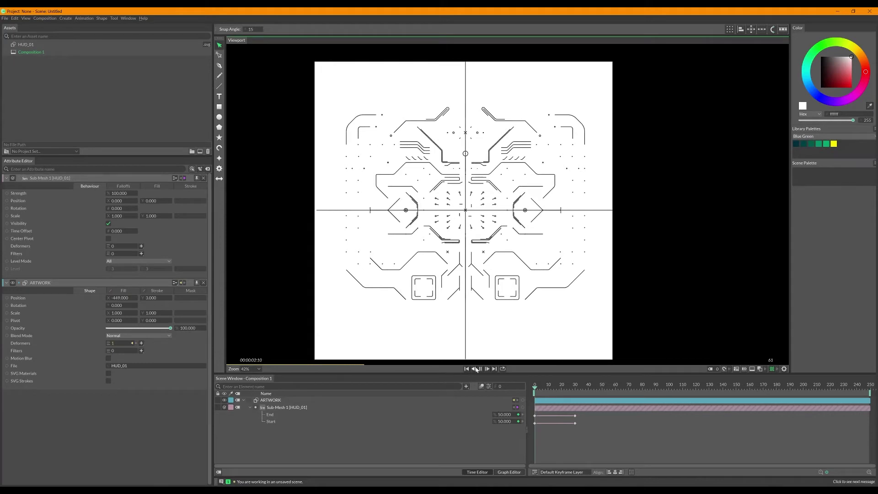
click(479, 369)
click(536, 390)
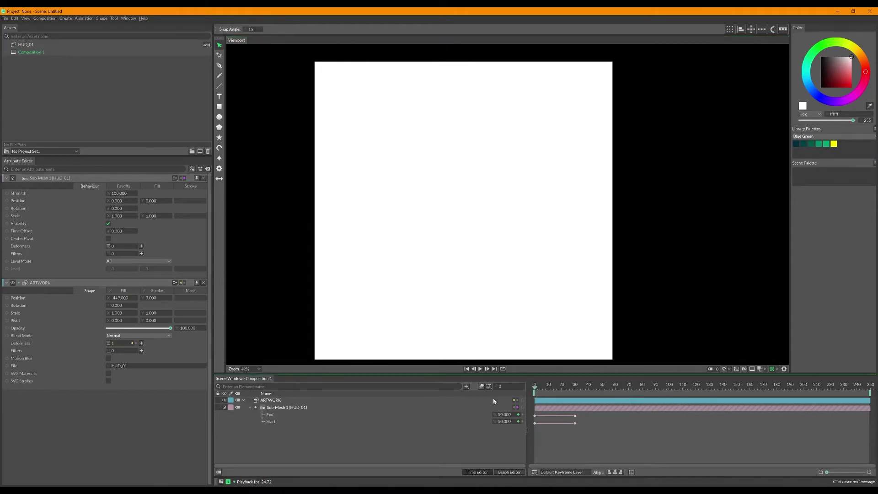
- Show the trim Start and End curves in the Graph Editor and set both curves' interpolation to Bezier
click(503, 473)
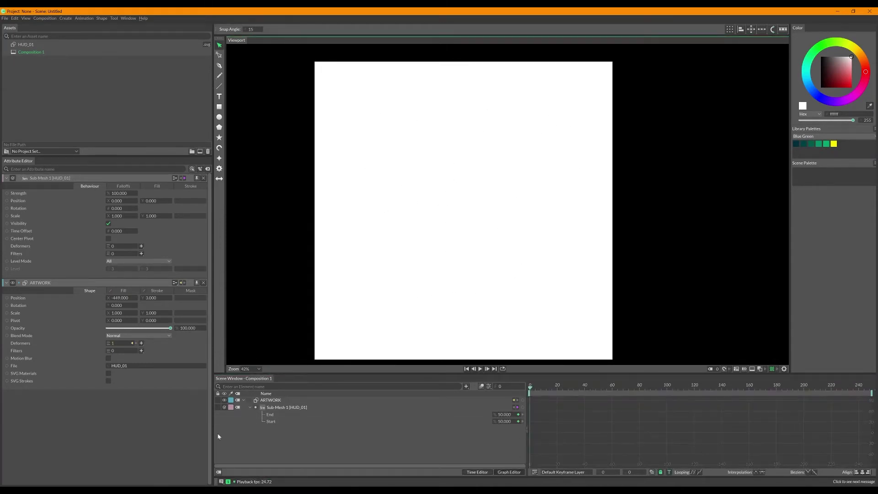
click(272, 421)
shift+click(270, 414)
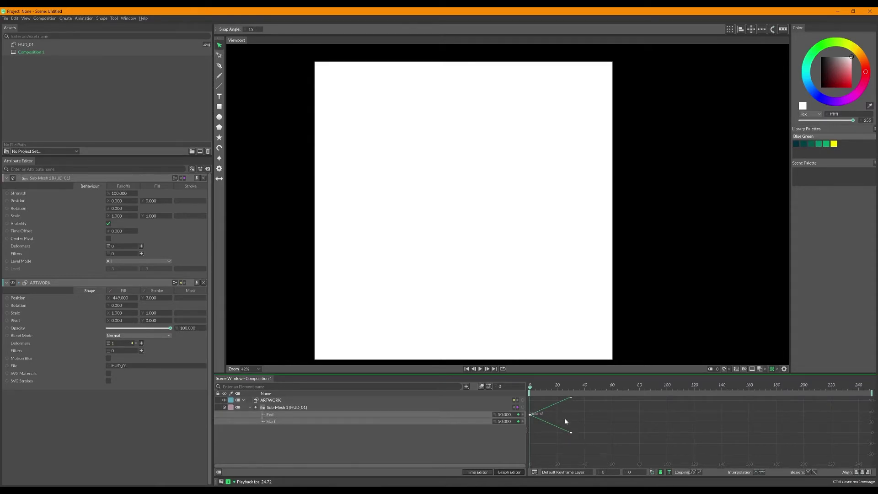
drag(584, 450, 524, 395)
key(f)
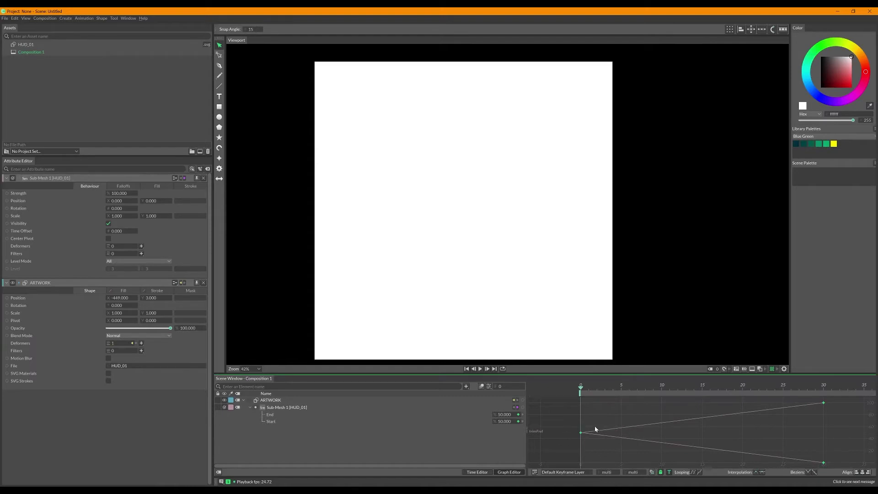
drag(312, 417, 312, 422)
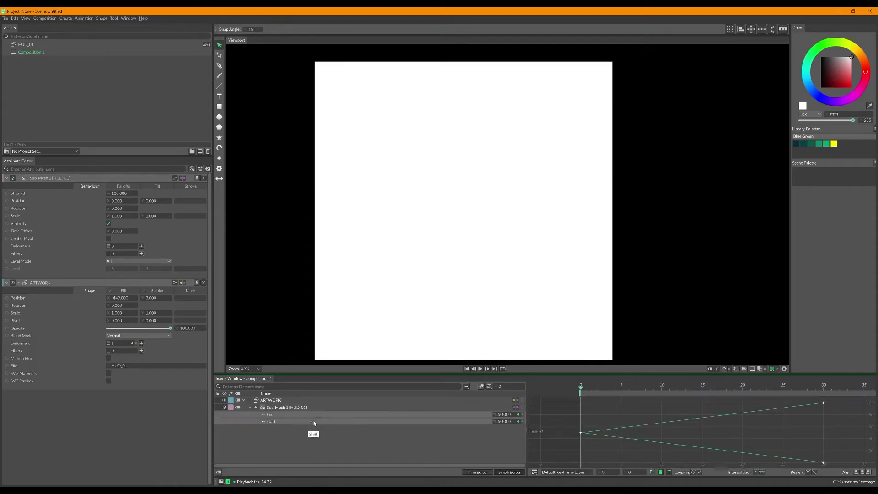
right_click(675, 419)
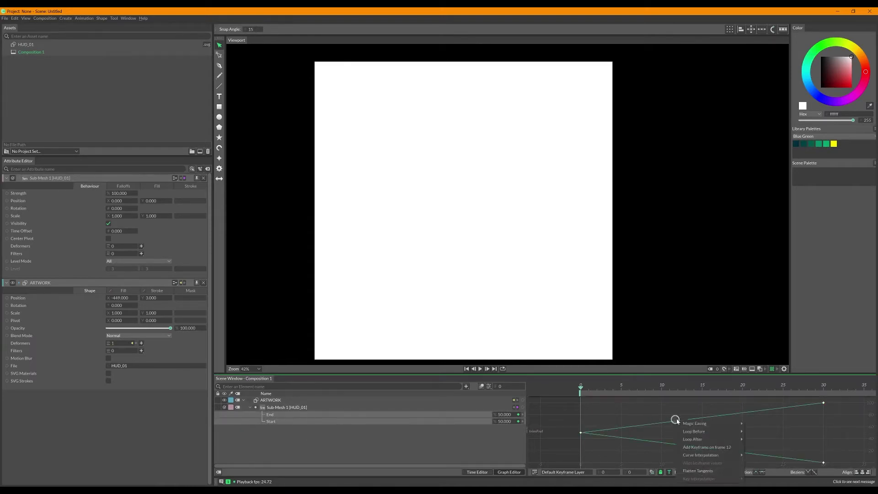
mouse_move(729, 455)
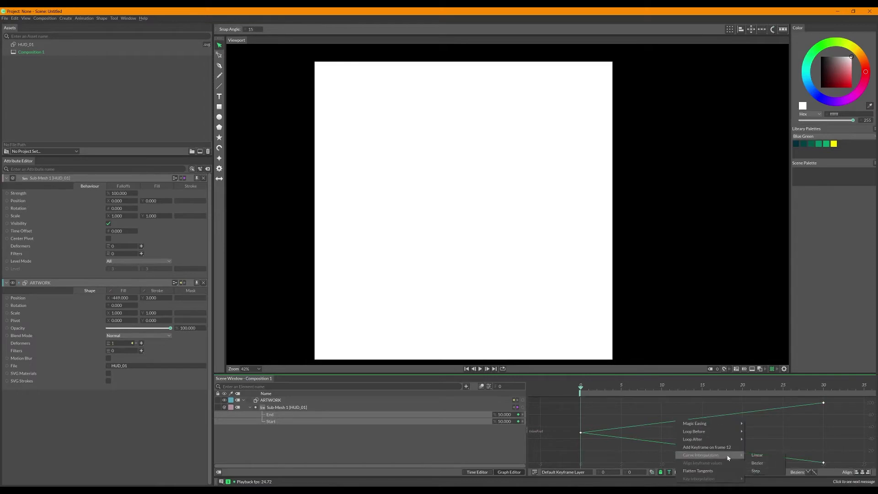
click(754, 463)
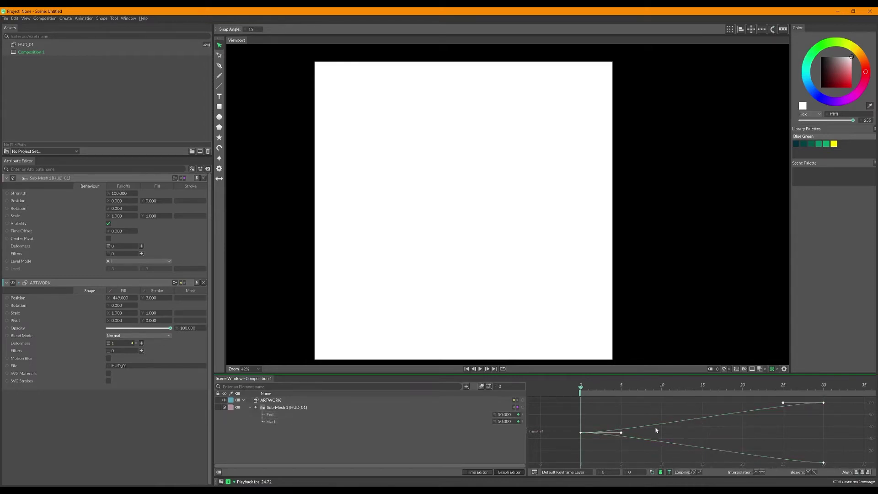
- Examine the looping and interpolation options for the Start and End curves, keeping Bezier as the interpolation
mouse_move(663, 424)
drag(347, 417, 350, 422)
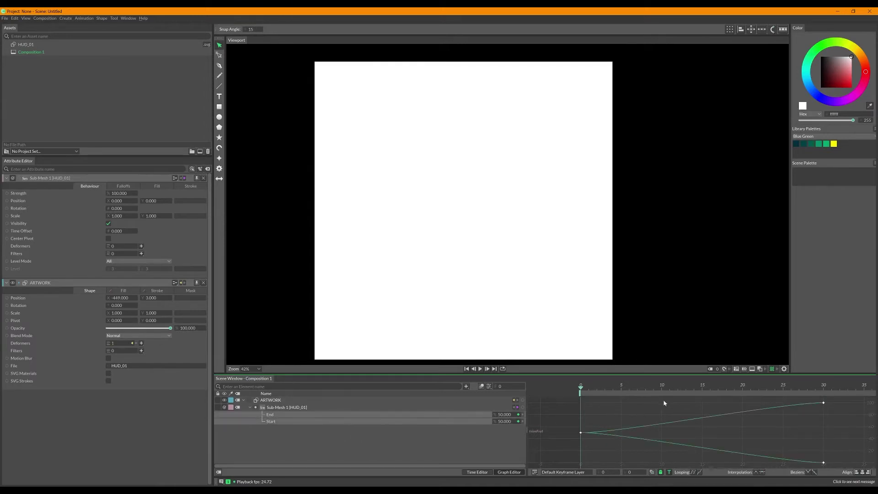
right_click(681, 423)
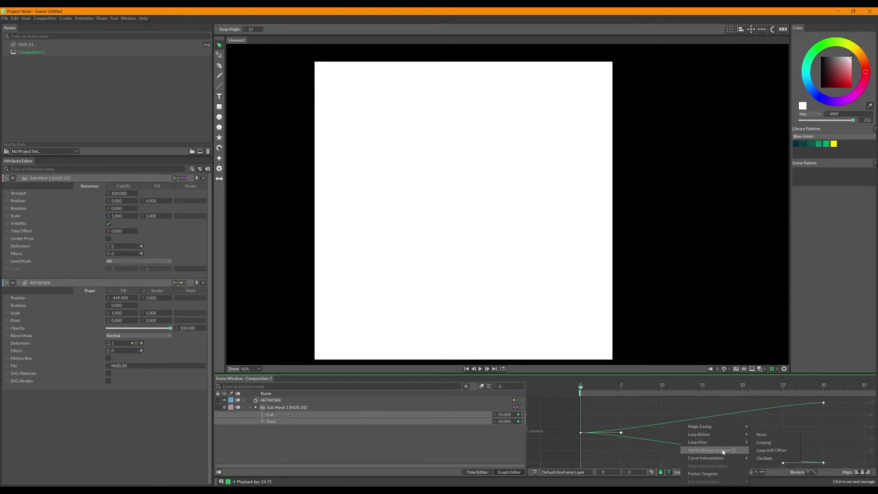
mouse_move(725, 431)
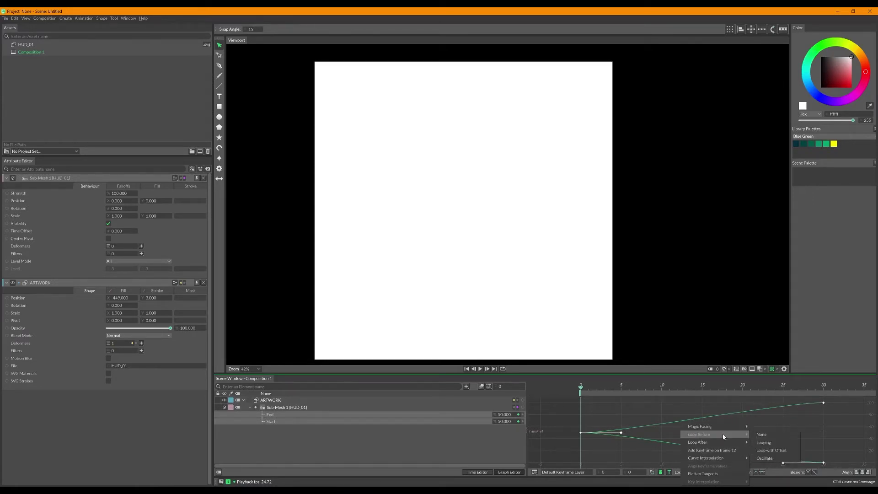
mouse_move(723, 437)
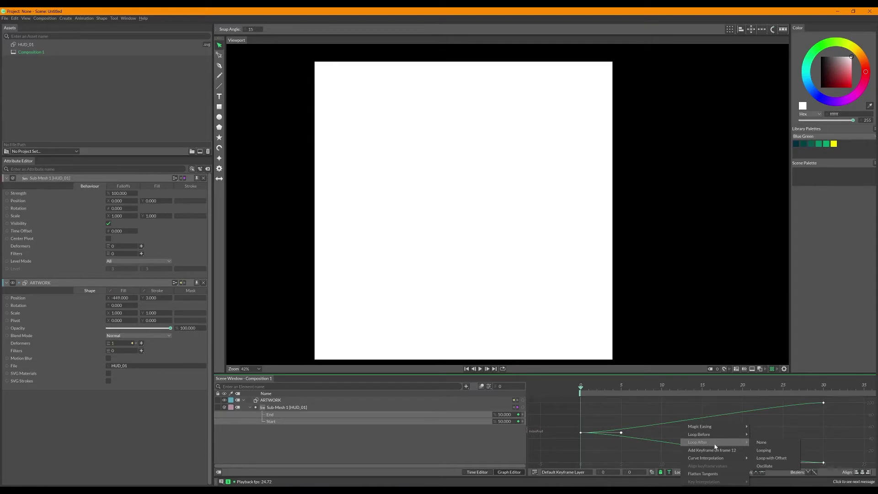
mouse_move(717, 459)
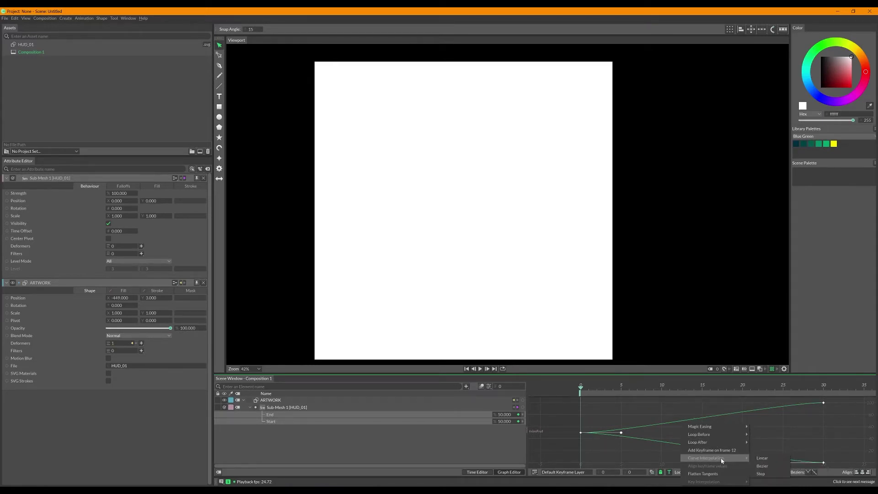
click(766, 469)
- Lengthen the Bezier handles of the Start and End keyframes to about frame 15 and play back the eased animation
drag(843, 400, 551, 481)
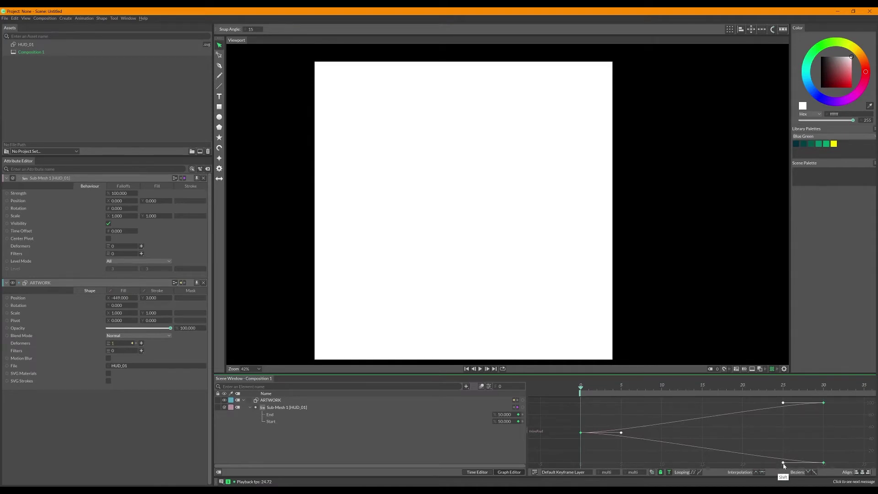
drag(784, 463, 703, 463)
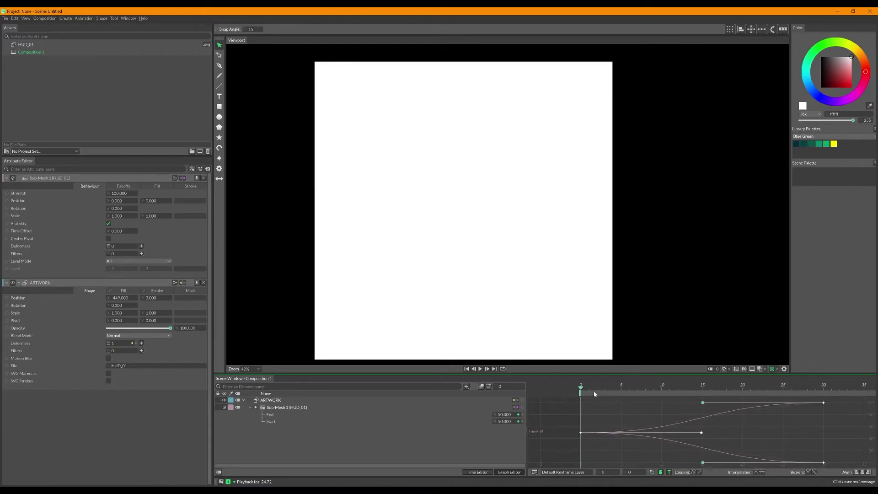
mouse_move(594, 392)
mouse_down()
mouse_move(801, 384)
mouse_move(686, 389)
mouse_move(564, 415)
mouse_up()
click(480, 369)
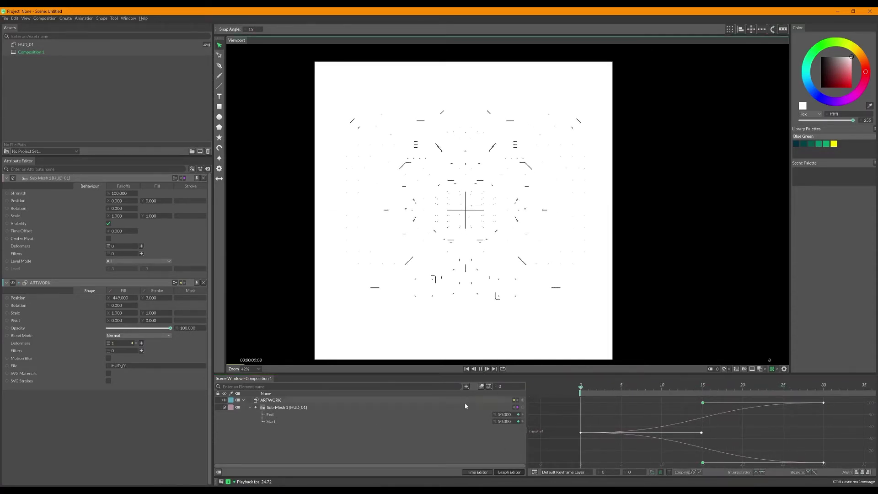
click(481, 368)
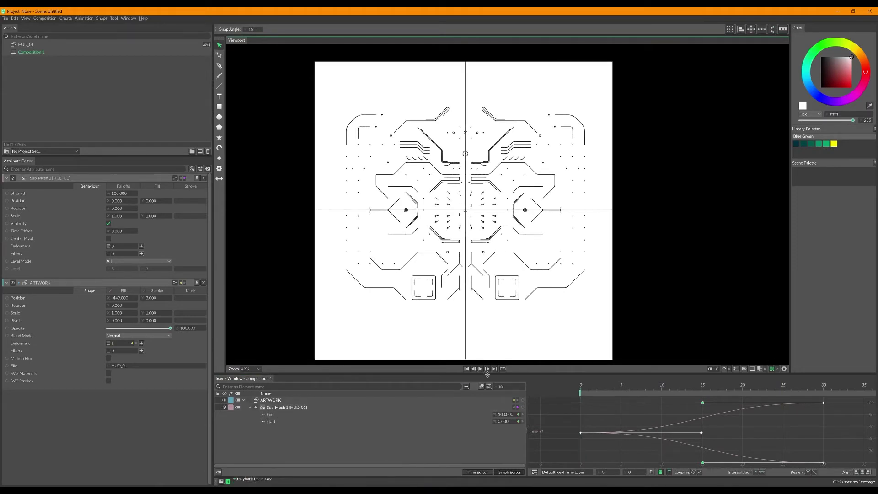
- Return to the Time Editor and scrub through the eased trim animation, finishing at frame 42
click(477, 472)
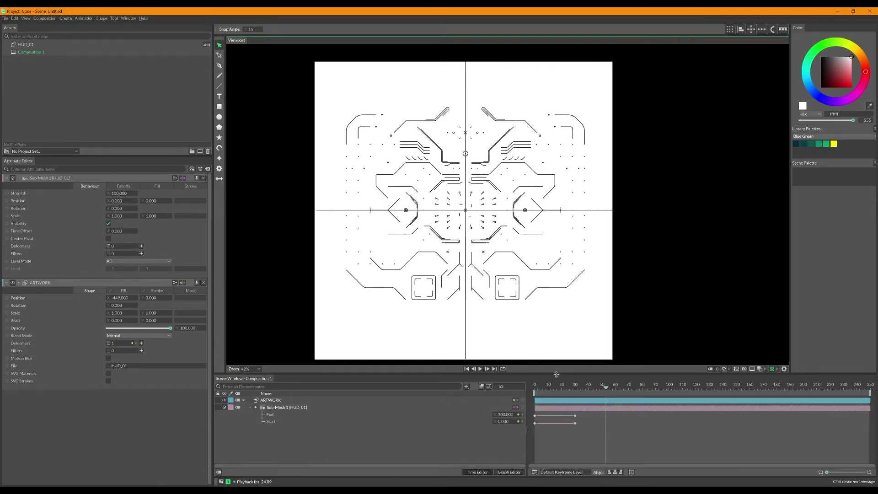
drag(556, 390, 535, 390)
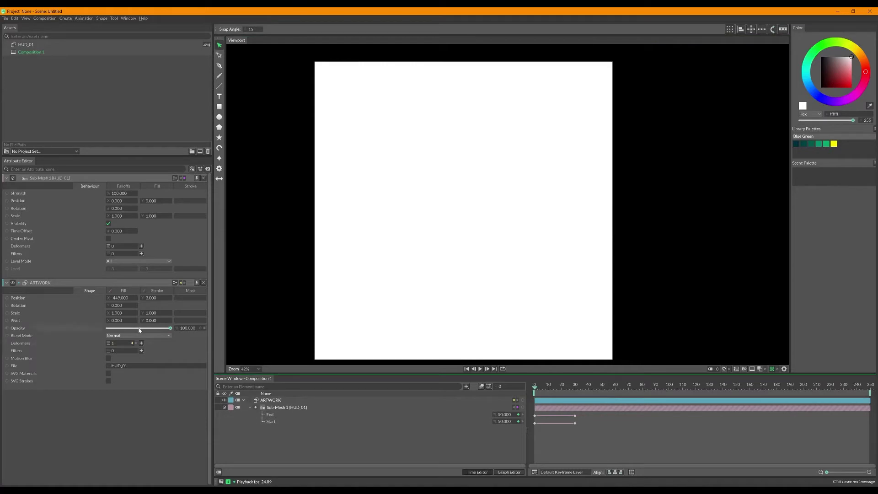
mouse_move(535, 392)
mouse_down()
mouse_move(592, 392)
mouse_move(434, 396)
mouse_up()
key(space)
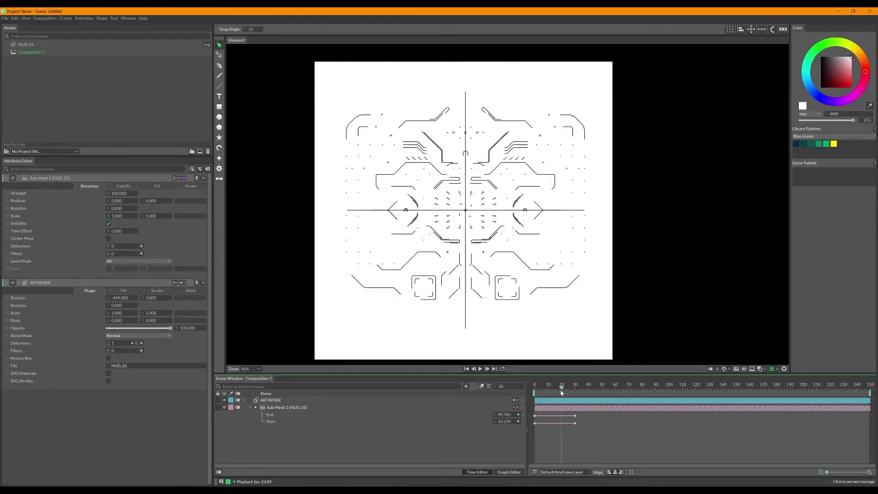
drag(565, 386, 587, 382)
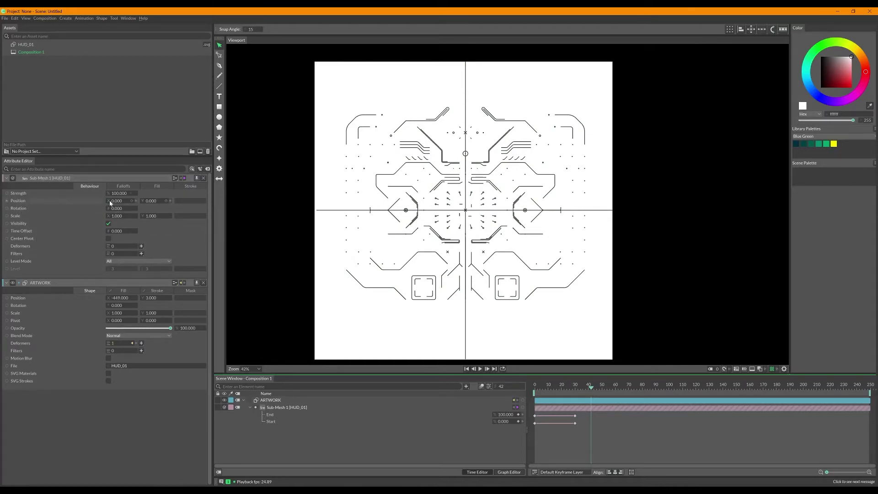
- Try shifting the Sub-Mesh deformer's Y position to -3, and reset it to 0
mouse_move(150, 201)
mouse_down()
mouse_move(180, 203)
mouse_move(141, 207)
mouse_move(152, 210)
mouse_up()
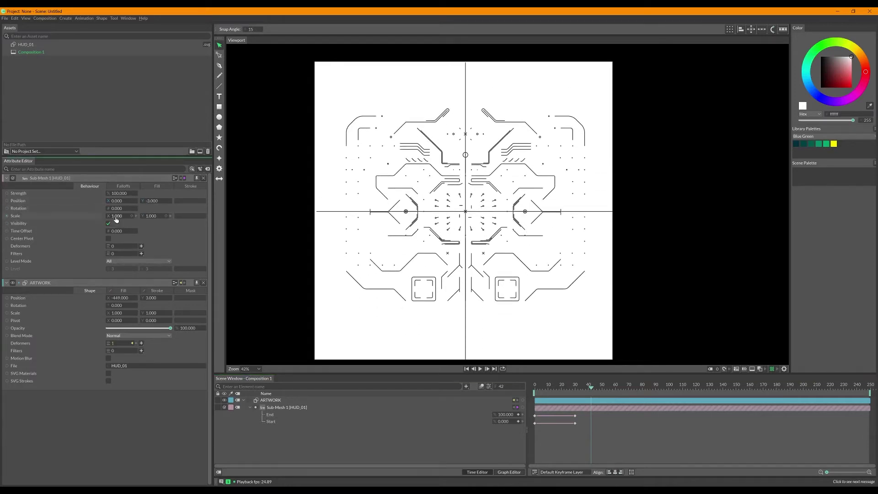
click(154, 204)
click(155, 201)
key(super+h)
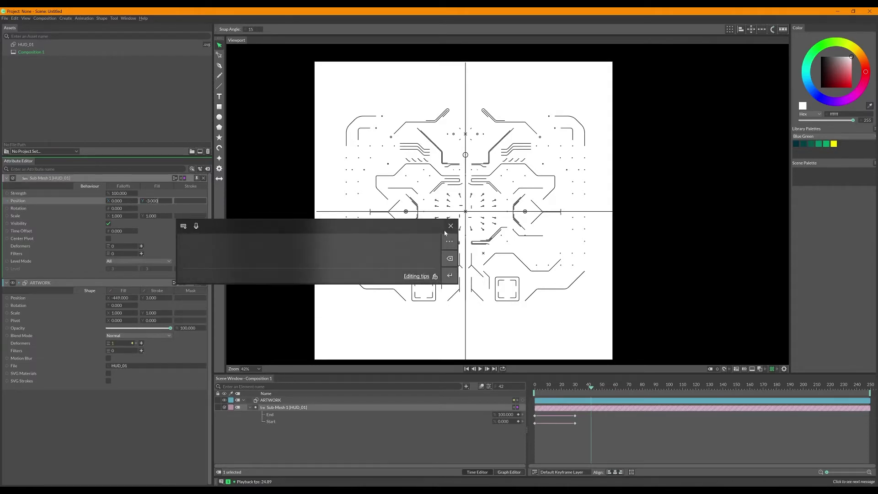
click(450, 226)
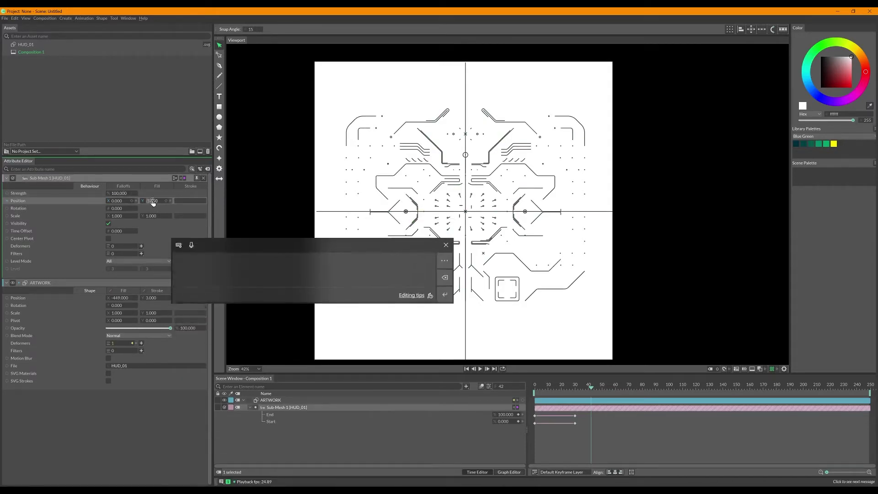
key(super+h)
key(super+h)
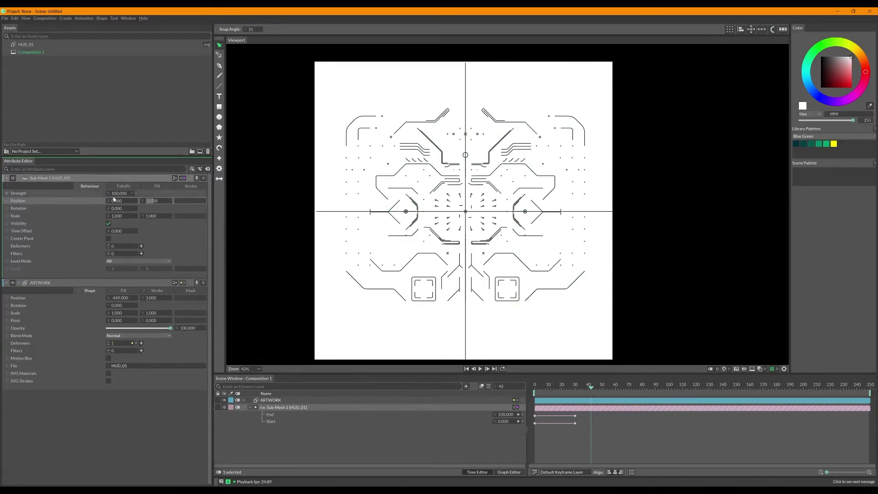
click(151, 201)
key(super+h)
text(-)
key(super+h)
key(Return)
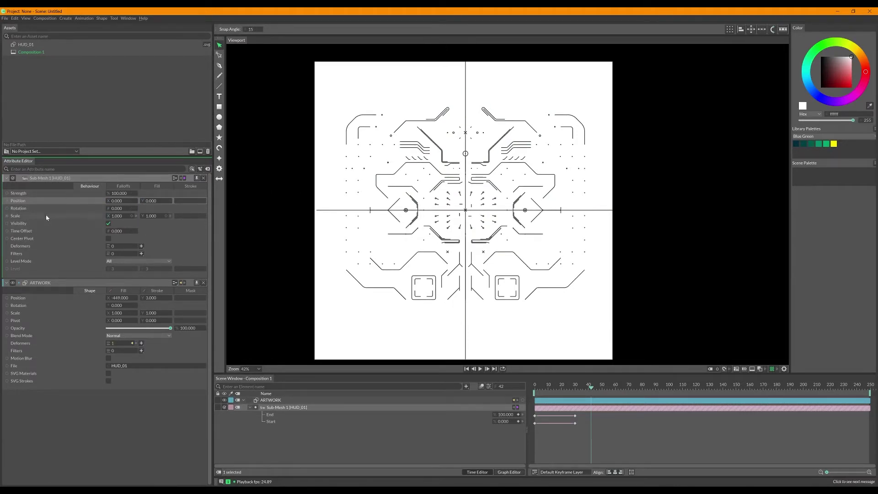
- Add a Noise behaviour to the Sub-Mesh deformer's Position and scrub the timeline to preview the movement, finishing at frame 63
right_click(34, 202)
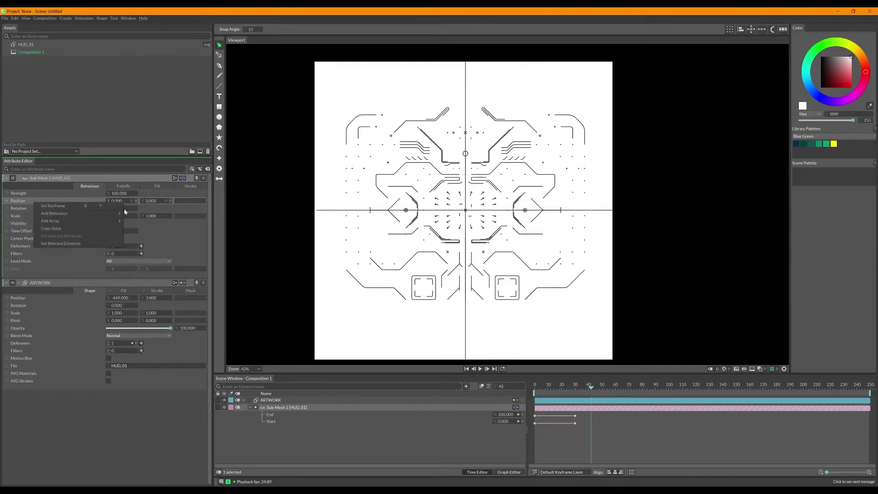
mouse_move(116, 212)
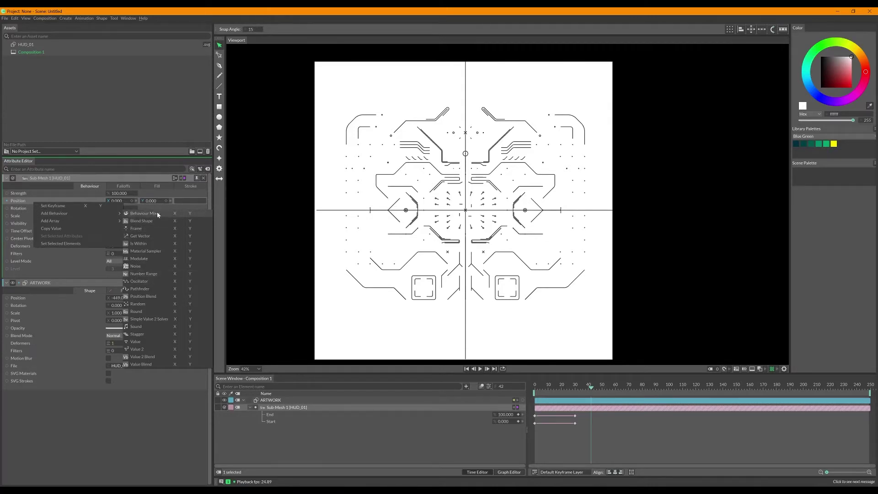
click(136, 266)
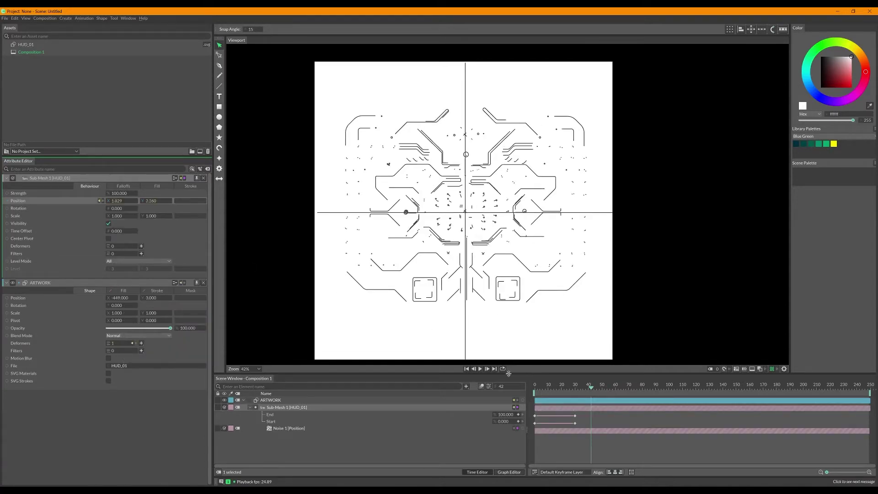
drag(561, 390, 602, 323)
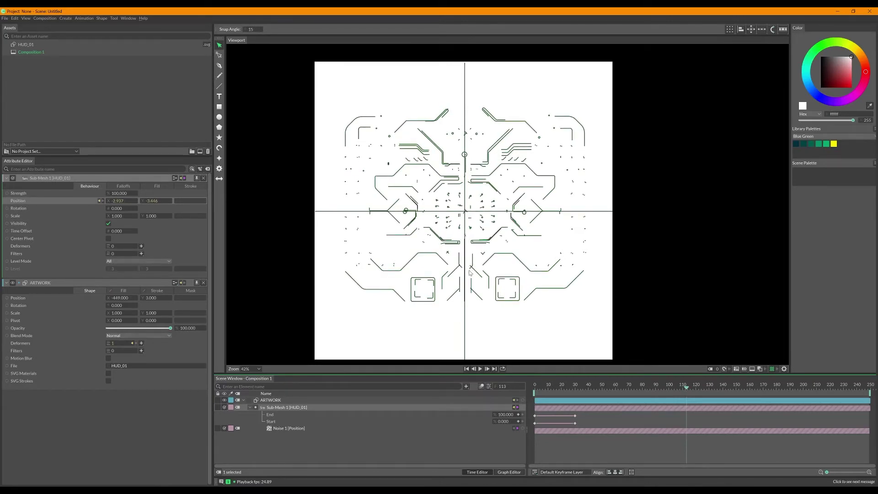
drag(676, 388, 619, 388)
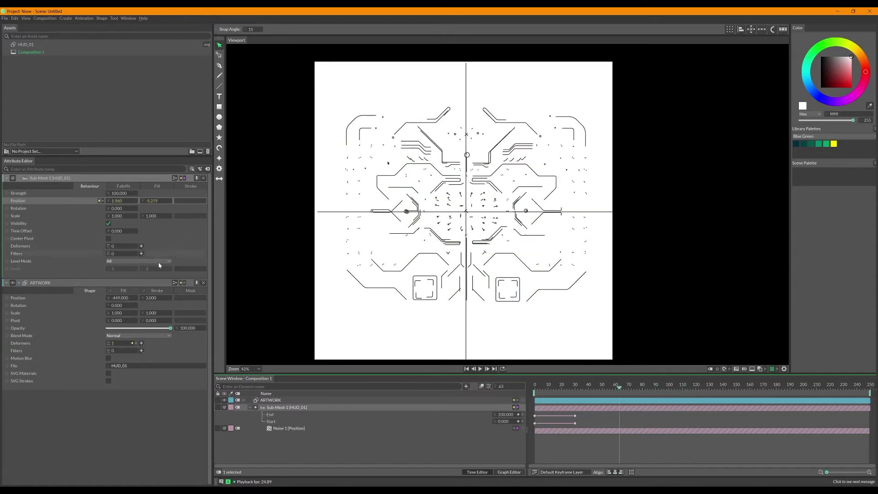
- Disconnect the Noise behaviour from the Sub-Mesh deformer's Position and reset its X and Y position to 0
click(100, 201)
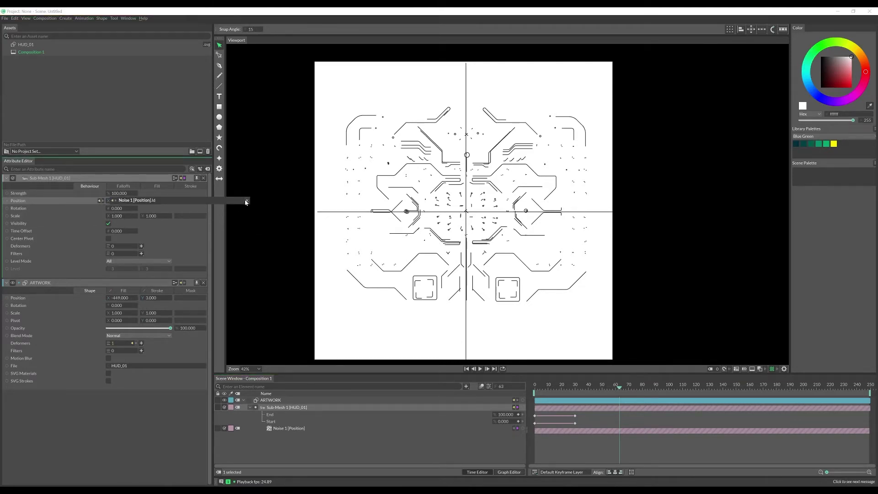
click(247, 201)
click(118, 200)
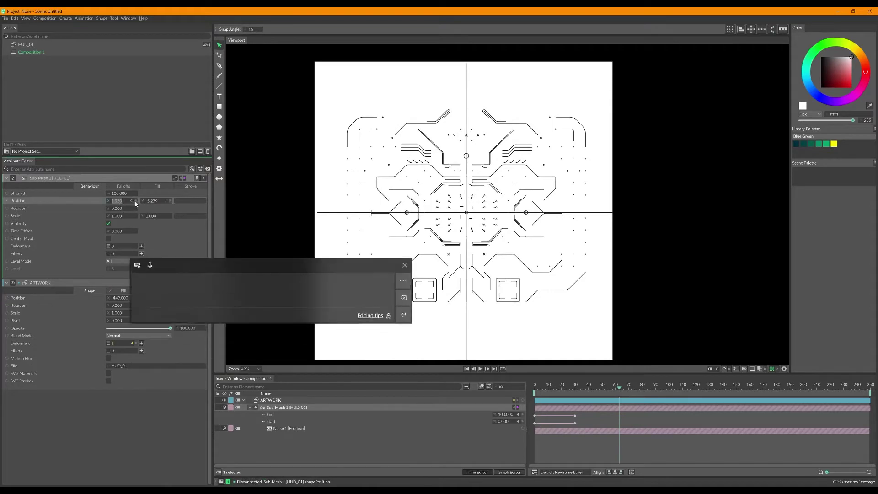
key(Return)
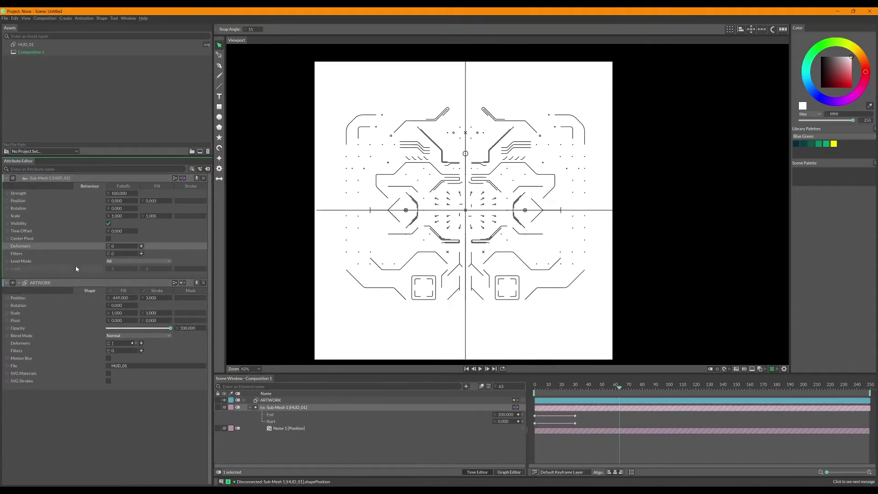
- Try driving the ARTWORK layer's Position with a Noise behaviour, previewing the movement along the timeline before disconnecting it
right_click(26, 299)
mouse_move(107, 318)
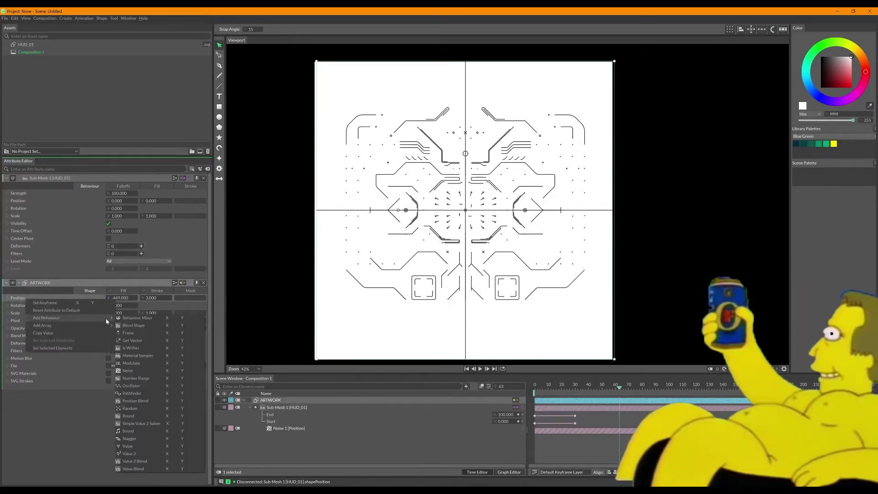
click(128, 371)
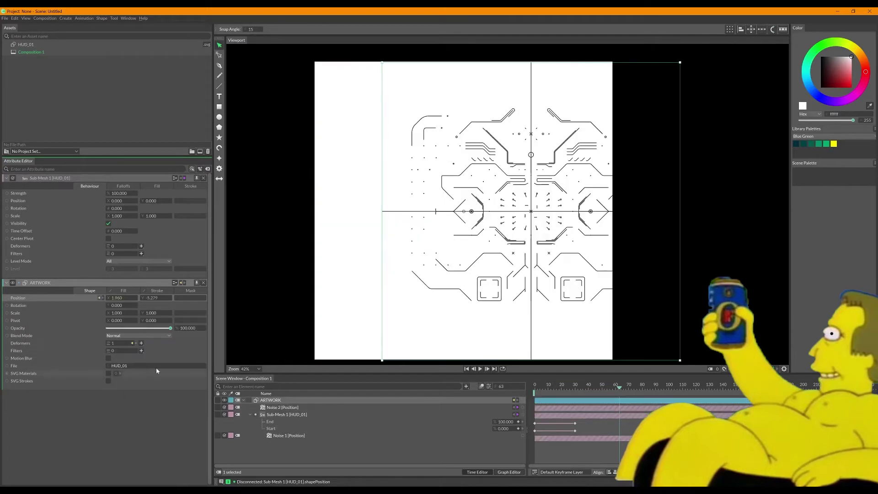
click(551, 389)
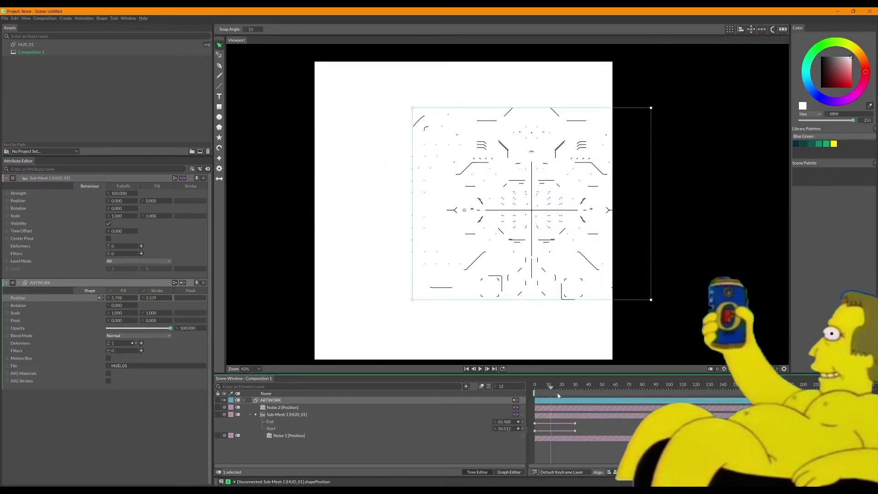
mouse_move(582, 388)
mouse_down()
mouse_move(707, 387)
mouse_move(558, 387)
mouse_up()
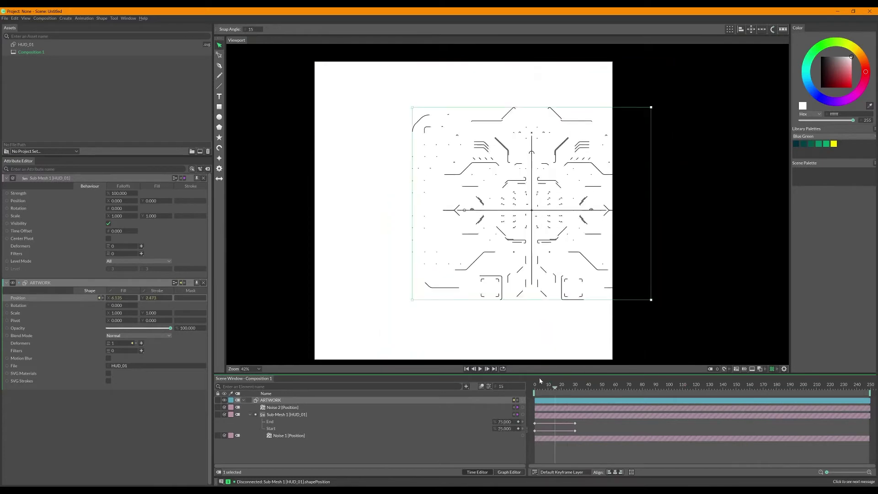
key(space)
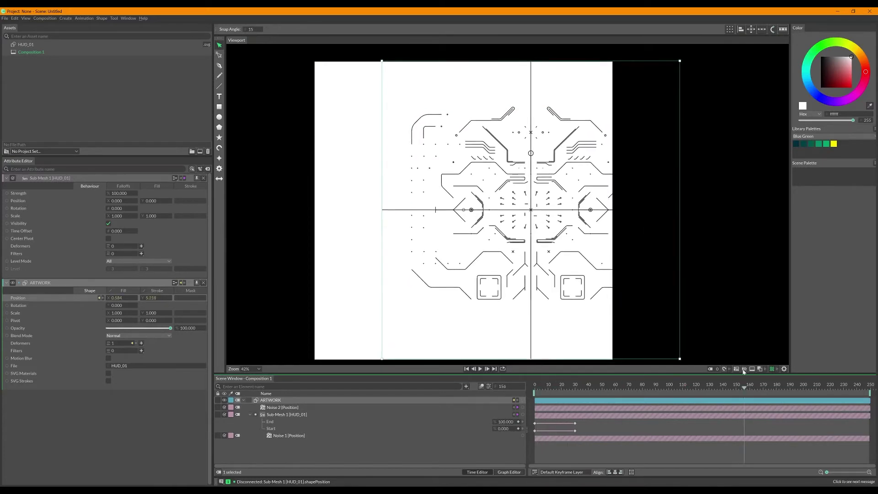
click(100, 298)
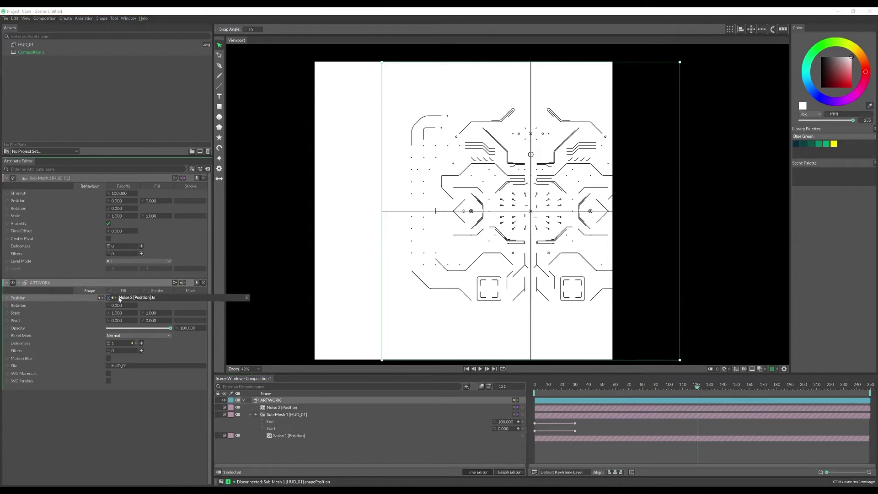
click(246, 298)
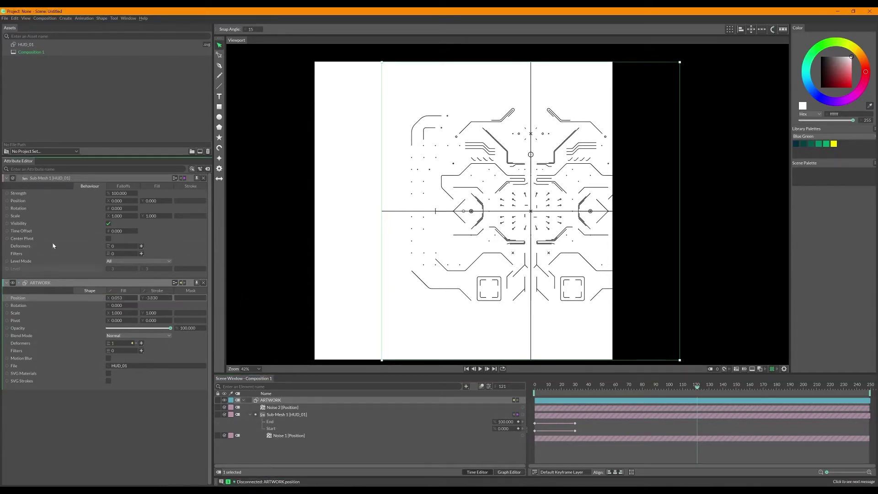
- Examine the Scene Window's tag filters for colours and element types with the layer's Noise behaviour selected, and hide them again
click(277, 408)
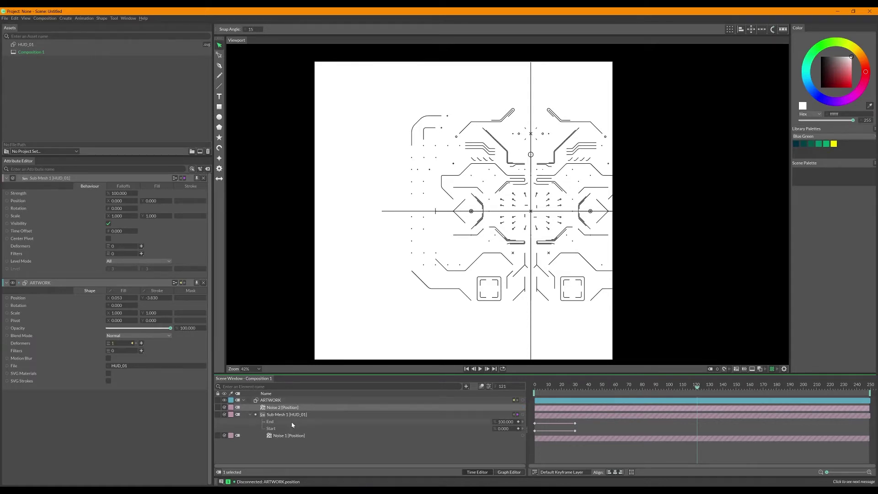
click(218, 472)
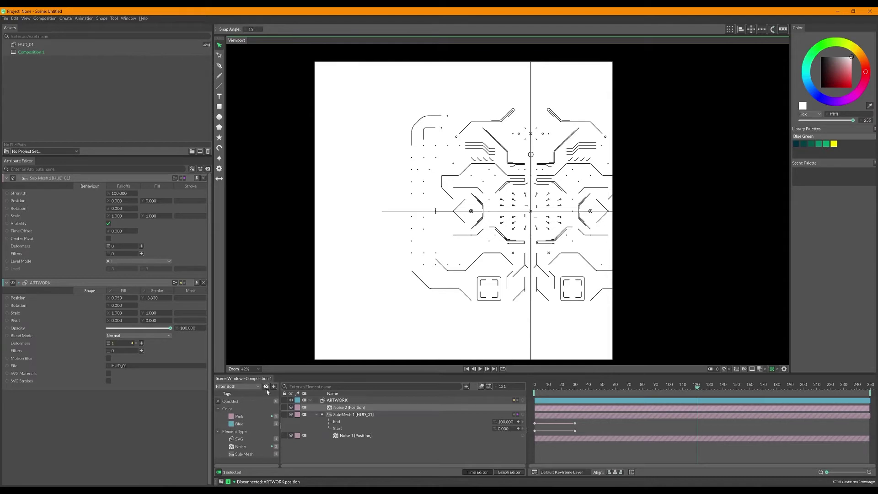
click(306, 462)
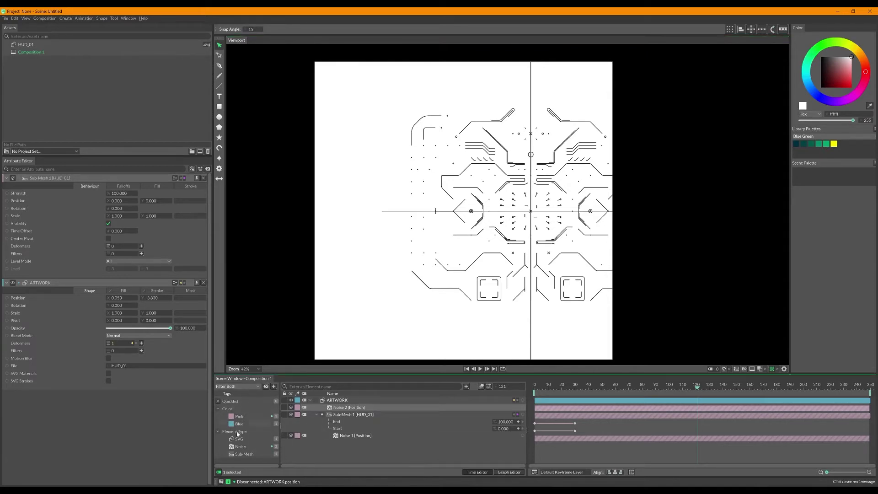
click(218, 472)
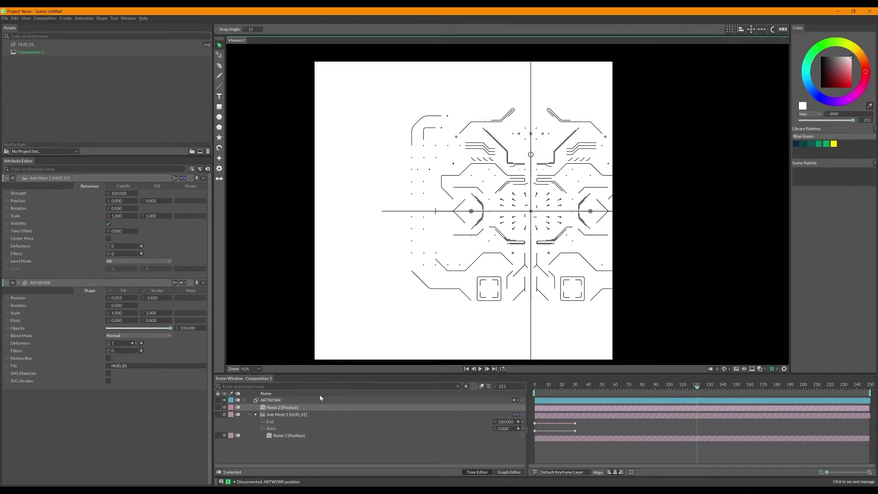
- Delete both disconnected Noise behaviours from the composition
click(284, 407)
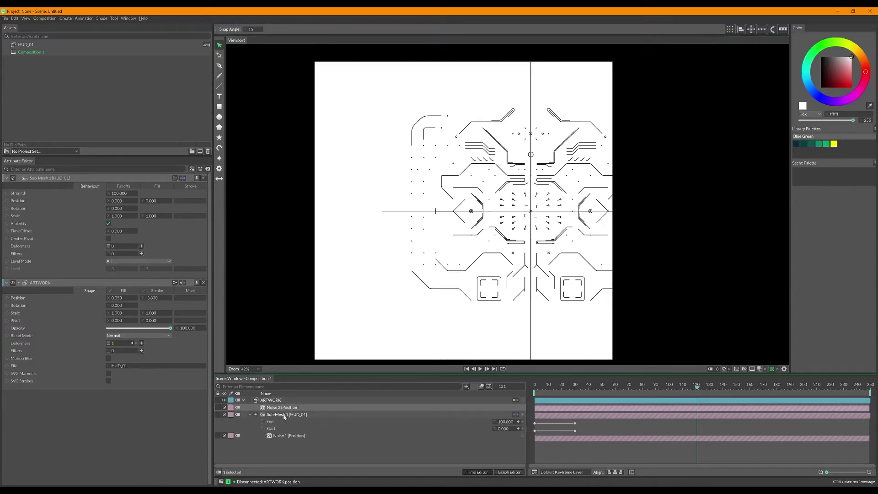
key(Delete)
click(287, 430)
key(Delete)
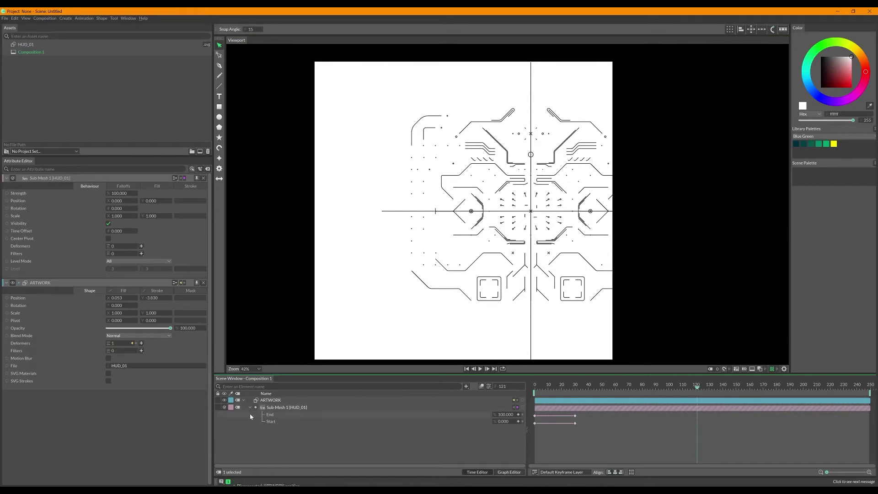
- Reset the ARTWORK layer's Position to 0 on both axes and shift its X position to -463 to recentre the artwork
click(274, 400)
double_click(118, 298)
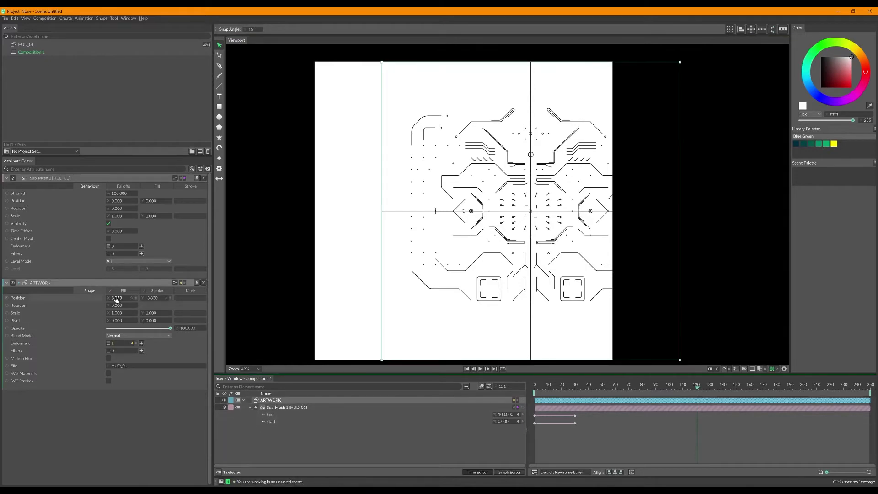
text(0)
key(Return)
double_click(146, 298)
text(0)
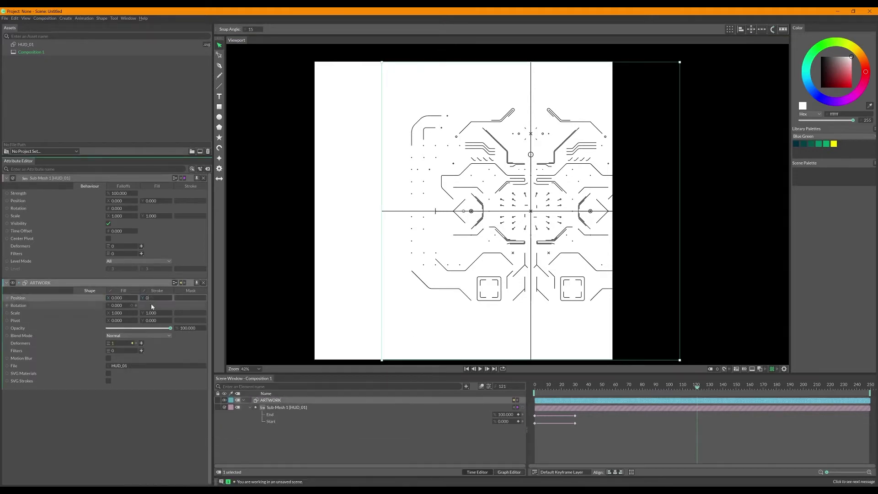
click(247, 414)
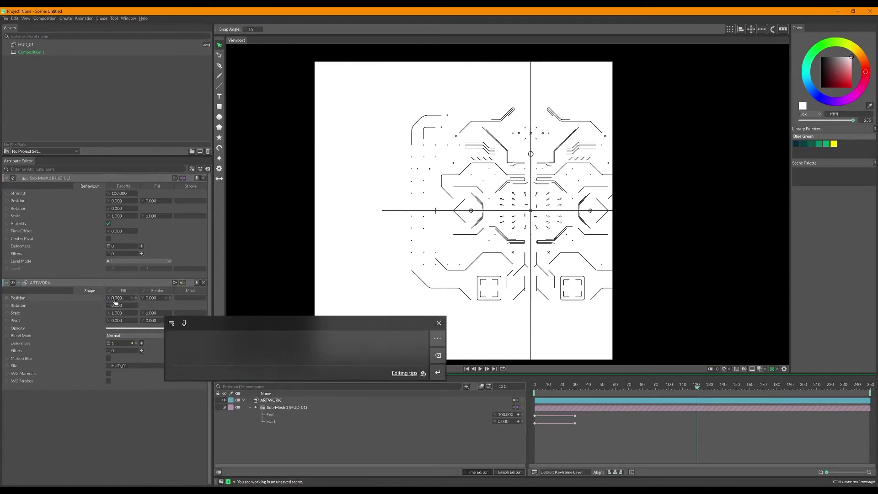
drag(116, 300, 71, 300)
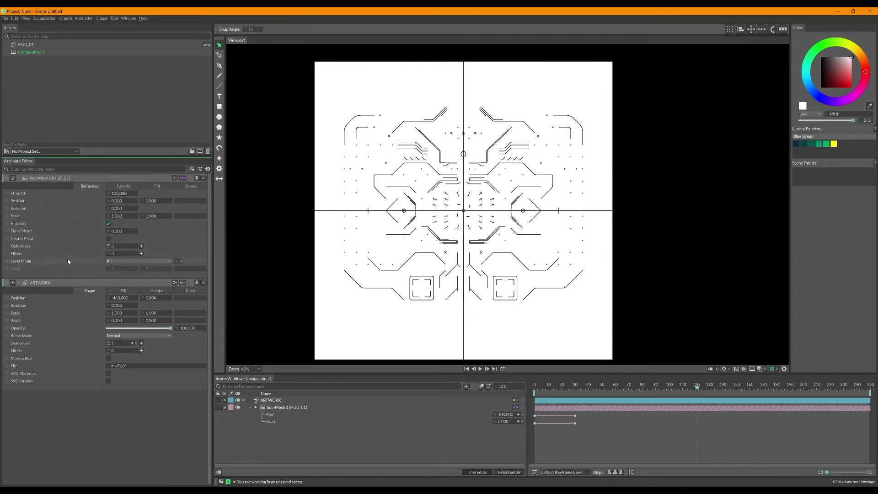
- Add a Random behaviour to the Sub-Mesh deformer's Time Offset, load its attributes, and scrub back to frame 0
right_click(26, 231)
mouse_move(62, 243)
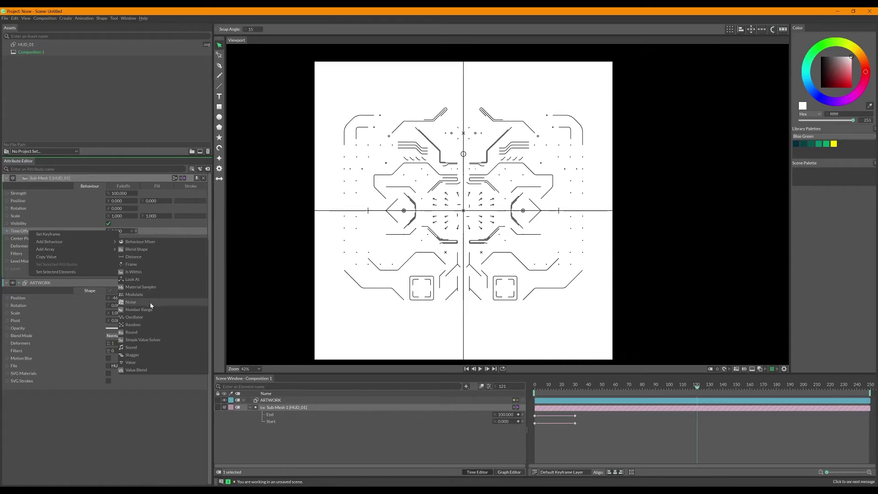
click(137, 324)
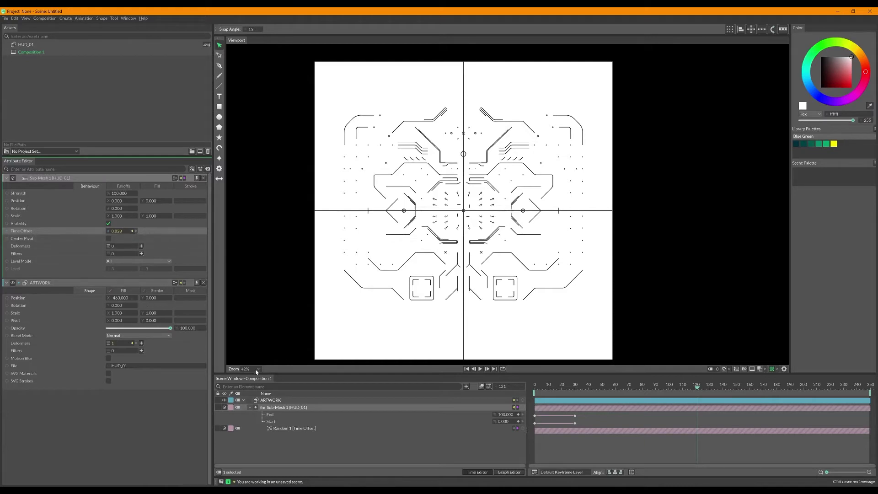
click(295, 430)
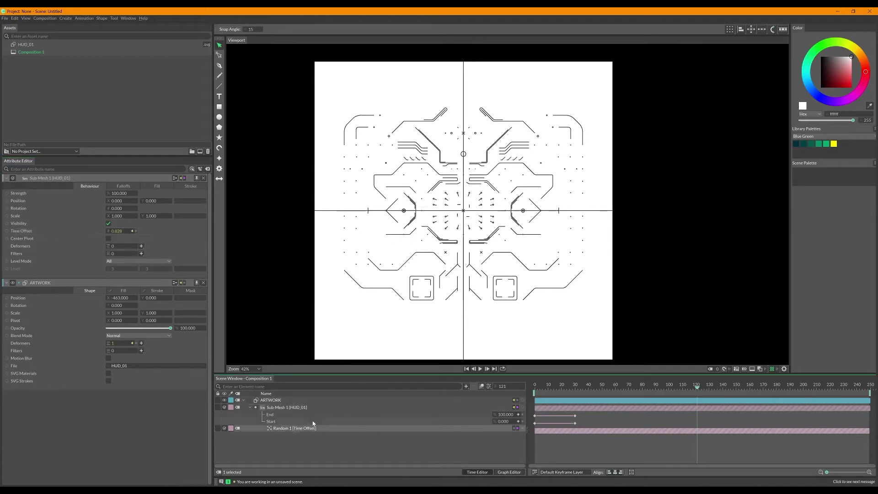
click(290, 429)
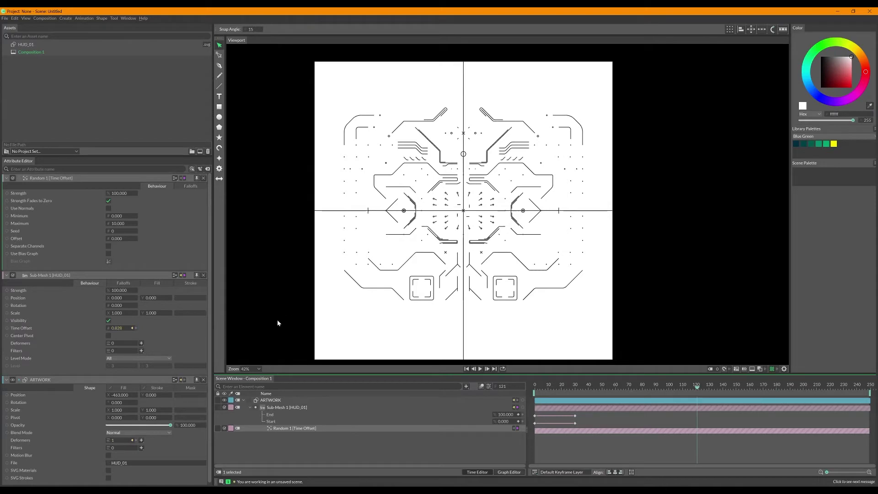
click(531, 389)
drag(536, 389, 506, 385)
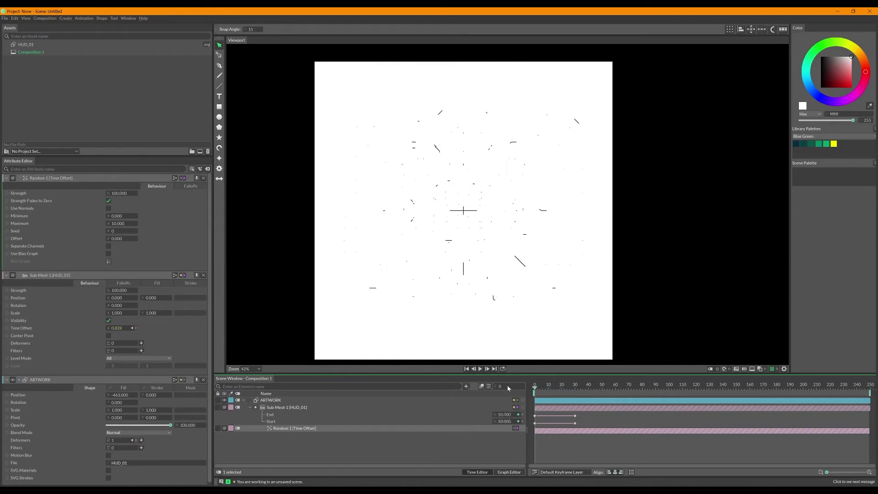
- Set the Random behaviour's Maximum to 20 and scrub the first frames to check the staggered strokes
click(118, 223)
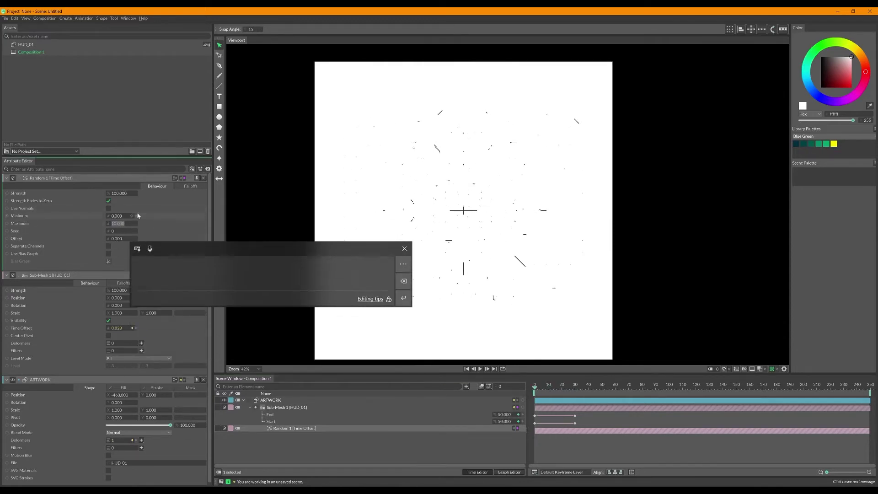
text(20)
key(Return)
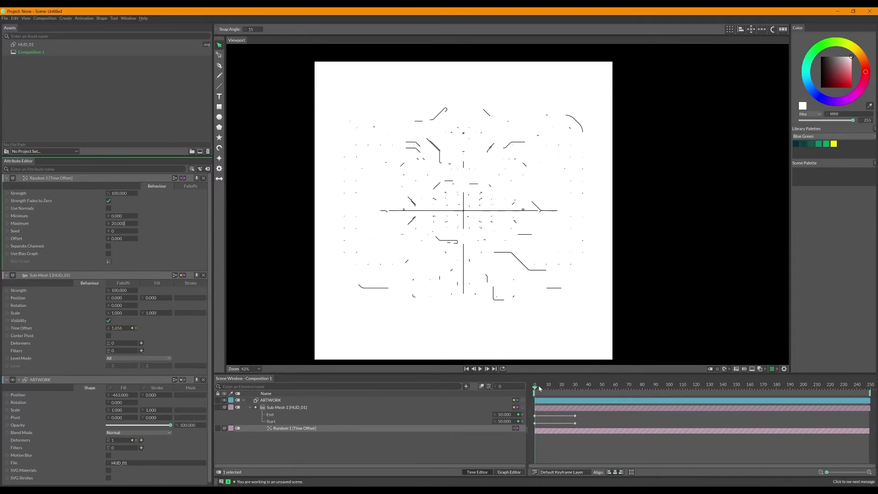
mouse_move(539, 388)
mouse_down()
mouse_move(727, 388)
mouse_move(526, 382)
mouse_up()
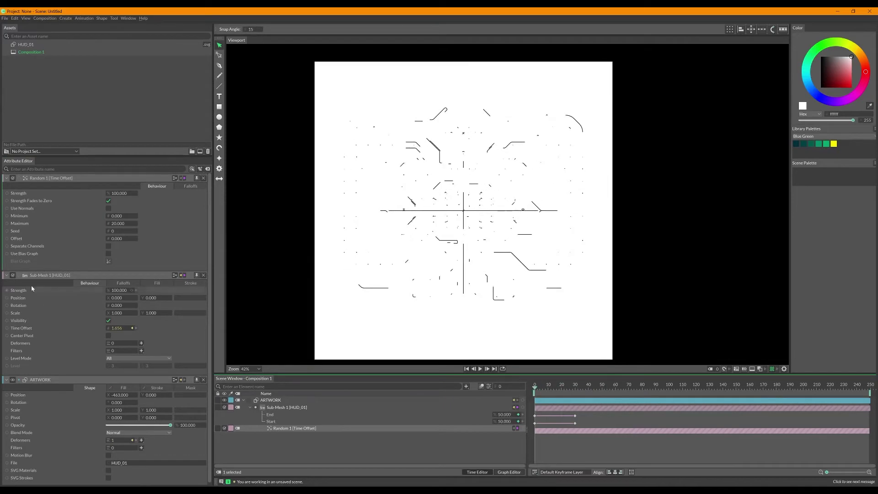
- Set the Random behaviour's Offset to -20 and scrub through the staggered draw-on, finishing at frame 76
click(116, 238)
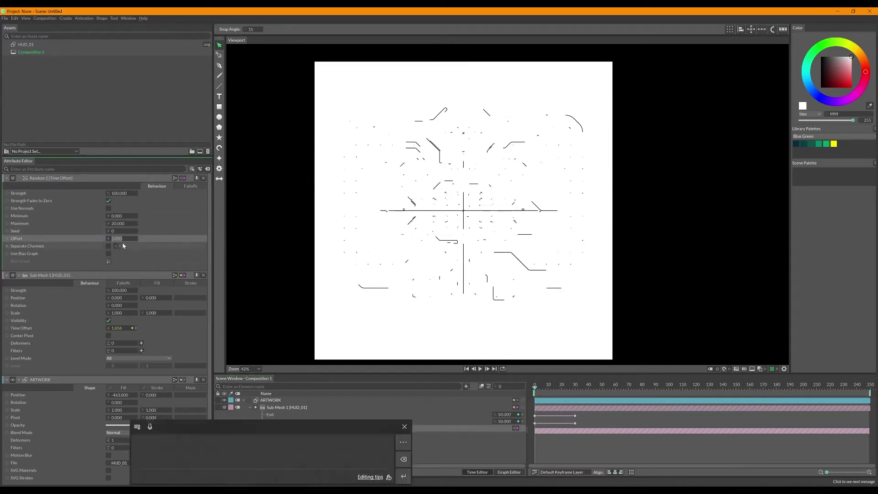
text(-20)
key(Return)
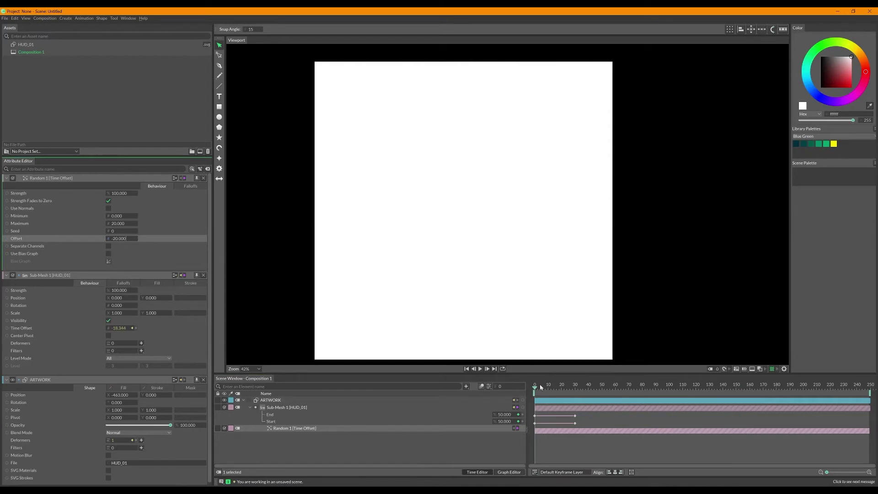
drag(535, 386, 636, 386)
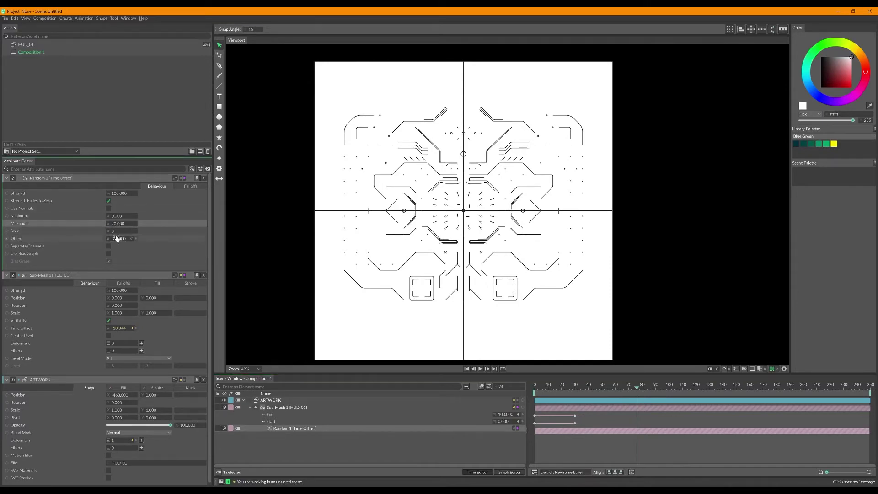
- Set the Random behaviour's Maximum to 30 and its Offset to 30
key(super+h)
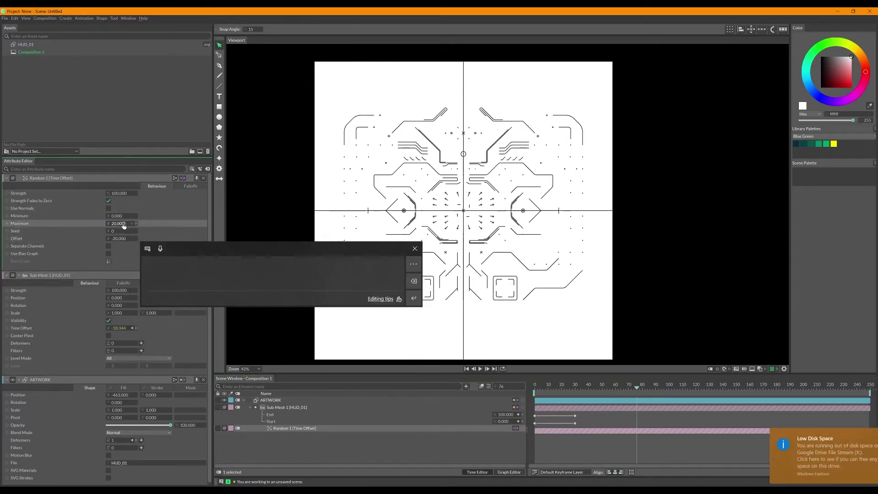
click(124, 224)
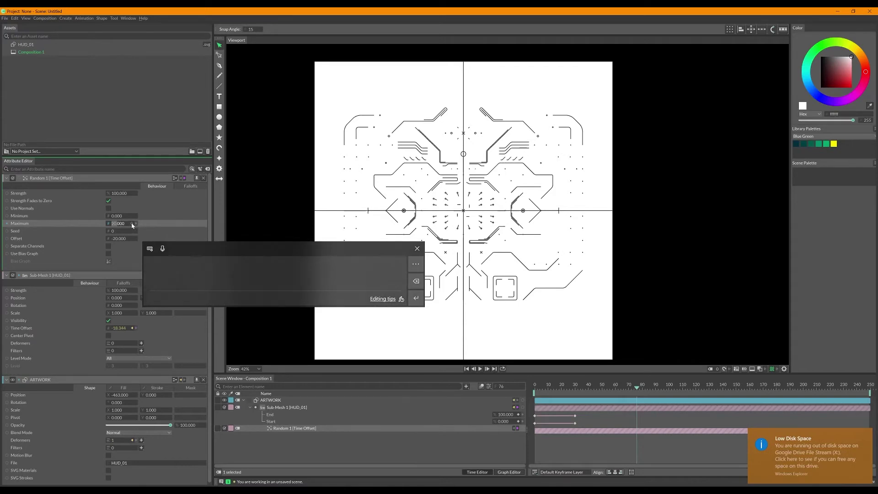
text(30)
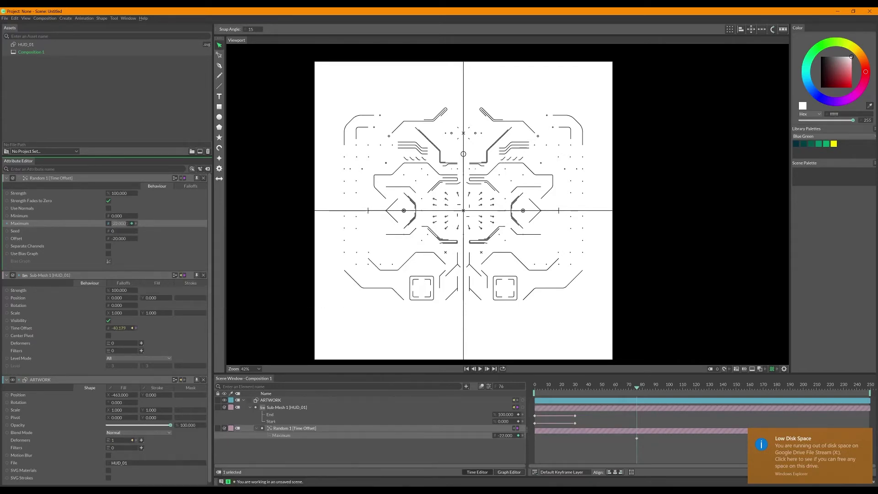
key(Return)
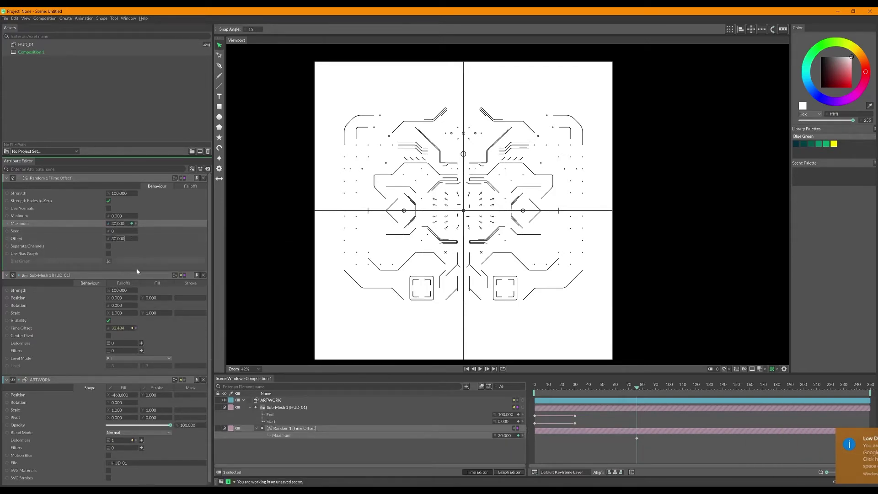
- Delete the Random behaviour's Maximum keyframe at frame 76 and set its Offset to -30, scrubbing the result to frame 50
click(637, 438)
key(Delete)
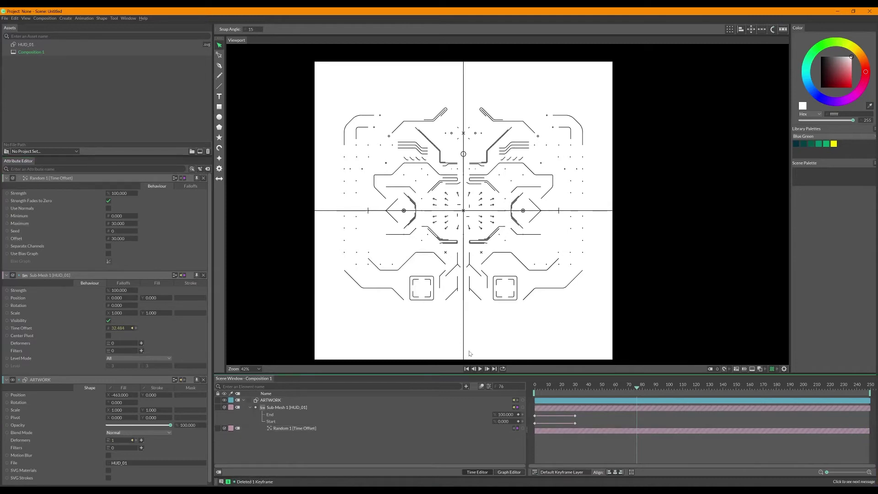
click(117, 239)
text(-0)
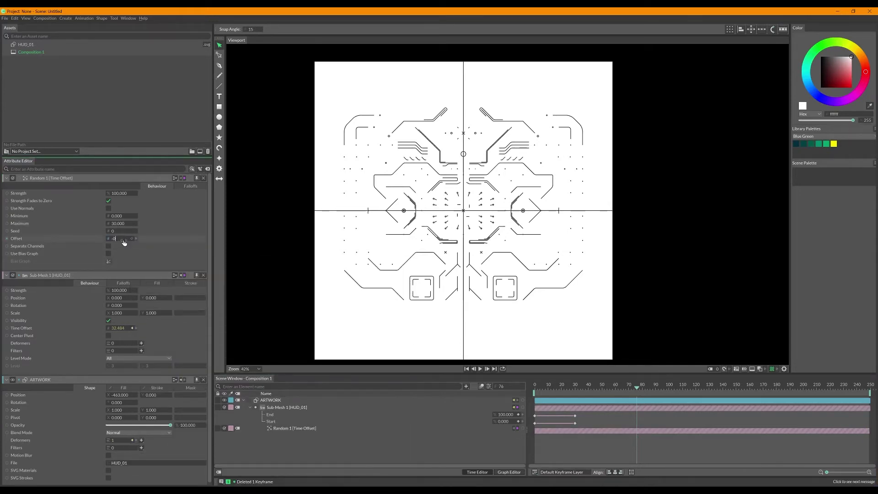
key(BackSpace)
text(30)
key(Return)
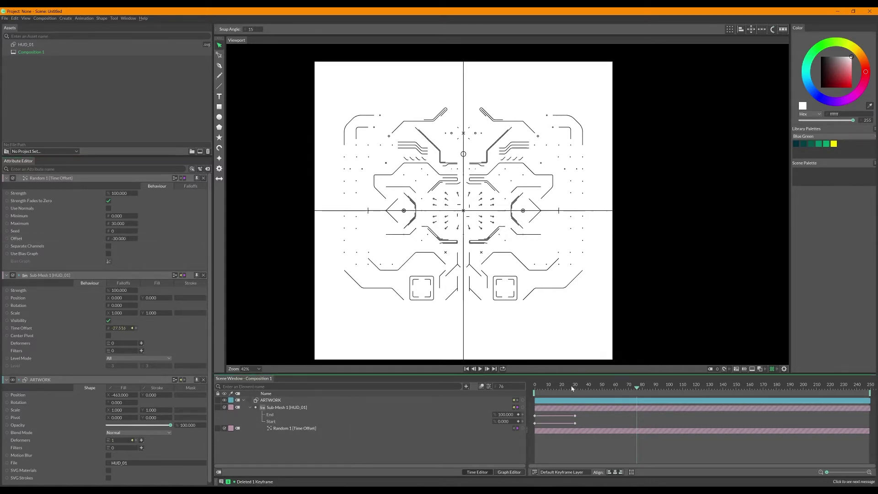
mouse_move(561, 388)
mouse_down()
mouse_move(535, 390)
mouse_move(650, 389)
mouse_move(542, 391)
mouse_move(640, 390)
mouse_move(567, 398)
mouse_move(608, 388)
mouse_up()
- Collapse the Sub-Mesh deformer in the scene, clear the Attribute Editor, and reload only the Sub-Mesh's attributes
click(285, 408)
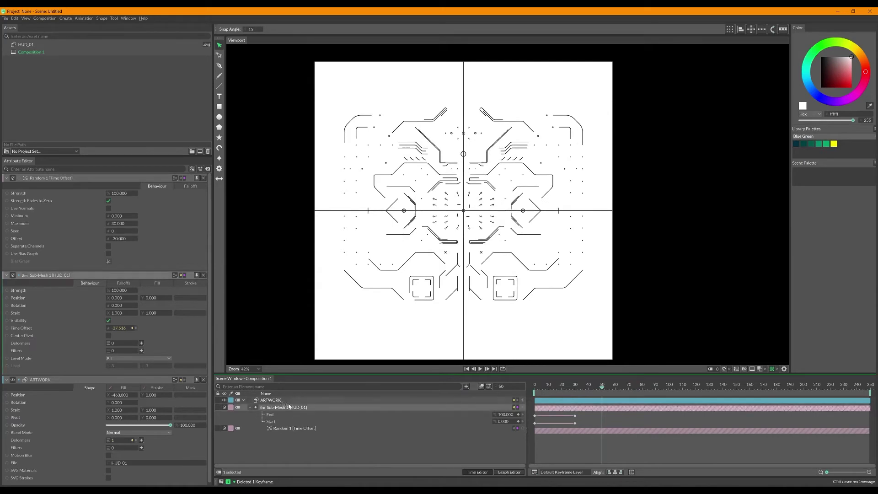
click(249, 408)
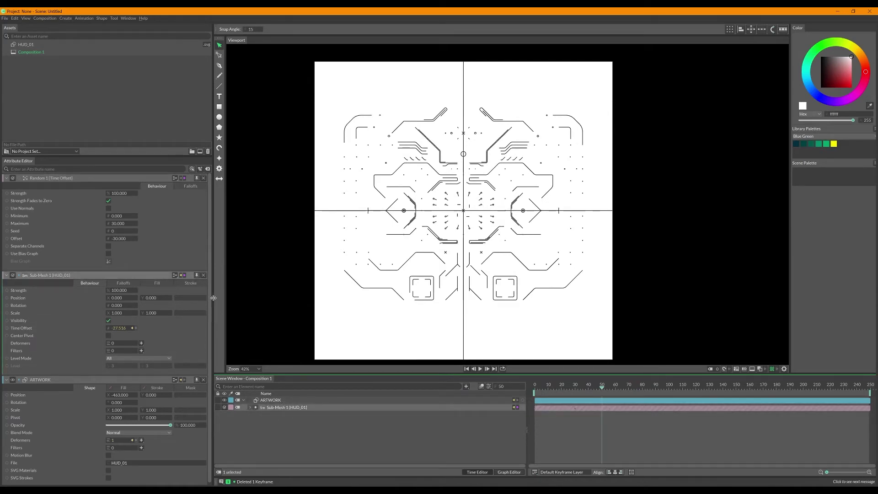
click(203, 275)
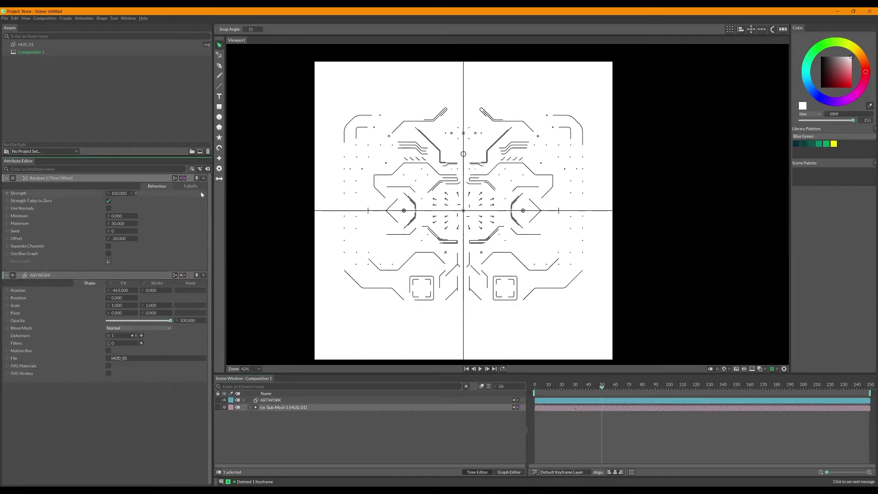
click(203, 178)
click(203, 178)
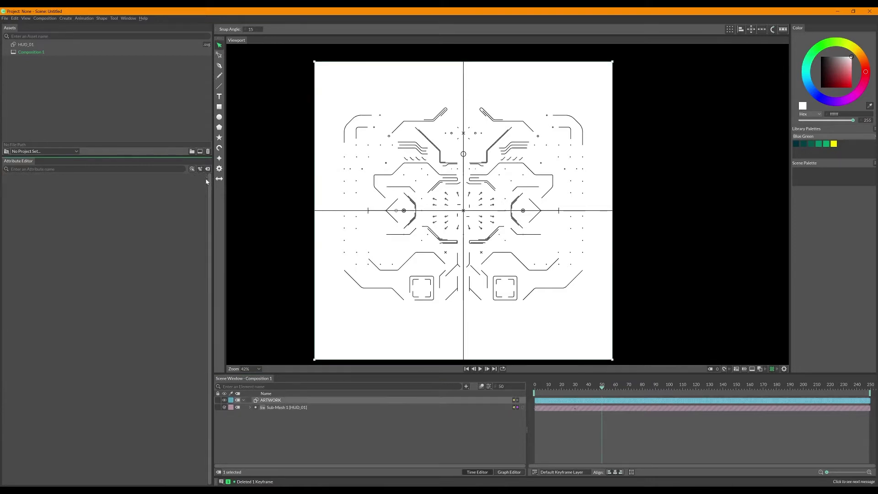
click(340, 431)
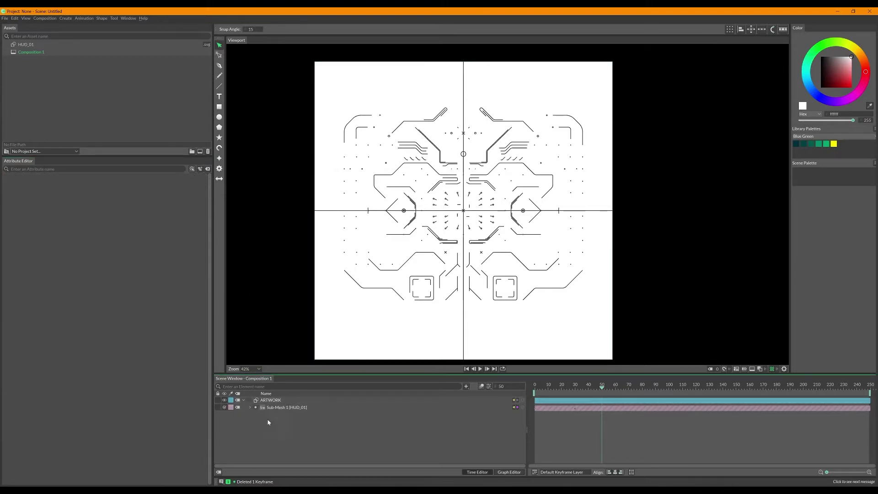
click(281, 408)
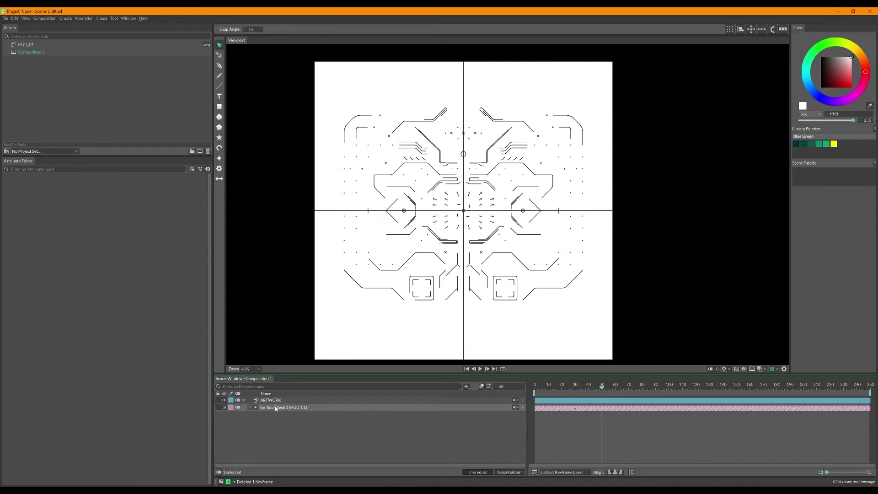
click(276, 408)
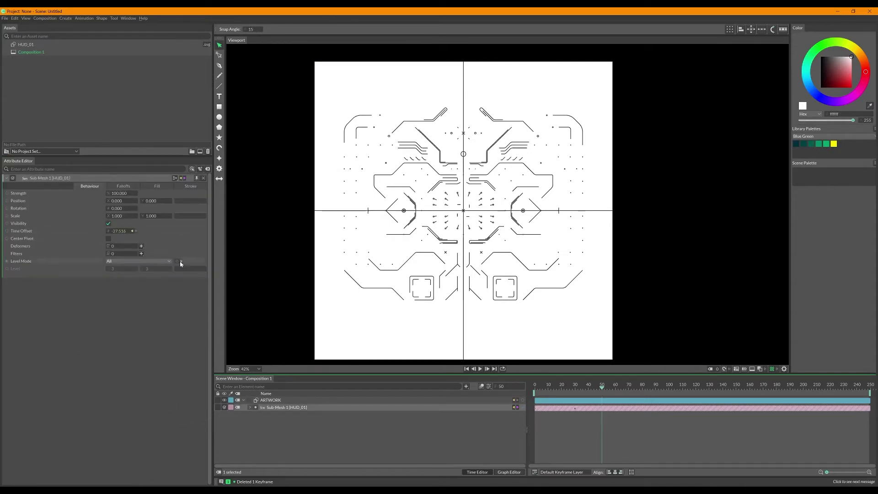
- Add a Falloff to the Sub-Mesh deformer, place it near the artwork's centre, and load its attributes
click(130, 185)
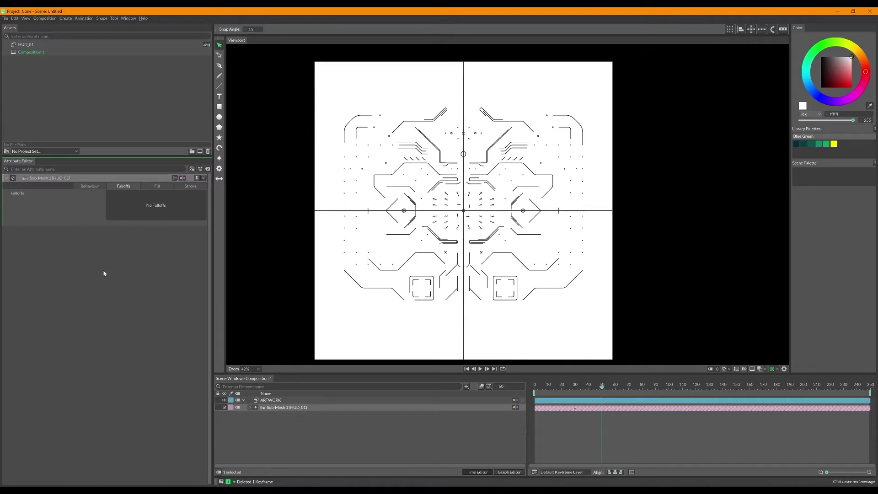
mouse_move(47, 196)
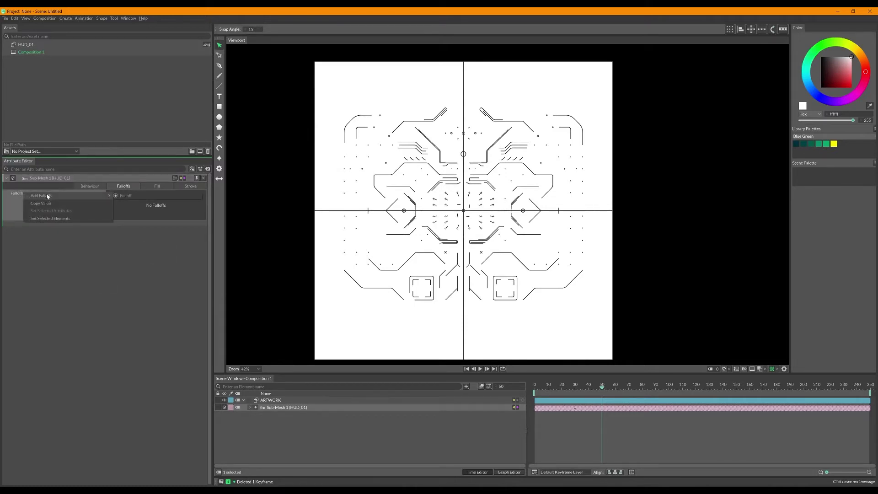
click(125, 195)
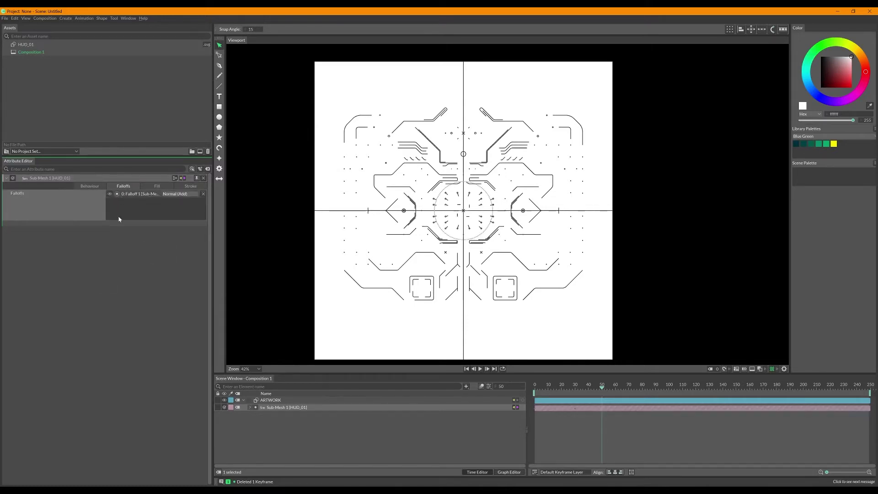
mouse_move(457, 210)
mouse_down()
mouse_move(423, 167)
mouse_move(462, 211)
mouse_up()
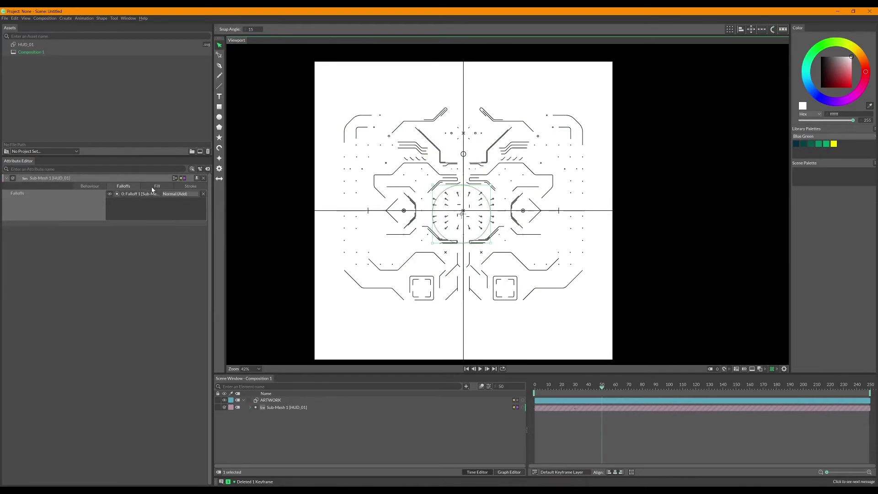
click(90, 186)
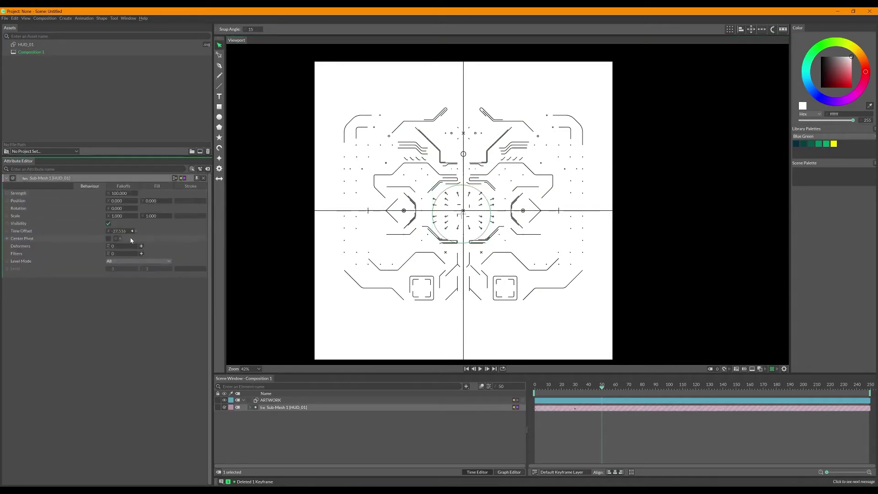
click(250, 407)
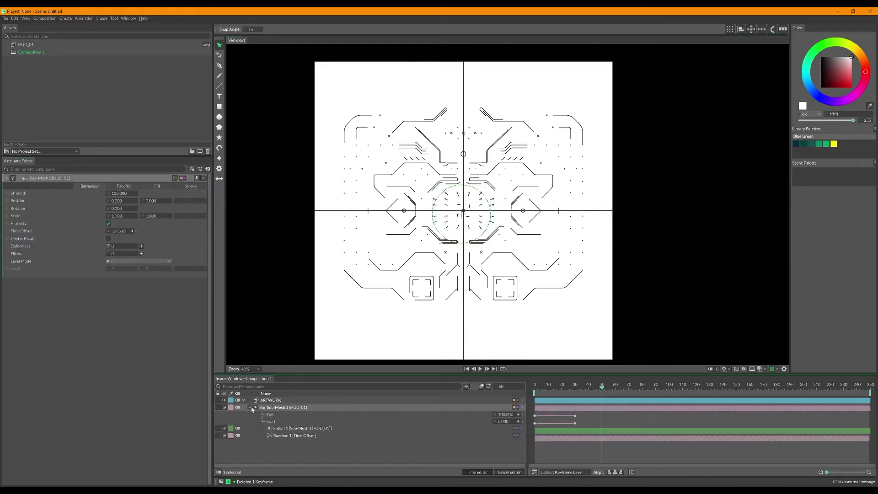
click(289, 429)
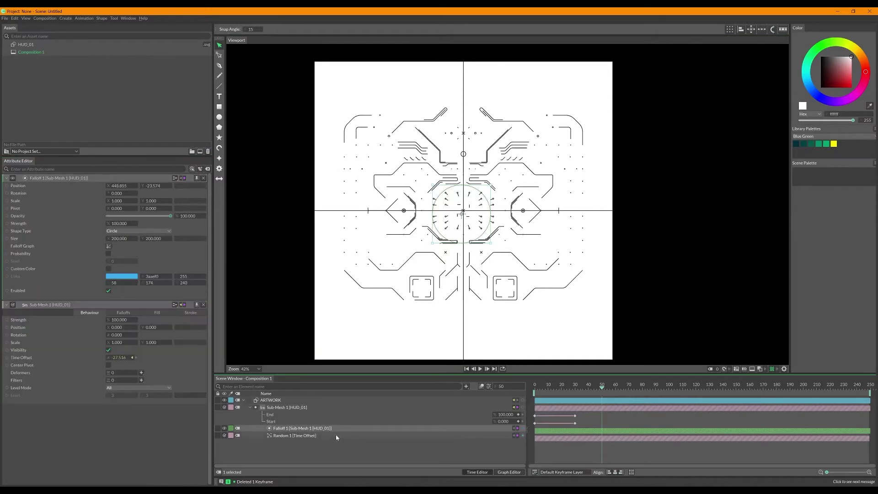
- Delete the Random behaviour and the Sub-Mesh's Start and End trim keyframes, with the playhead returned to frame 0
click(303, 437)
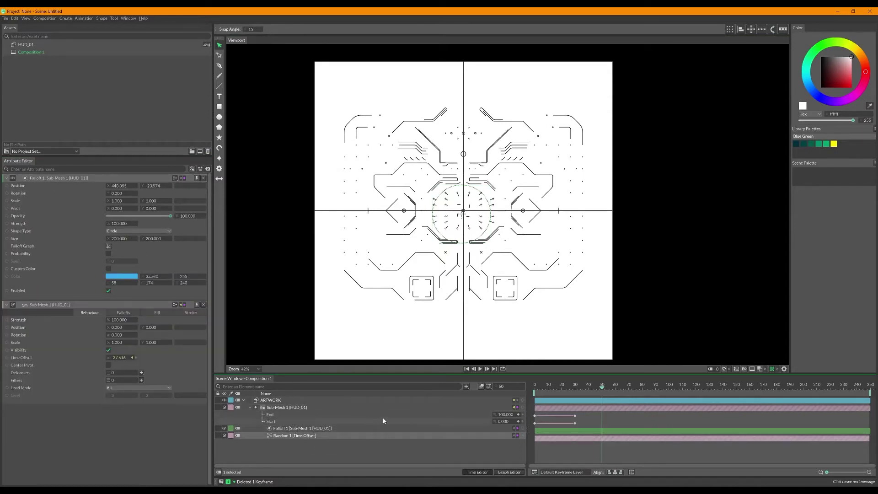
key(Delete)
drag(588, 418, 530, 425)
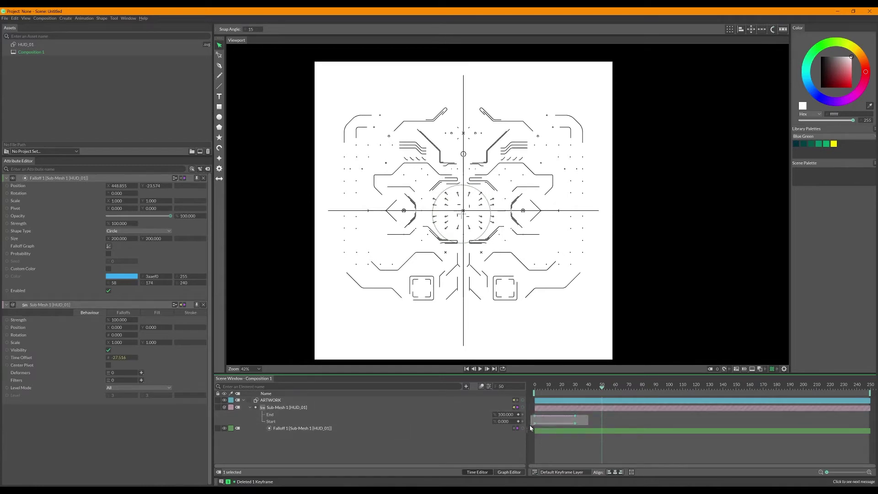
key(Delete)
drag(553, 386, 437, 402)
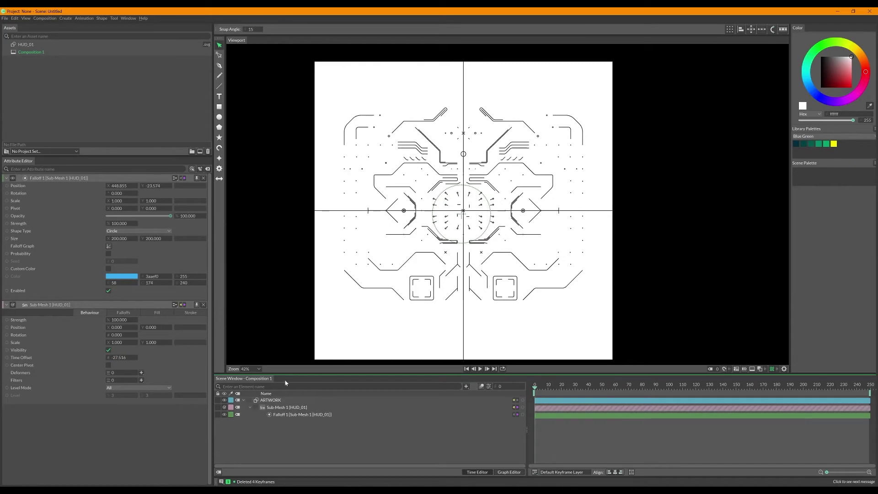
click(314, 414)
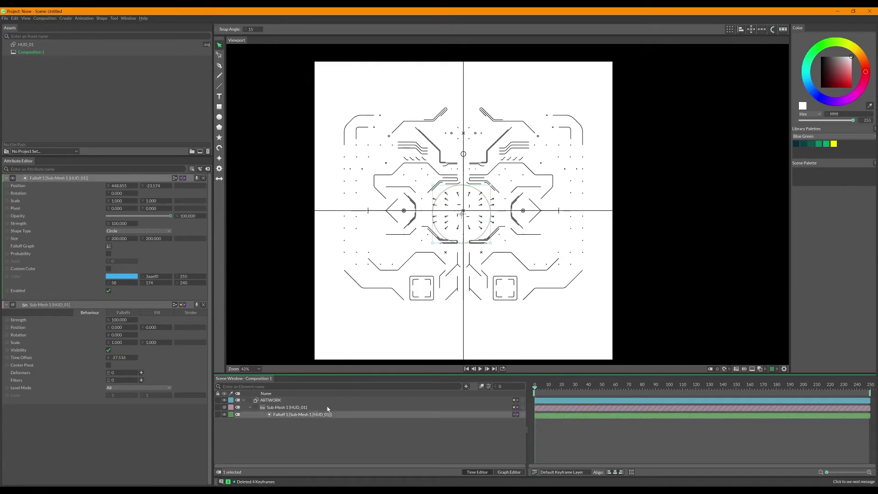
key(Tab)
text(ani)
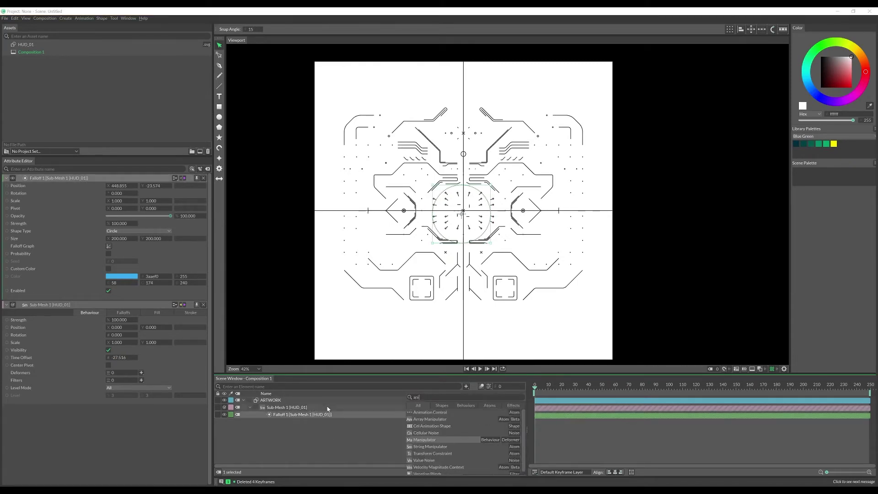
key(BackSpace)
key(Menu)
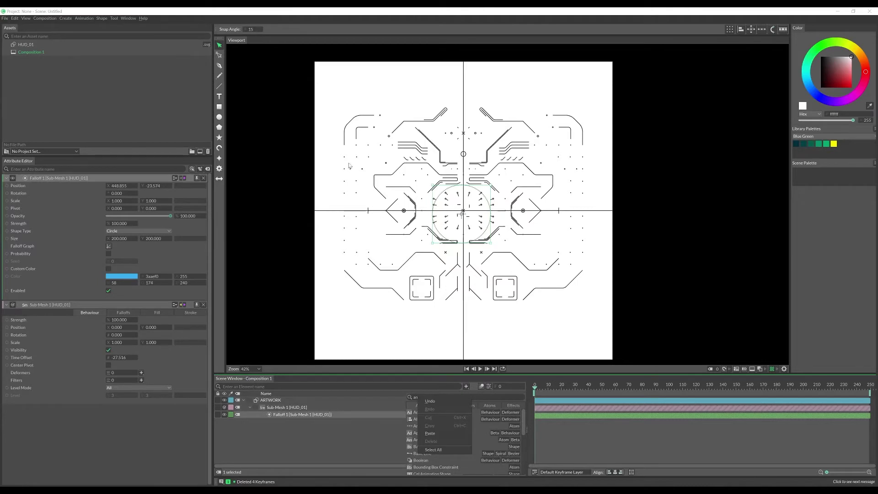
key(Escape)
key(Escape)
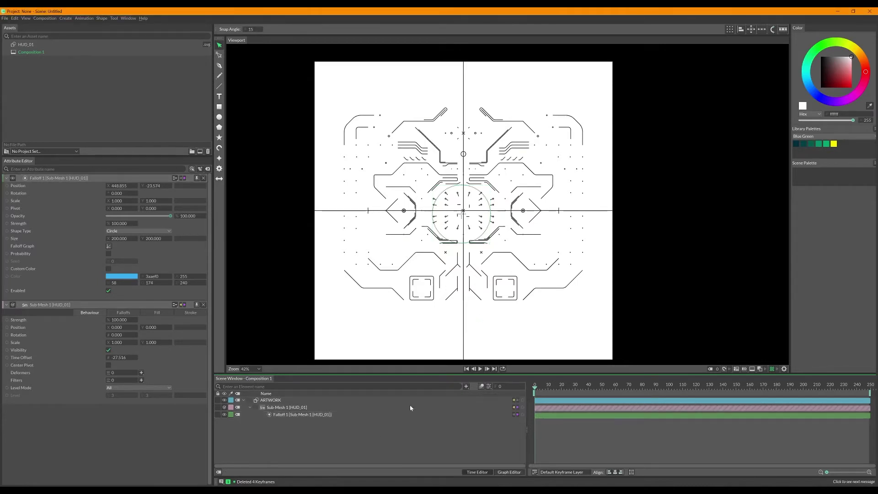
- Add an Animation Control to the scene and set its Amount to 100
right_click(481, 395)
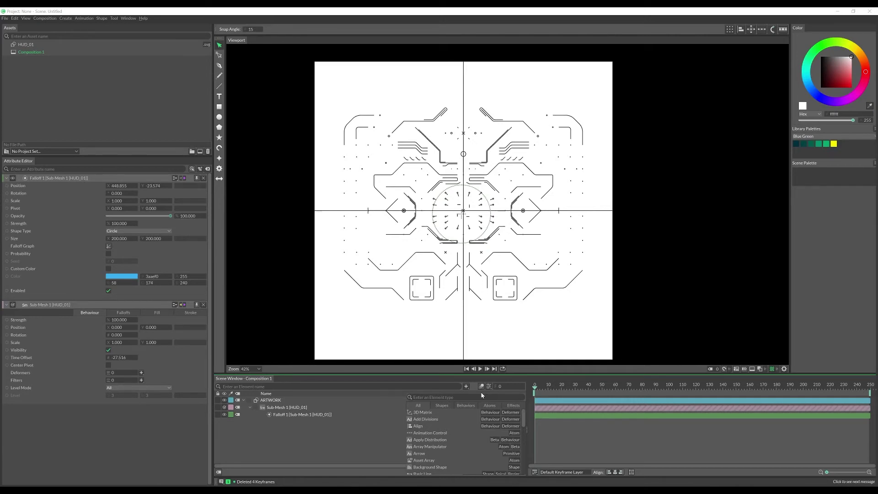
text(anim)
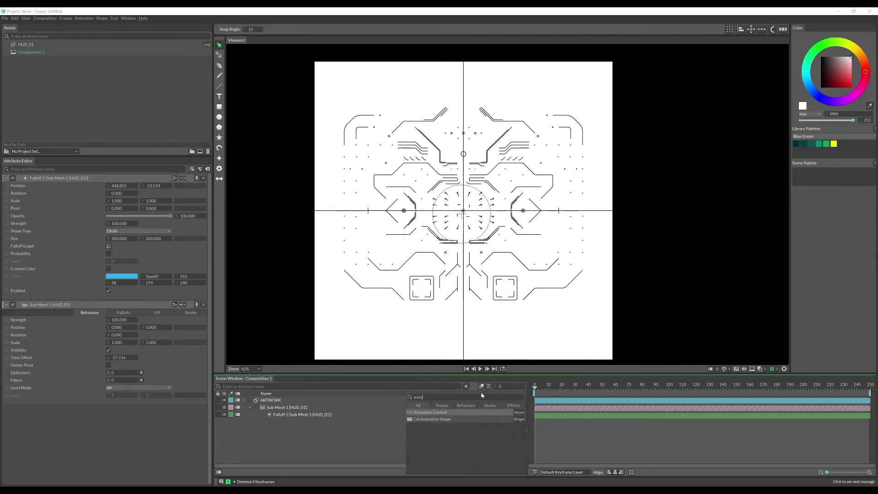
key(Return)
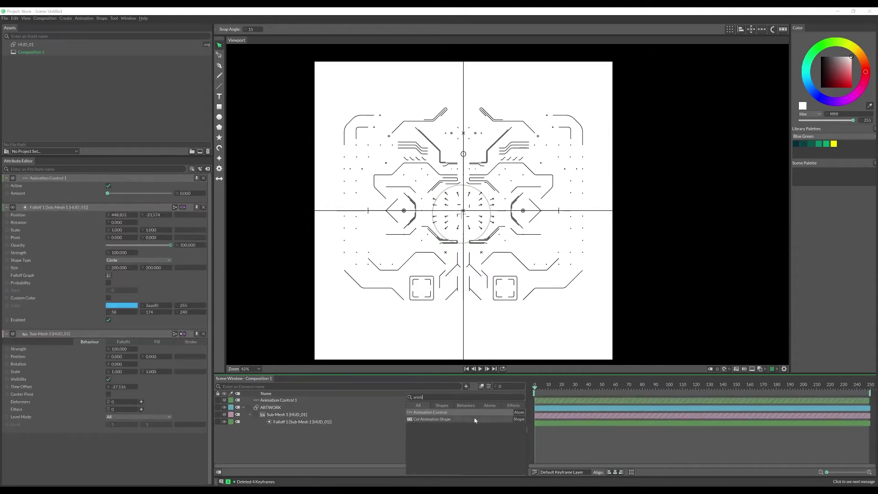
key(Escape)
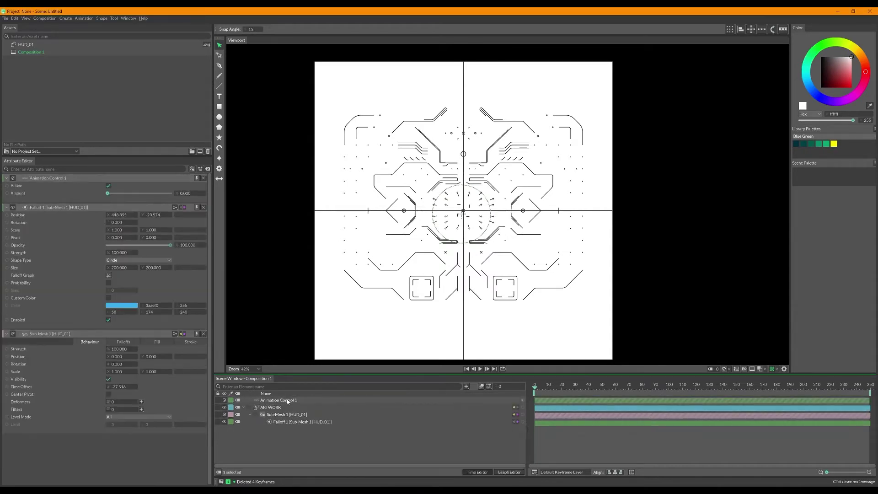
click(293, 401)
drag(107, 193, 221, 205)
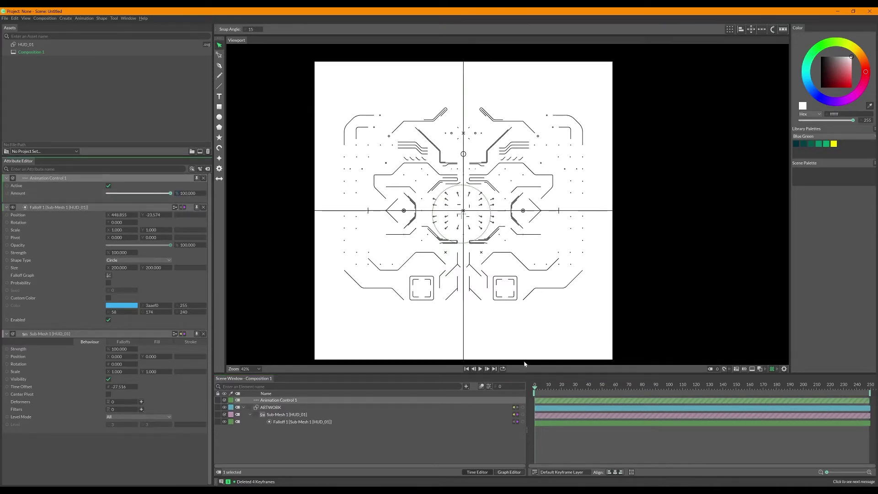
- Keyframe the Sub-Mesh's stroke trim End from 0 at frame 0 to 100 at frame 30
click(288, 414)
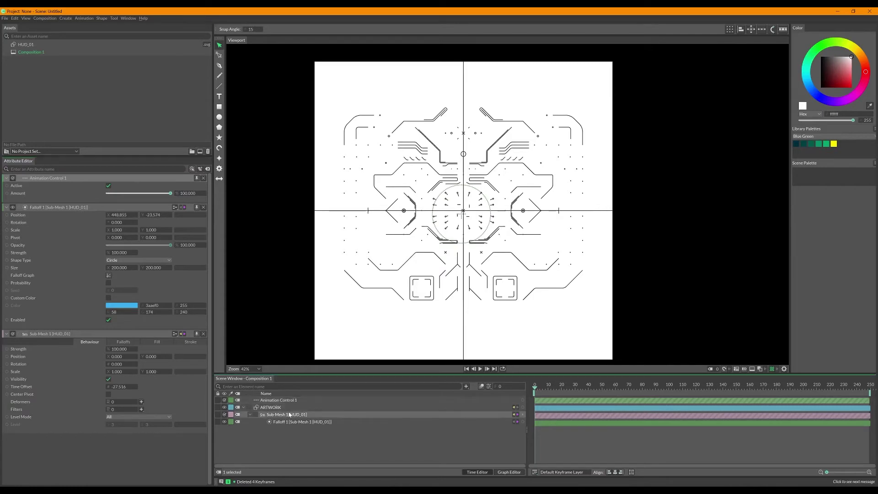
click(190, 342)
scroll(137, 454, down, 2)
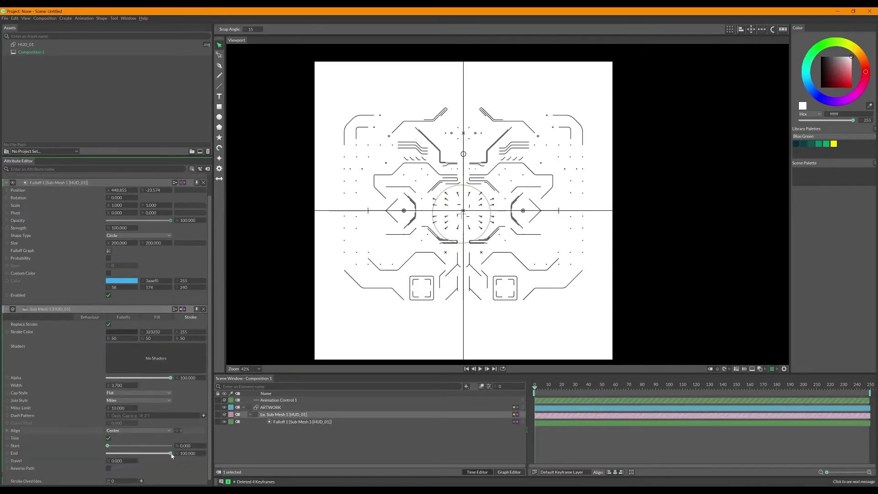
drag(169, 448, 111, 448)
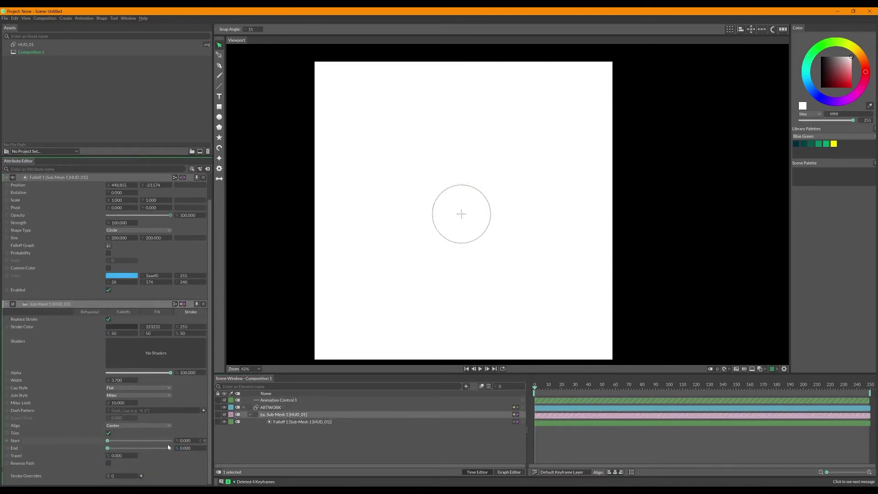
click(201, 447)
drag(539, 388, 576, 392)
drag(128, 446, 173, 448)
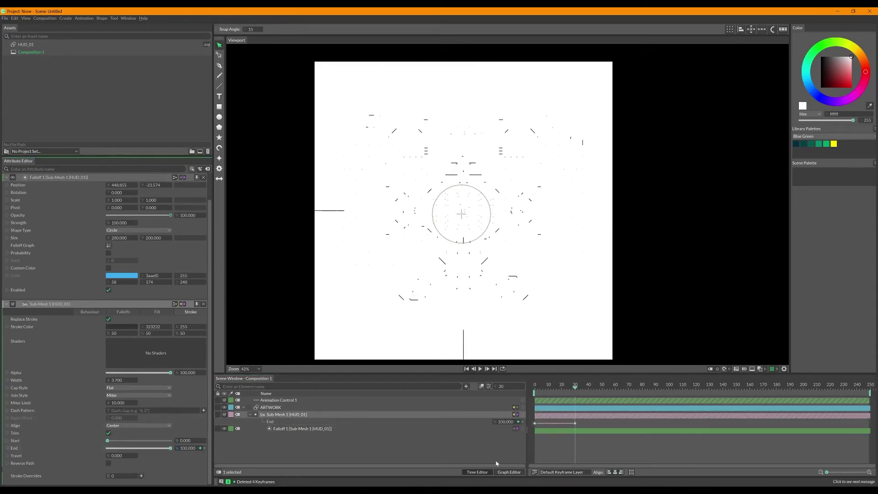
- Reset the Sub-Mesh's behaviour Time Offset to 0
mouse_move(570, 388)
mouse_down()
mouse_move(536, 389)
mouse_move(605, 388)
mouse_move(568, 389)
mouse_move(603, 380)
mouse_move(557, 379)
mouse_move(616, 372)
mouse_move(531, 363)
mouse_move(561, 370)
mouse_move(555, 388)
mouse_move(576, 389)
mouse_move(569, 389)
mouse_up()
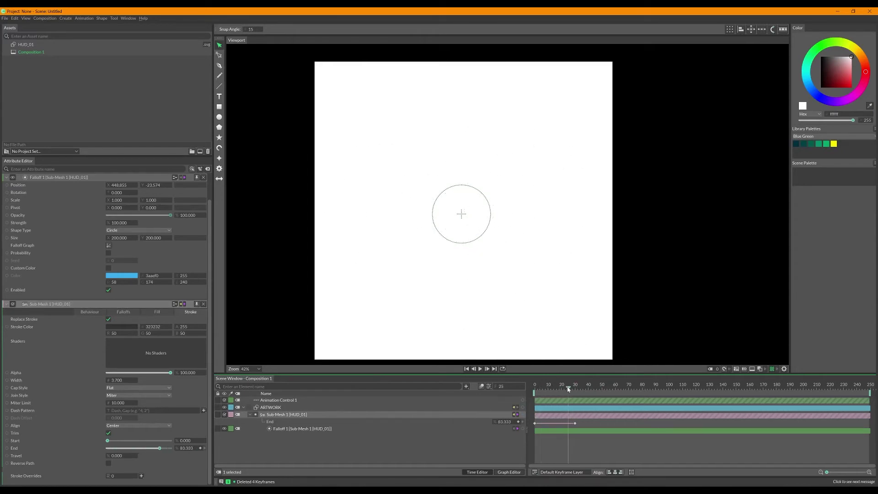
click(290, 428)
click(289, 415)
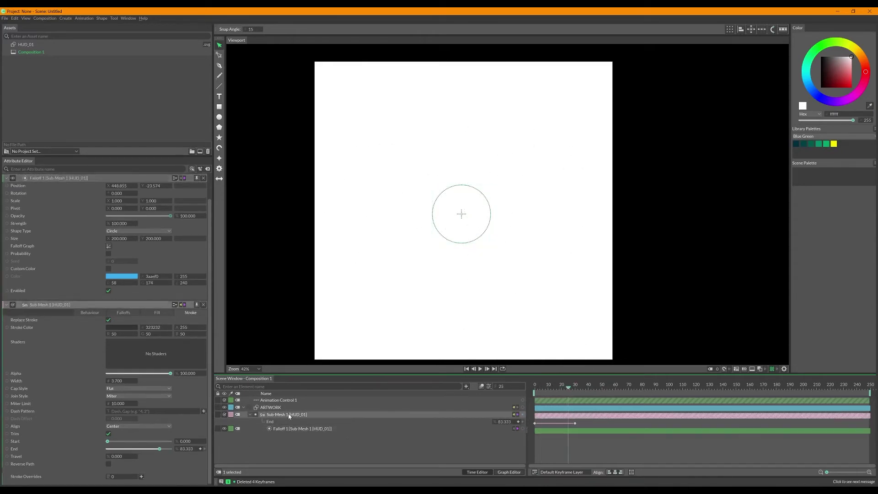
click(97, 313)
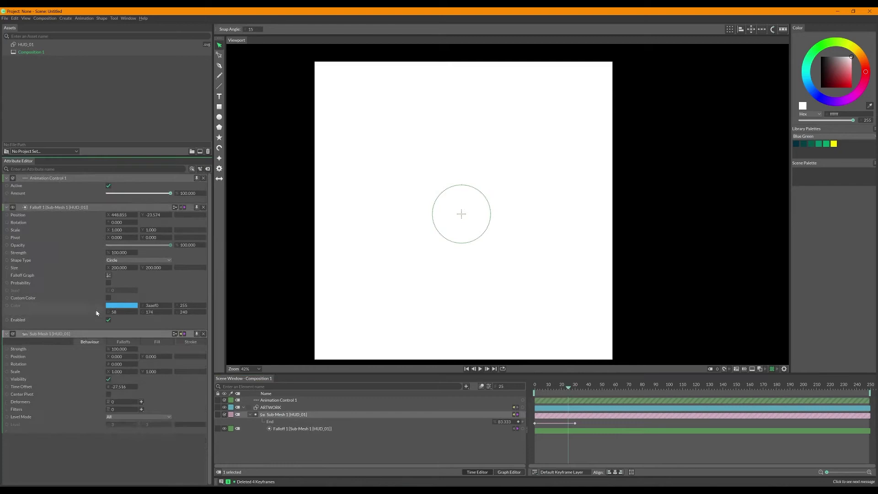
double_click(120, 387)
text(0)
key(Return)
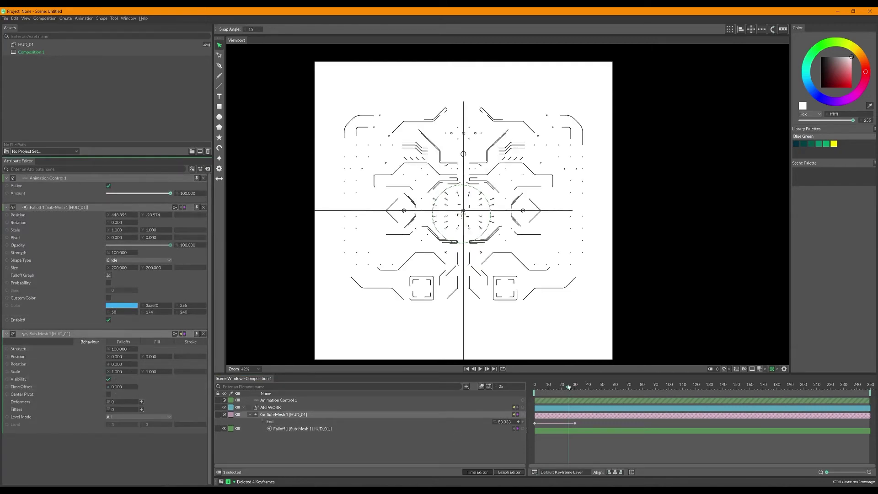
- Return the playhead to frame 0 and connect the Animation Control to the Sub-Mesh's stroke trim End
drag(568, 386, 535, 387)
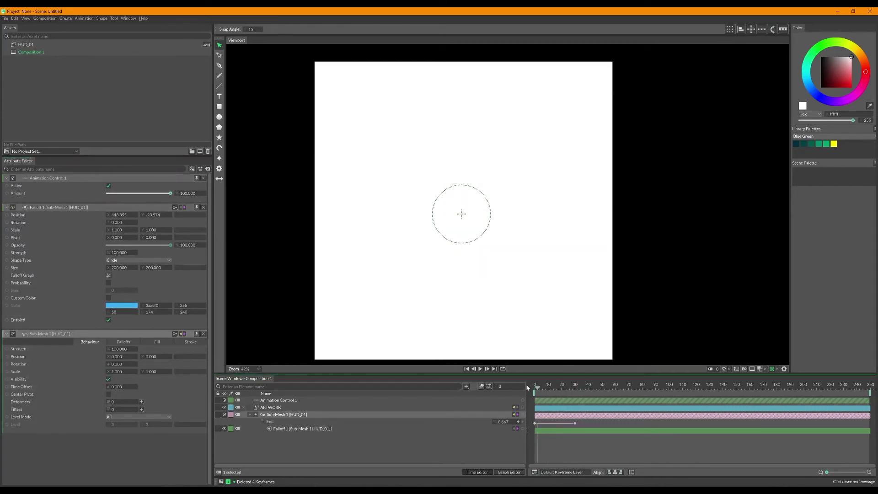
click(361, 429)
click(492, 423)
click(288, 421)
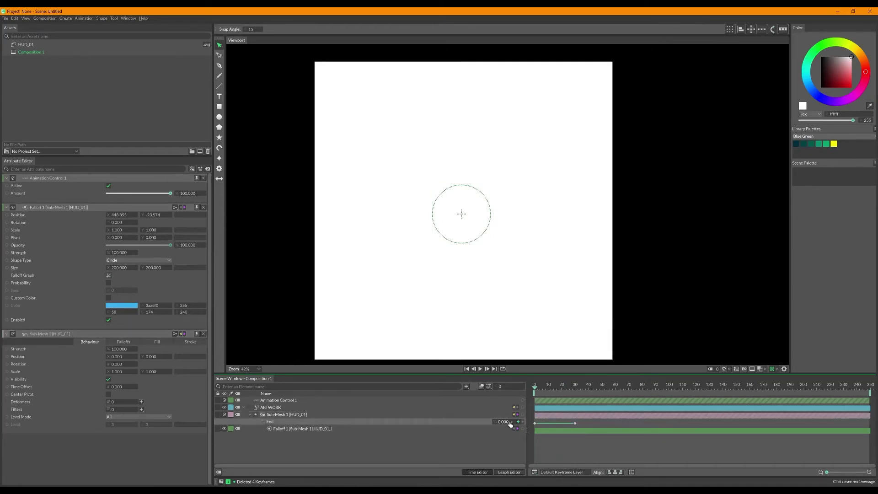
click(277, 401)
mouse_move(524, 402)
mouse_down()
mouse_move(540, 398)
mouse_move(488, 419)
mouse_move(501, 419)
mouse_move(496, 425)
mouse_up()
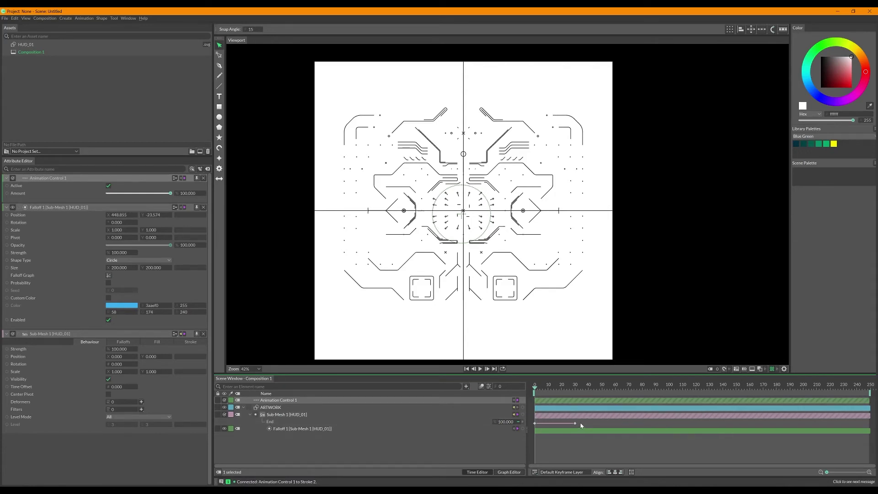
- Preview the trim by scrubbing the timeline and the Animation Control's Amount, returning the playhead to frame 0 and Amount to 100
mouse_move(551, 384)
mouse_down()
mouse_move(654, 384)
mouse_move(534, 384)
mouse_up()
drag(174, 192, 33, 186)
mouse_move(130, 191)
mouse_down()
mouse_move(110, 192)
mouse_move(313, 180)
mouse_move(112, 191)
mouse_move(183, 193)
mouse_up()
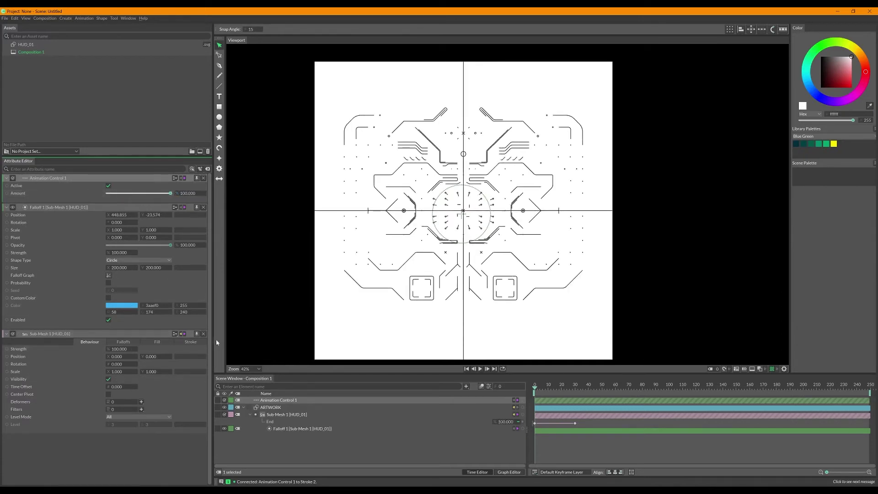
click(296, 430)
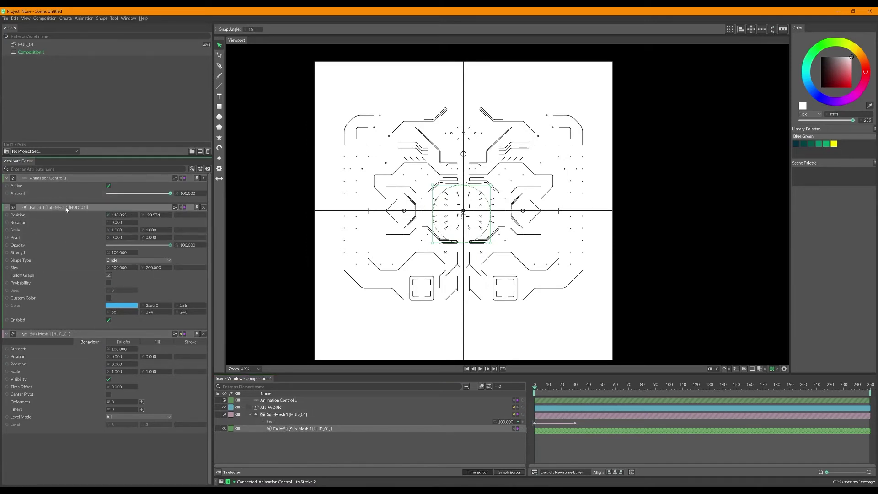
click(296, 415)
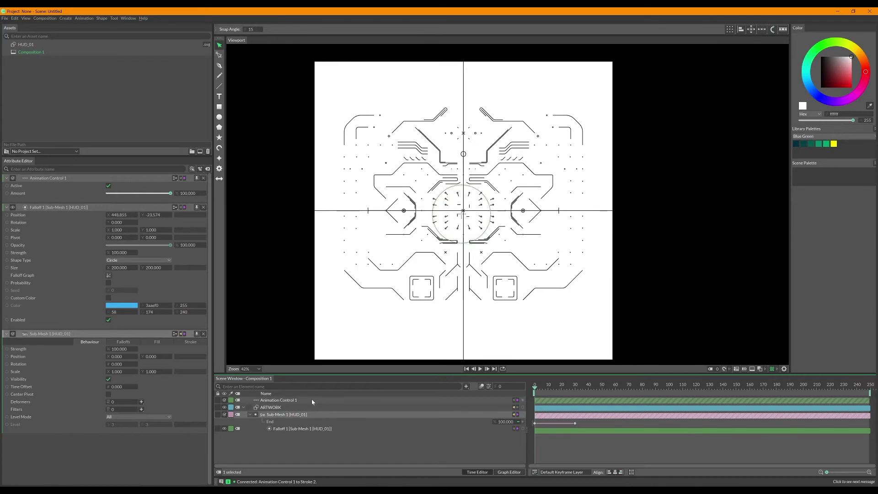
click(312, 401)
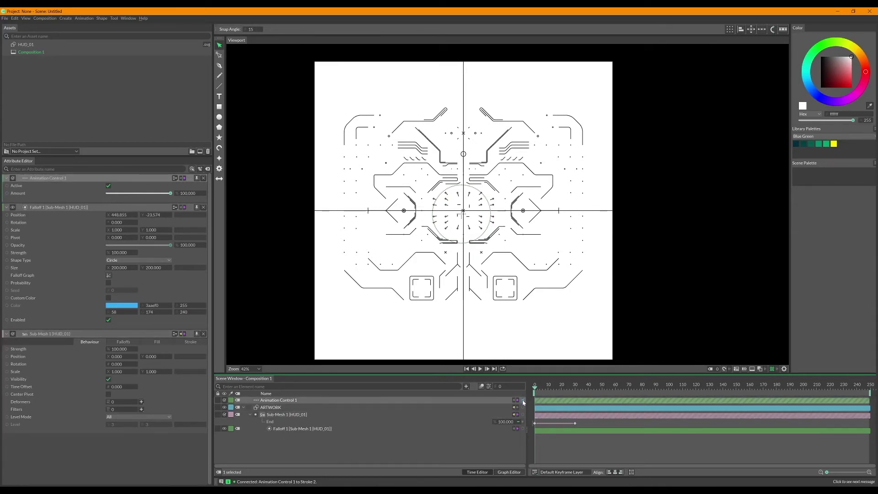
- Add a Value behaviour to the Animation Control's Amount and set its Value to 100
right_click(21, 193)
mouse_move(64, 212)
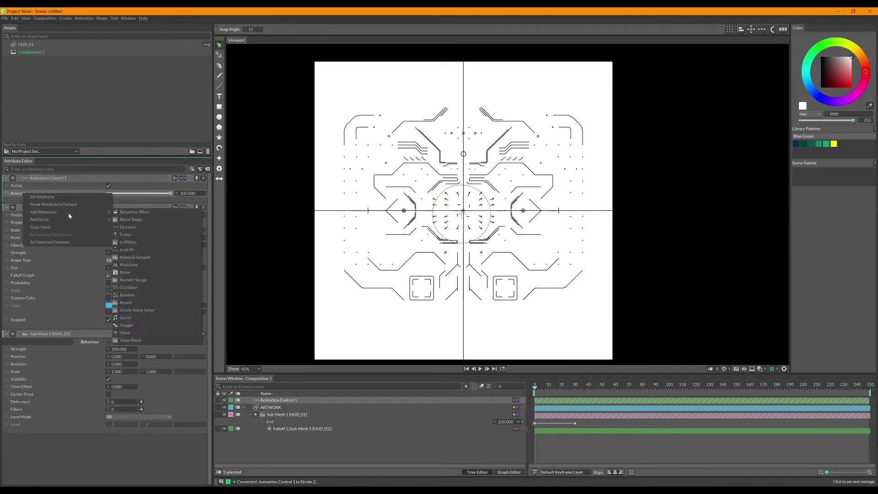
click(134, 333)
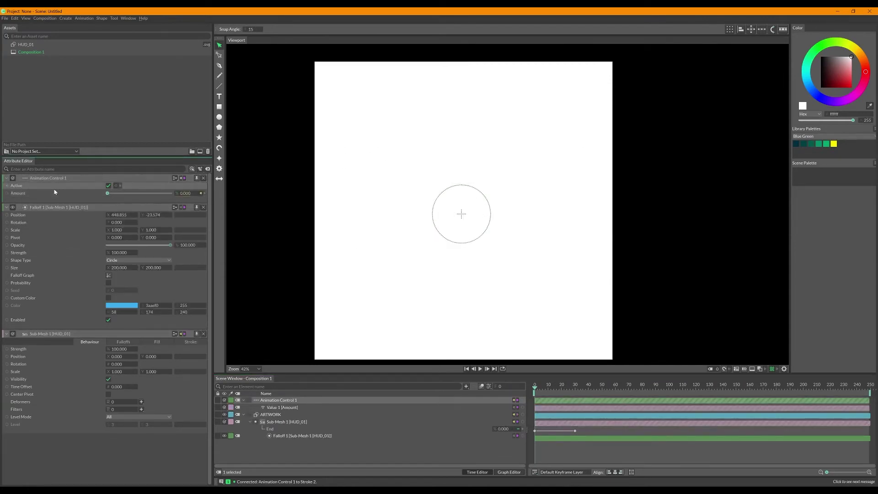
click(284, 407)
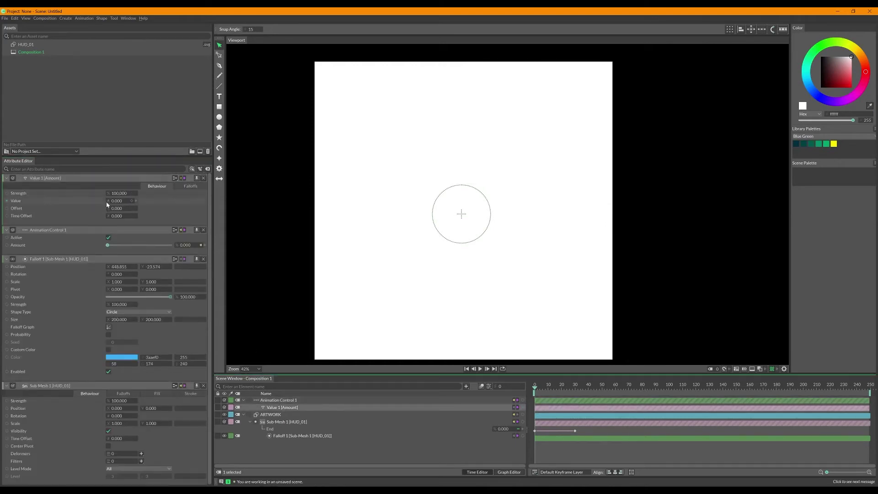
click(116, 201)
text(100)
key(Return)
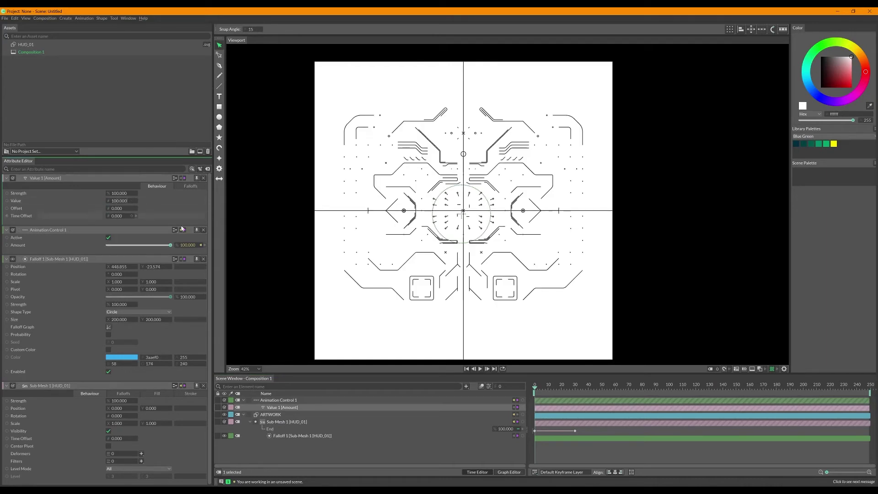
- Delete the Sub-Mesh's Falloff and add a new Falloff to the Value behaviour, keeping it near the artwork's centre
click(314, 438)
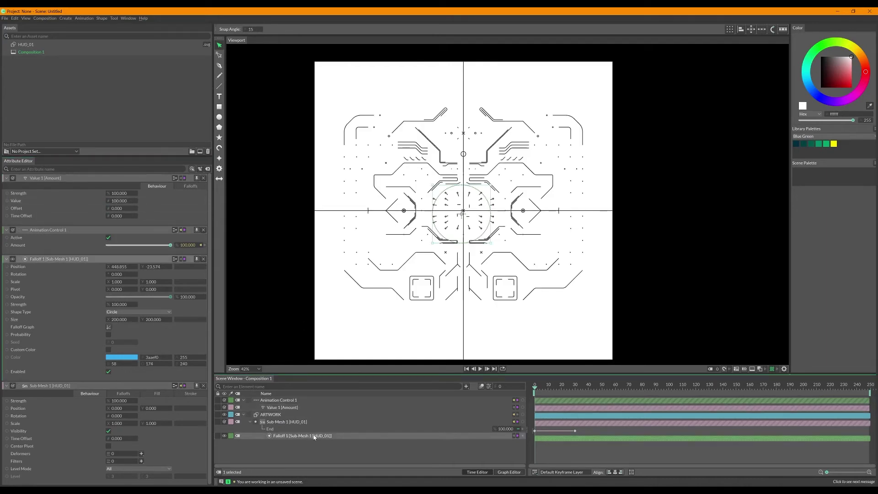
key(Delete)
click(293, 407)
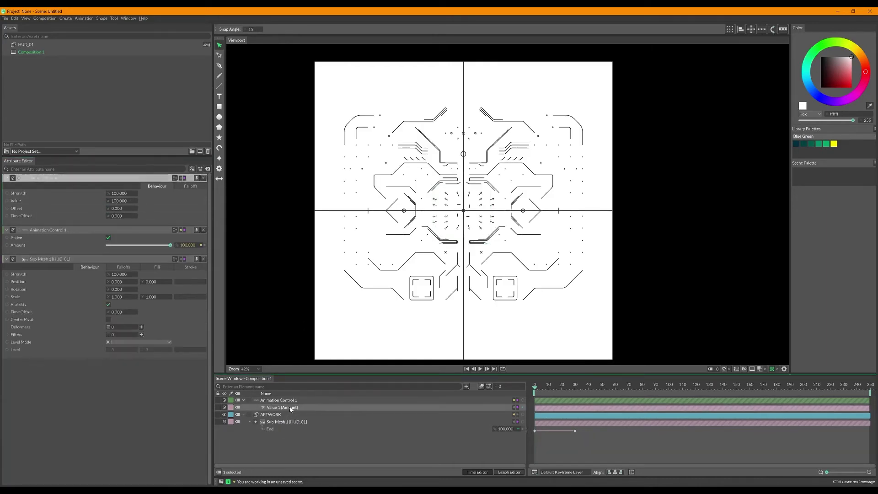
click(189, 186)
right_click(134, 198)
mouse_move(183, 202)
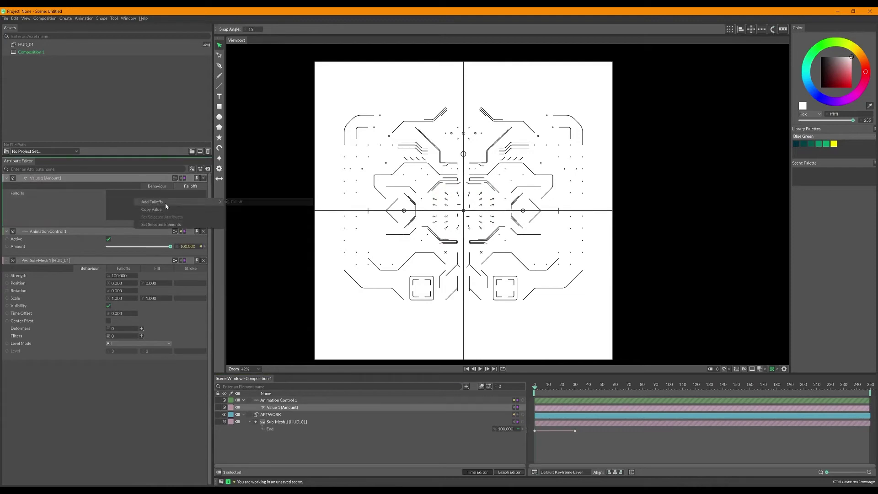
click(249, 201)
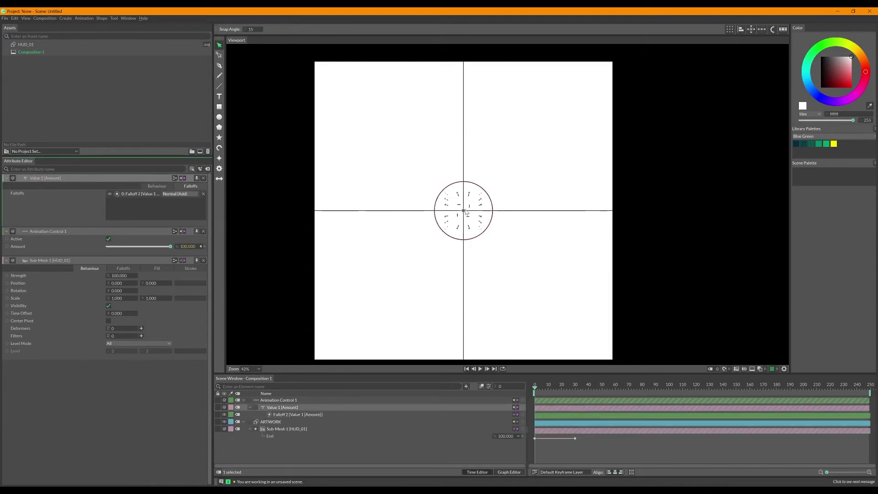
mouse_move(463, 211)
mouse_down()
mouse_move(408, 172)
mouse_move(405, 139)
mouse_move(486, 150)
mouse_move(539, 142)
mouse_move(567, 178)
mouse_move(564, 210)
mouse_move(536, 214)
mouse_move(407, 207)
mouse_move(393, 179)
mouse_move(447, 162)
mouse_move(495, 174)
mouse_move(517, 201)
mouse_move(453, 224)
mouse_move(462, 271)
mouse_move(466, 212)
mouse_up()
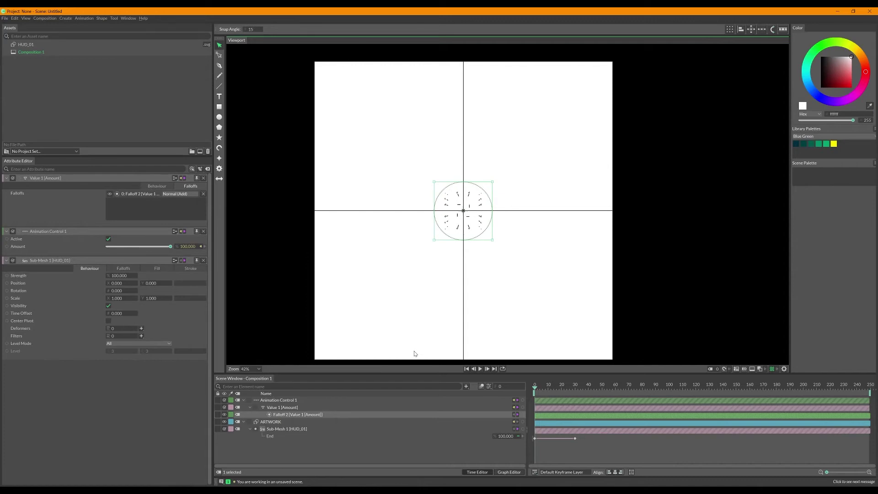
- Add a Noise behaviour to the Position of the Value behaviour's Falloff
click(270, 415)
right_click(17, 186)
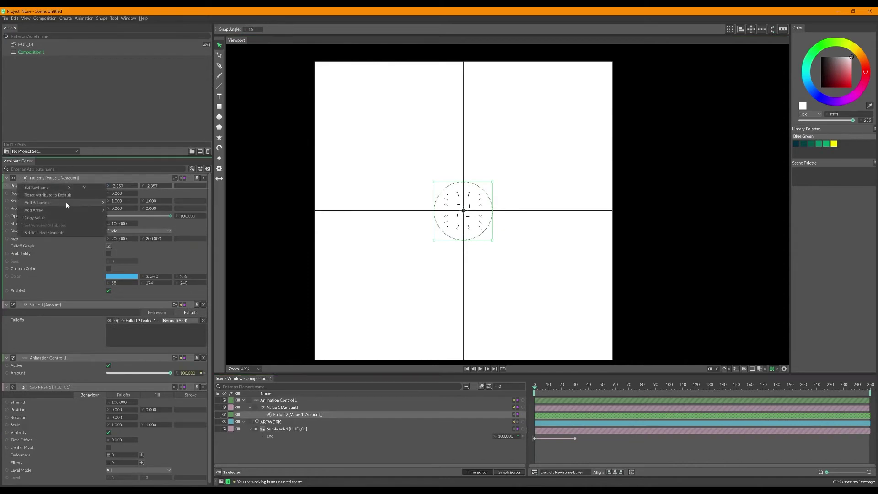
mouse_move(55, 203)
click(142, 282)
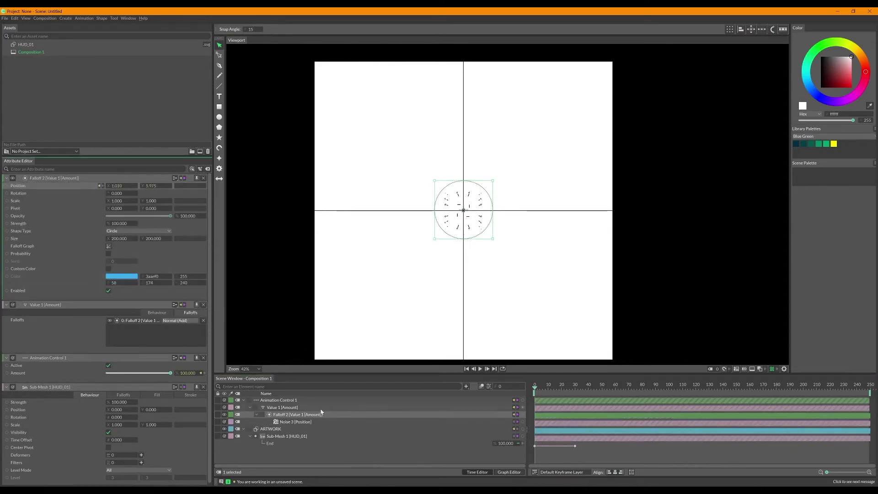
- Set the position Noise's Minimum to -400 and Maximum to 400
click(302, 422)
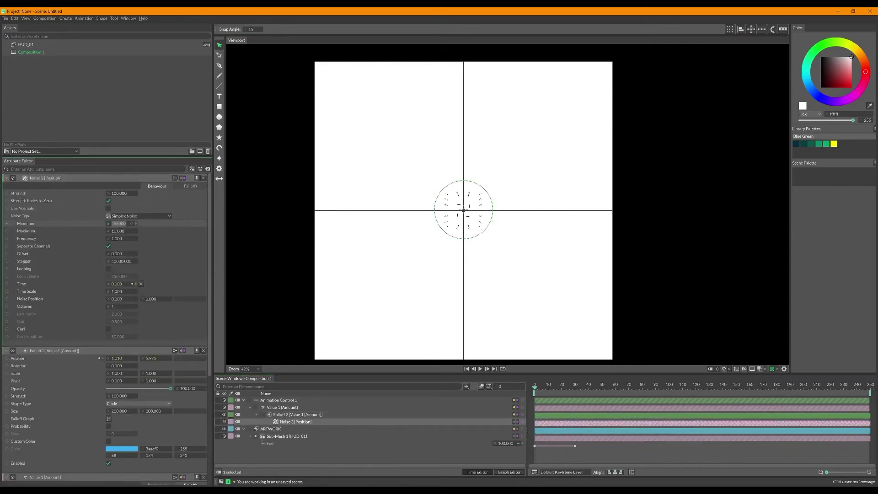
text(-400)
key(Tab)
text(4)
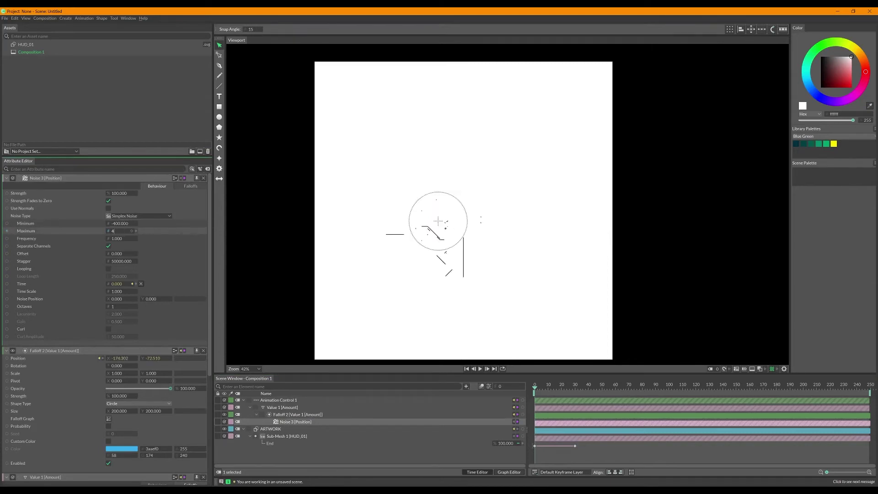
text(00)
key(Return)
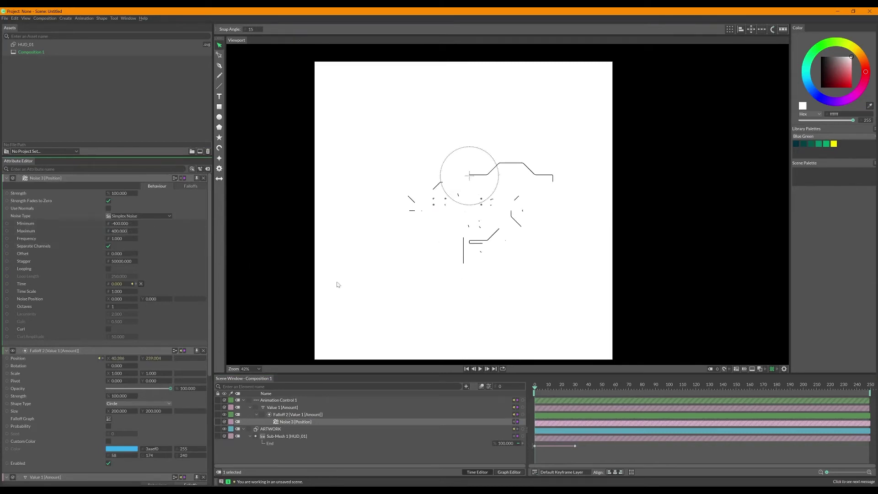
- Play back the animation to examine how the noise moves the Falloff over the strokes
click(433, 455)
click(479, 368)
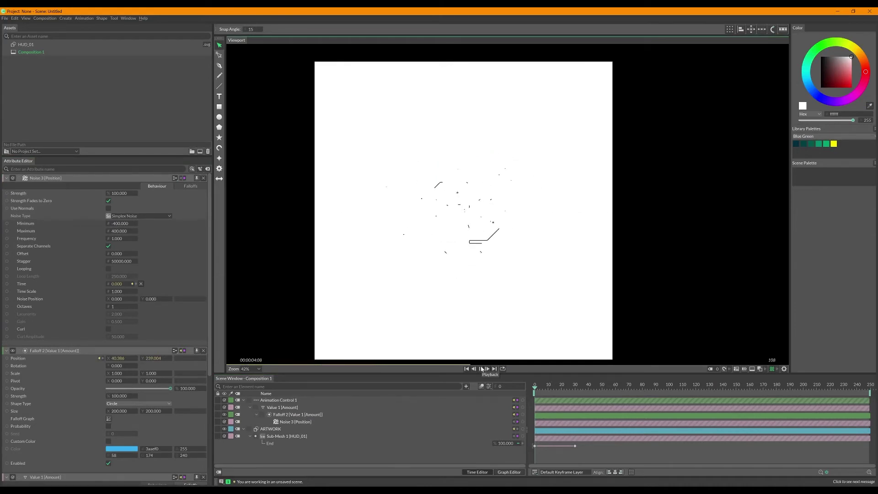
click(481, 368)
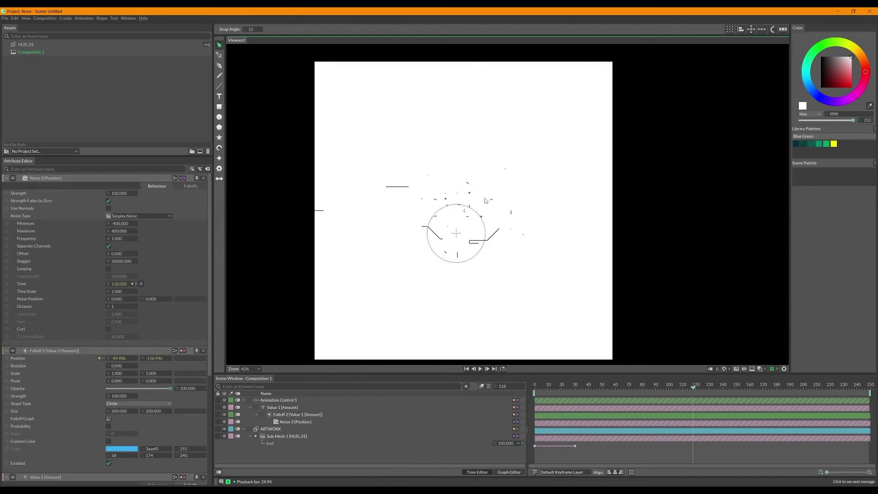
- Adjust the Noise behaviour's context options so one shared Falloff position affects all the artwork's strokes
click(449, 222)
right_click(51, 178)
mouse_move(77, 198)
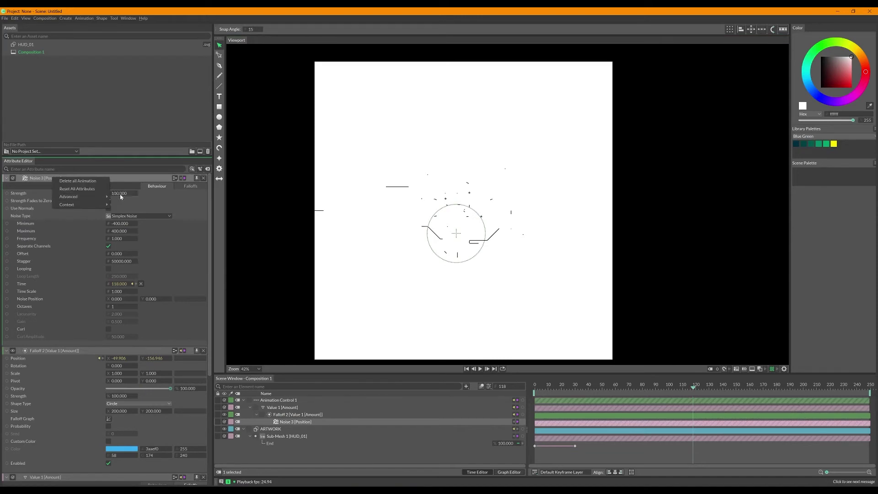
click(126, 206)
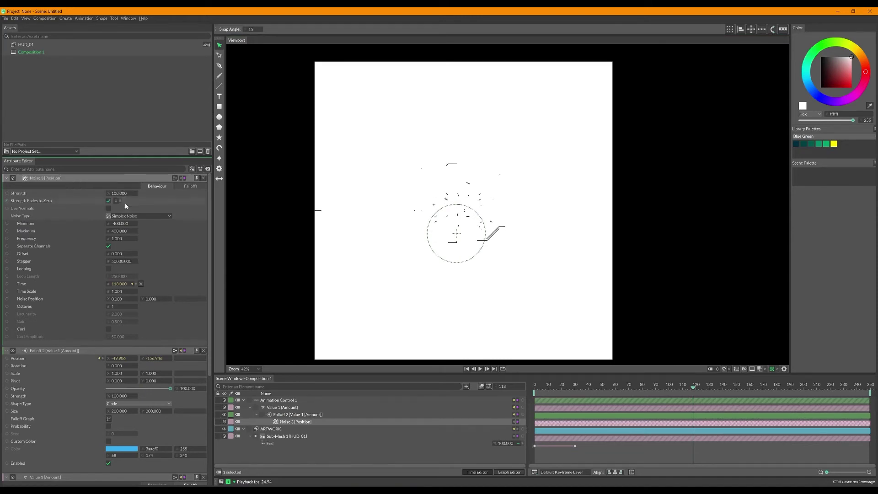
right_click(76, 179)
mouse_move(114, 199)
click(149, 200)
- Scale the Value behaviour's Falloff uniformly to about 2.21 and change its Falloff Graph to a rising linear ramp
click(296, 415)
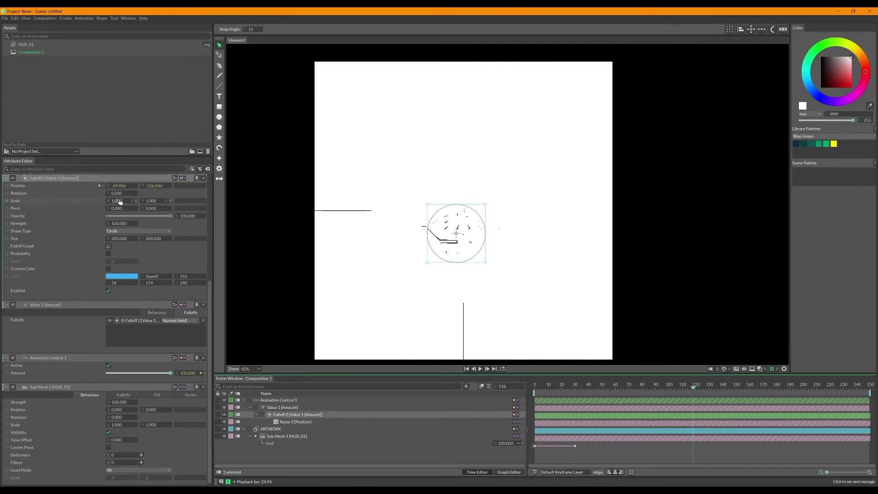
drag(122, 203, 163, 199)
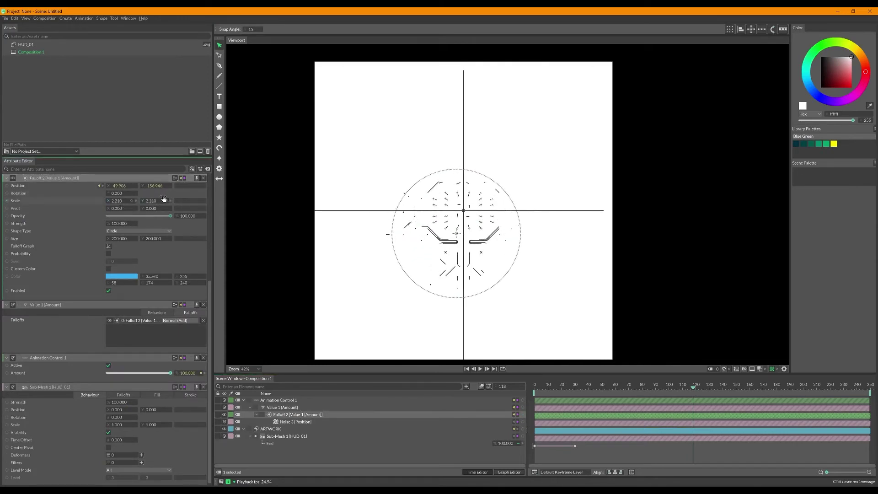
click(109, 247)
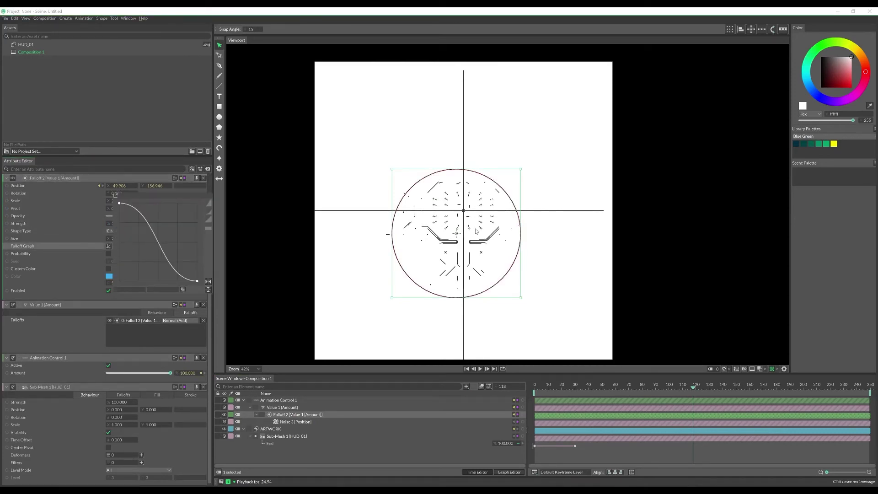
click(108, 246)
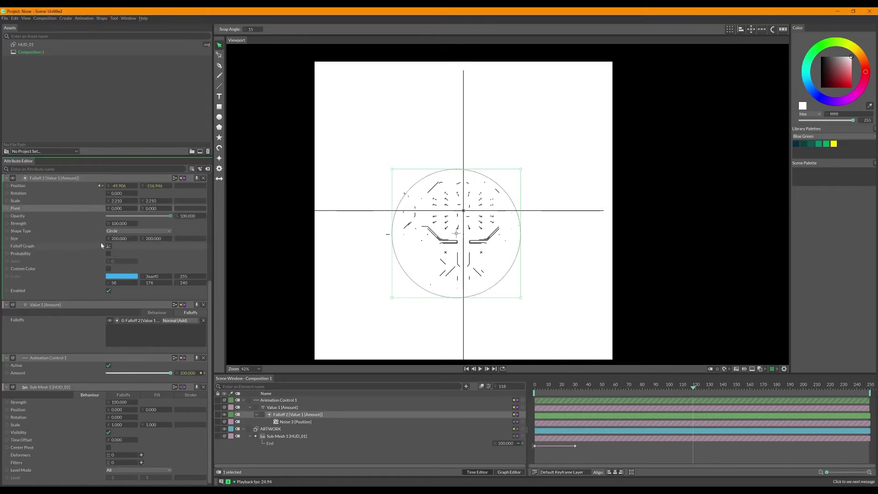
click(109, 247)
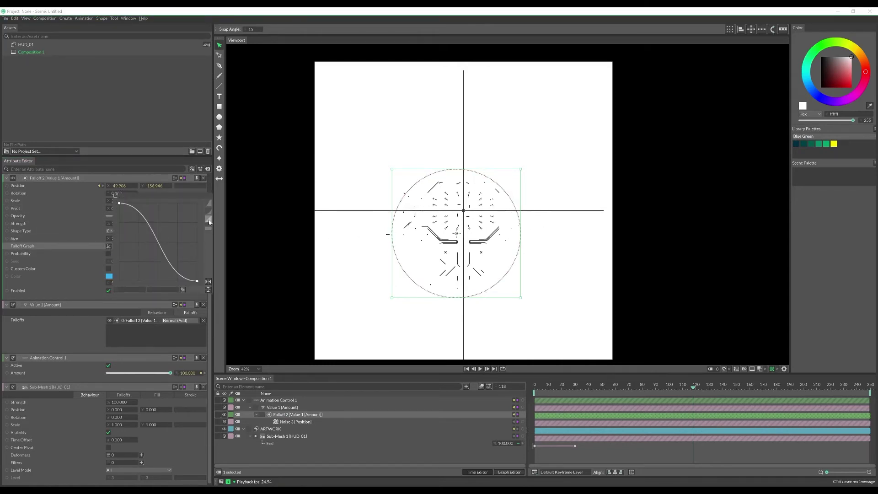
click(209, 222)
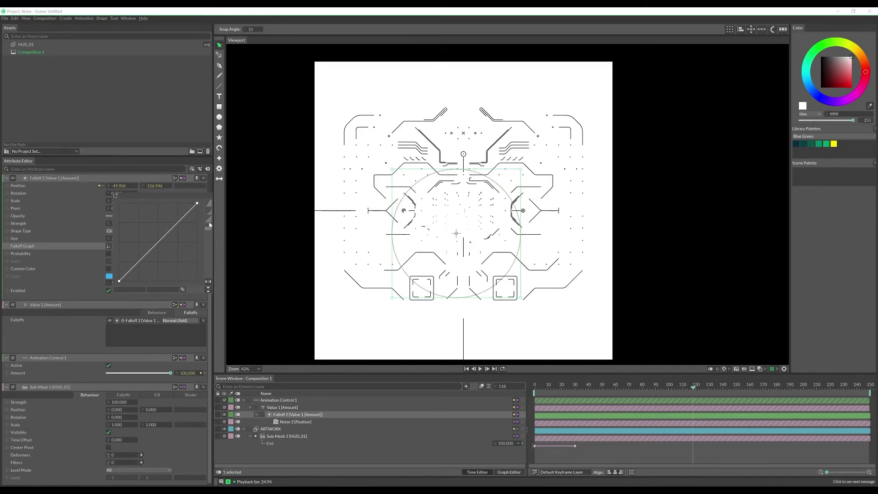
- Try the Falloff Graph's curve presets and flips, ending with the S-curve preset flipped horizontally to descend
click(208, 283)
click(209, 283)
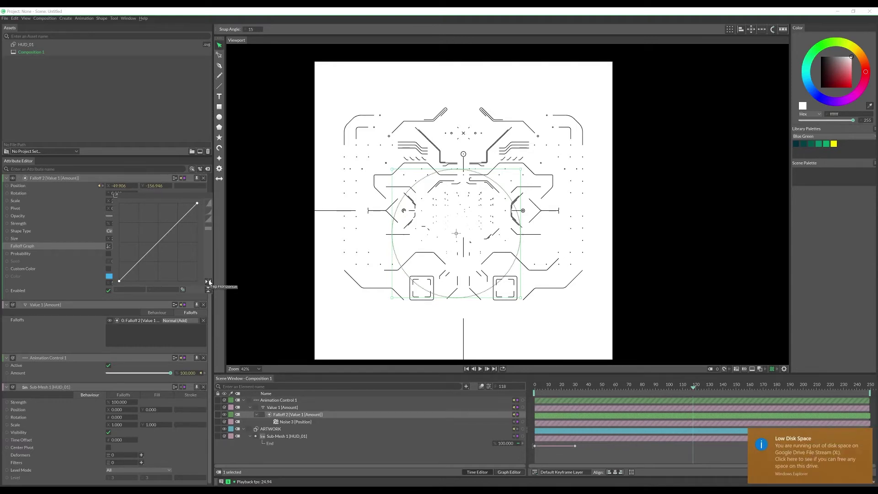
click(208, 212)
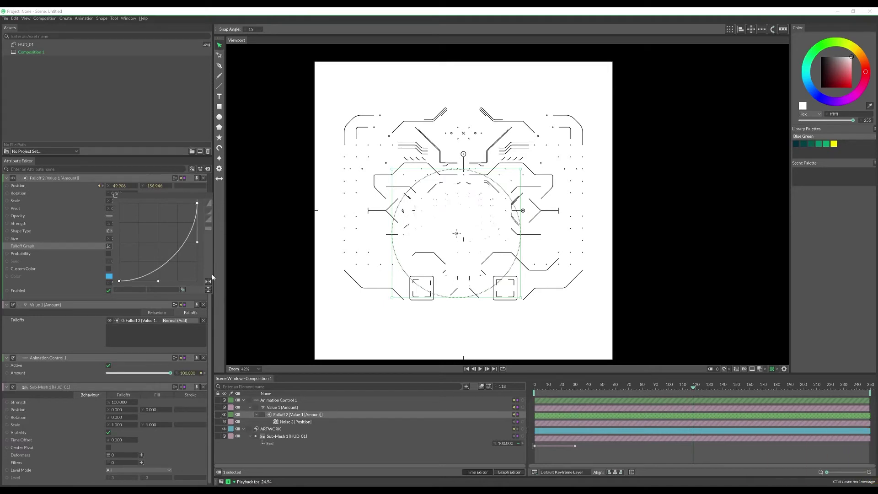
click(208, 282)
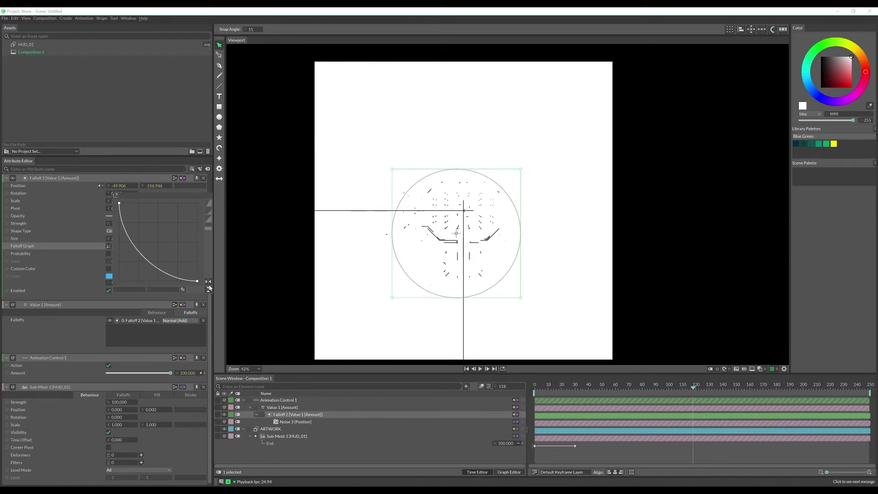
click(208, 227)
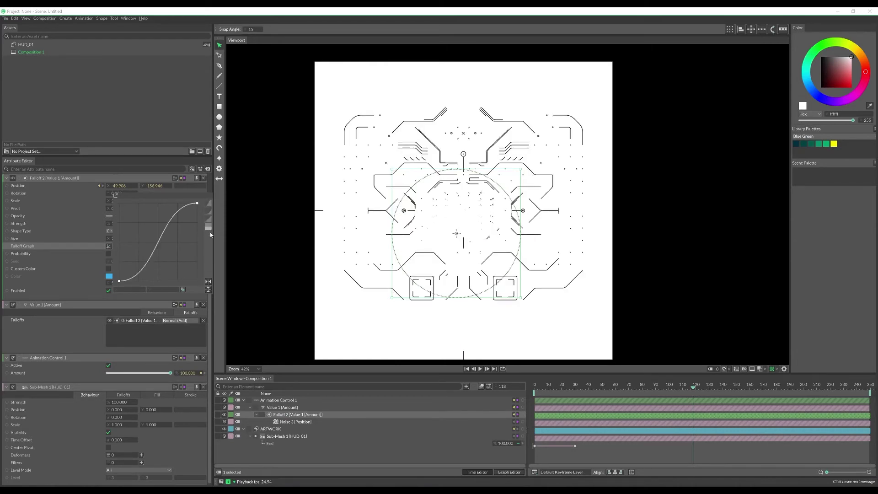
click(208, 281)
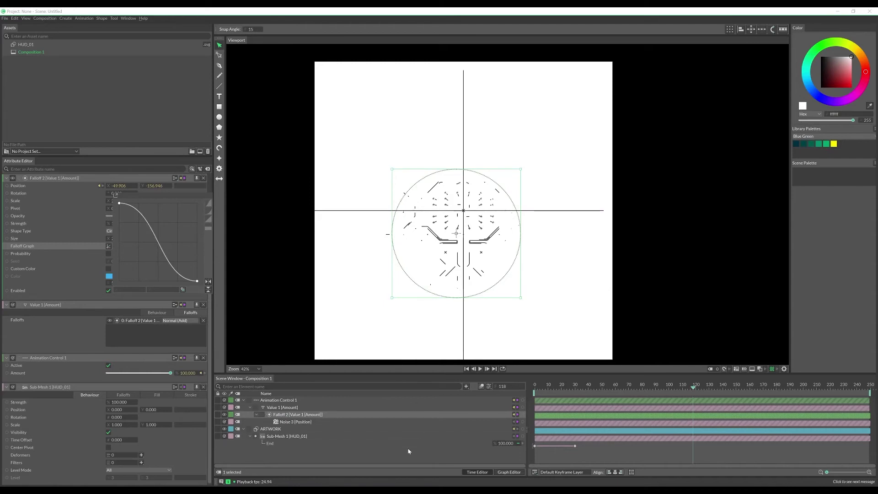
- Play back the animation to examine the strokes revealed inside the moving Falloff
click(415, 416)
click(480, 368)
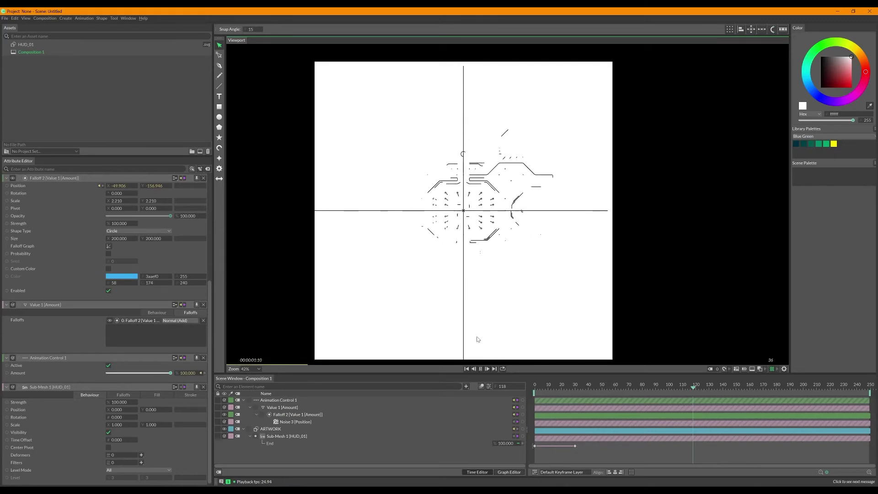
click(481, 369)
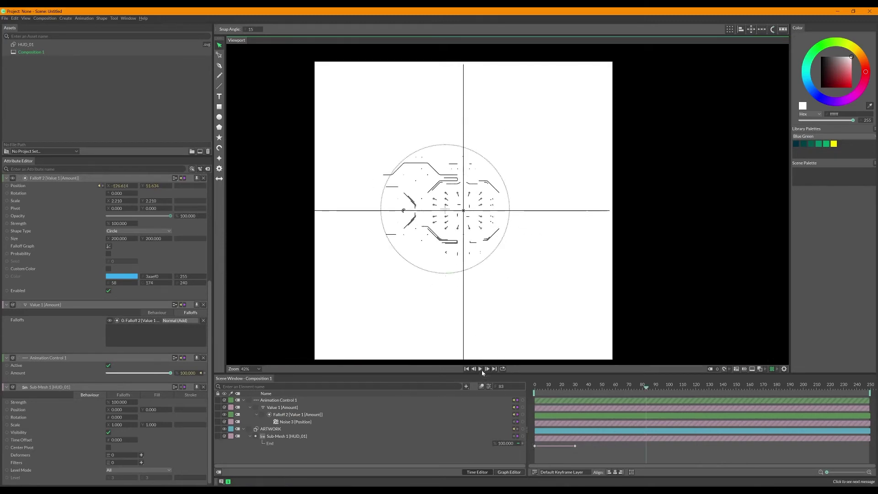
- Enable Looping on the Falloff's position Noise and play back the animation
click(297, 424)
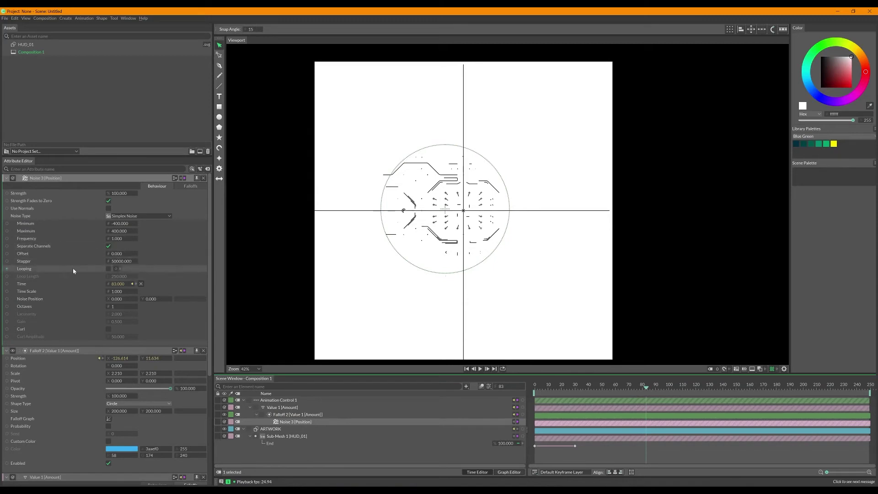
click(109, 269)
click(479, 368)
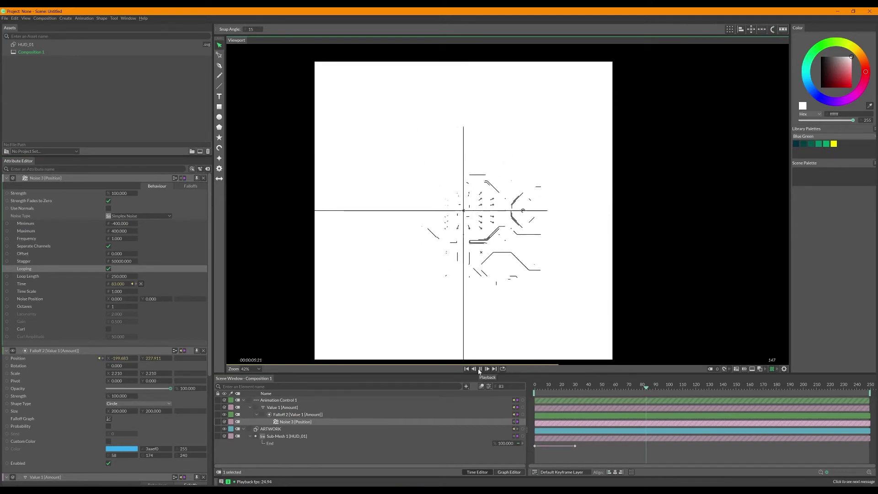
click(479, 369)
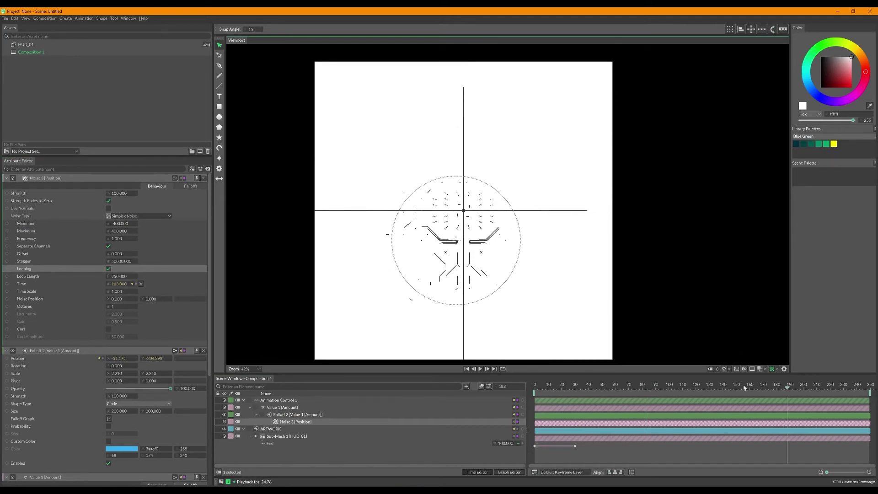
- Set the Noise's Loop Length to 50, shorten the playback range to end at frame 50, and play the loop
click(120, 276)
text(50)
key(Return)
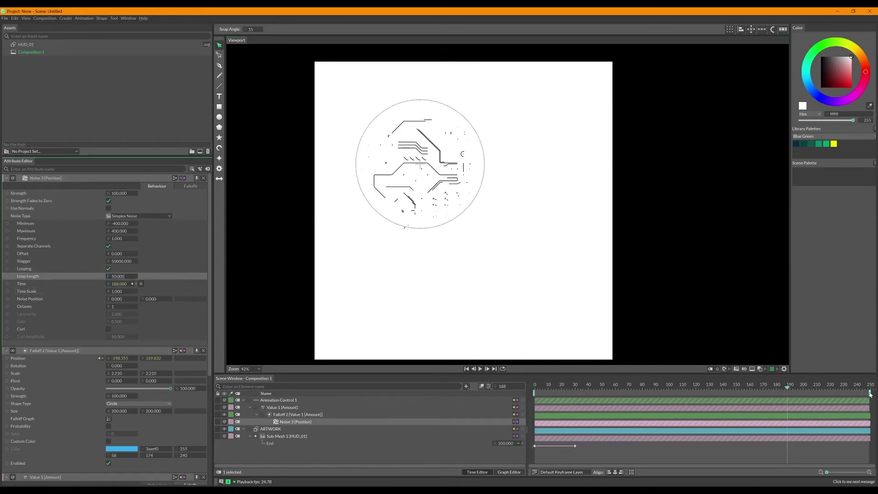
mouse_move(870, 394)
mouse_down()
mouse_move(591, 393)
mouse_move(600, 392)
mouse_up()
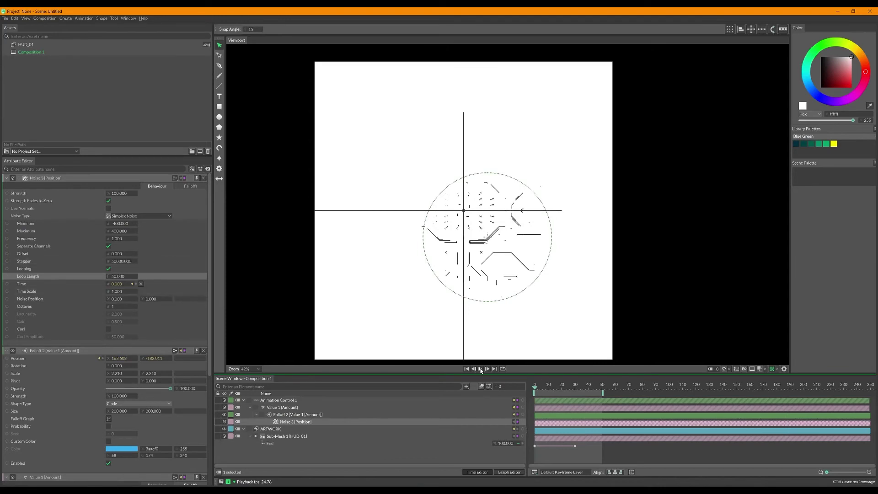
click(480, 369)
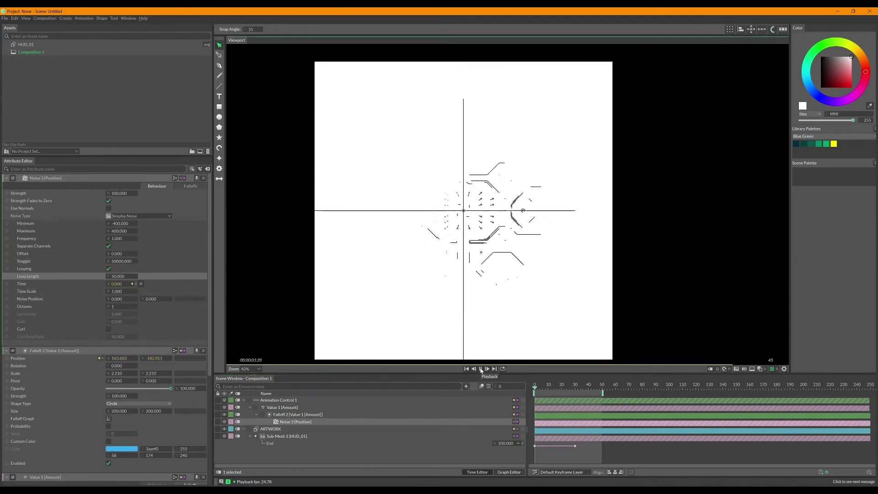
click(481, 368)
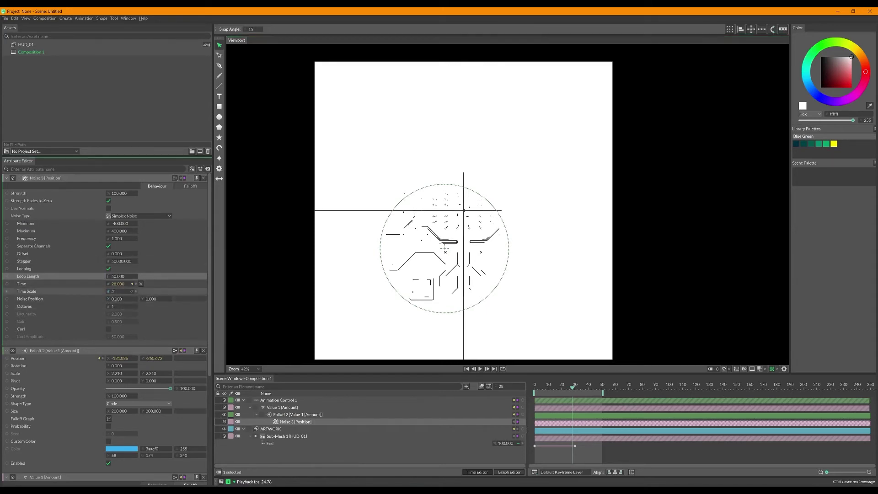
- Set the position Noise's Time Scale to 0.25 and play back the slower motion
text(5)
key(Return)
click(482, 369)
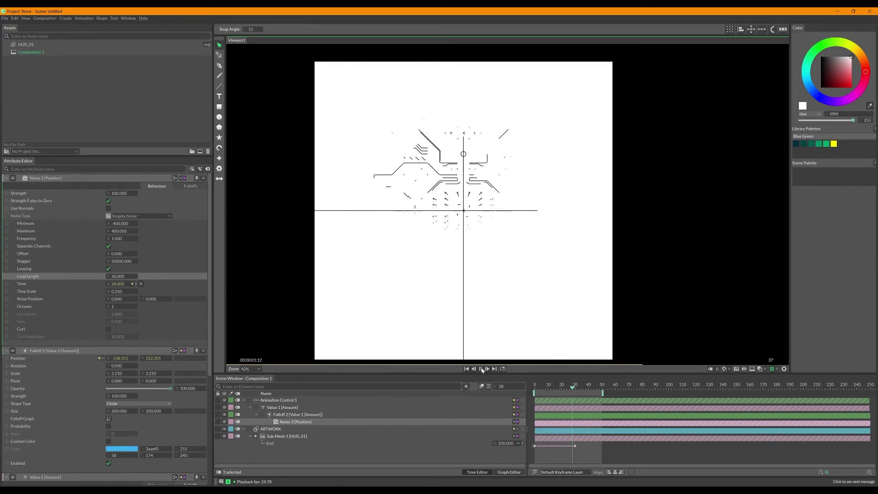
- Stop playback, delete the Animation Control with its behaviours, and remove both End keyframes from the HUD_01 Sub-Mesh
click(310, 401)
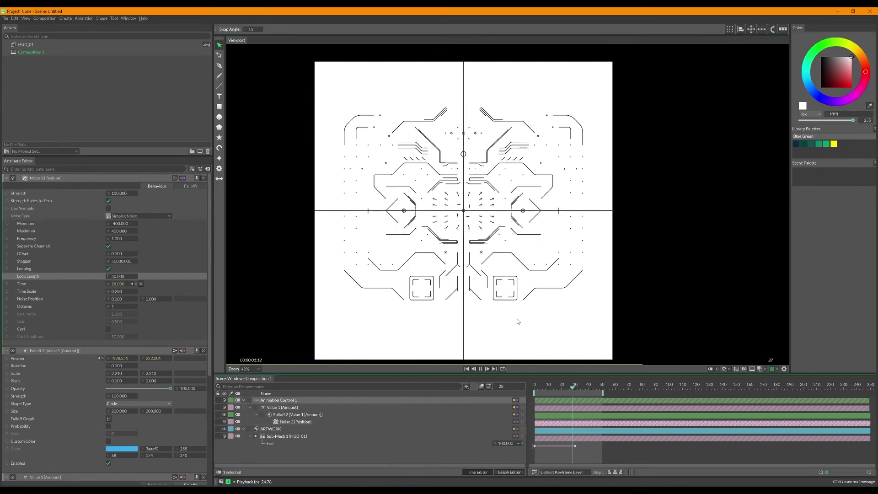
click(481, 369)
key(Delete)
click(320, 418)
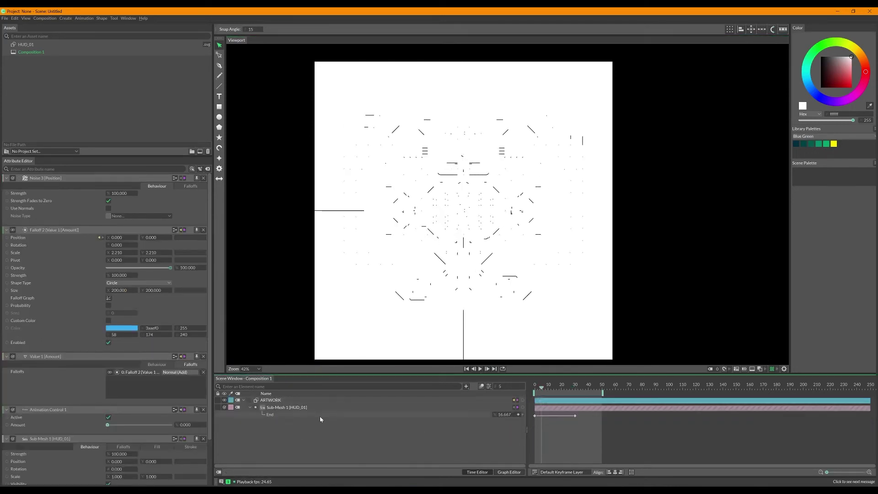
drag(600, 432, 533, 413)
key(Delete)
- Set both the Start and End of the HUD_01 Sub-Mesh's stroke trim to 50
click(296, 409)
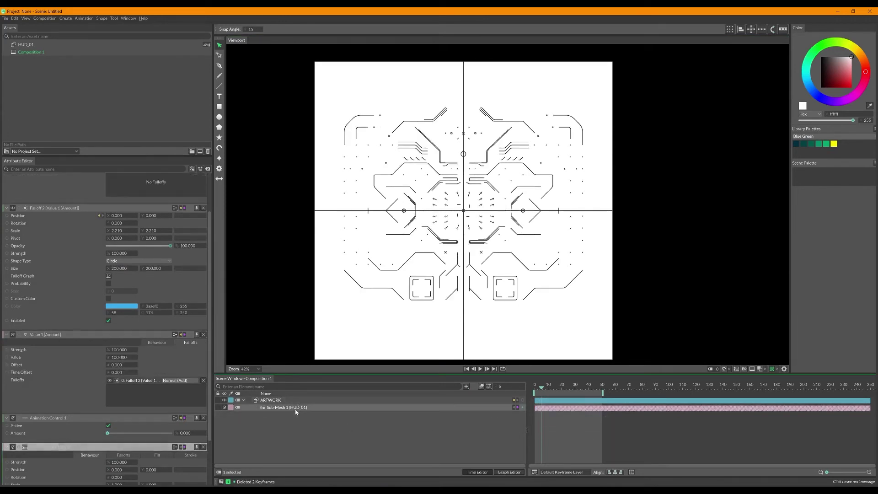
scroll(113, 332, down, 3)
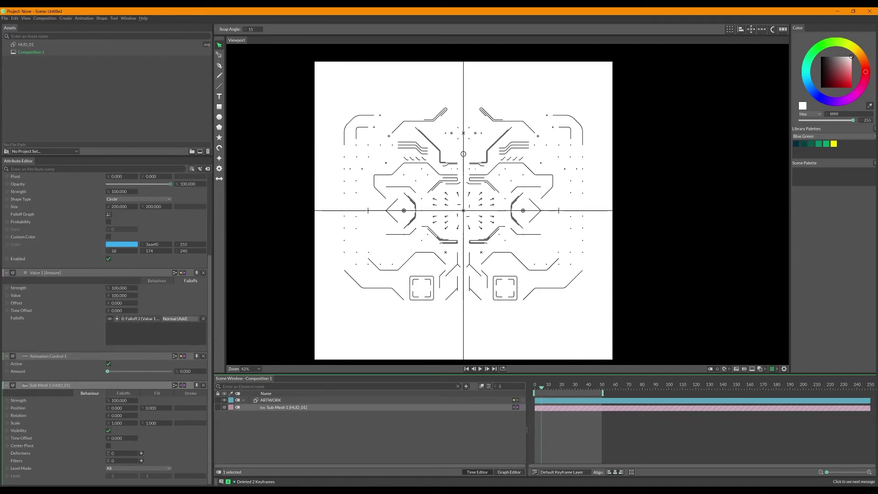
click(190, 394)
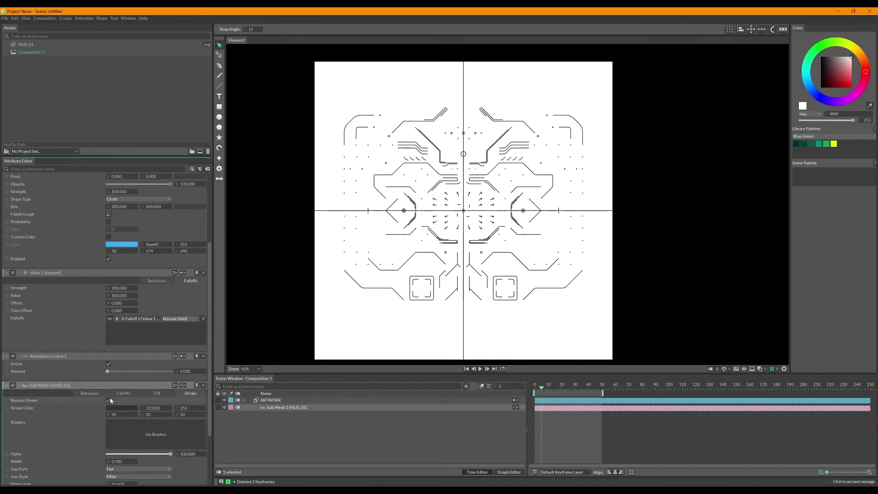
scroll(93, 411, down, 3)
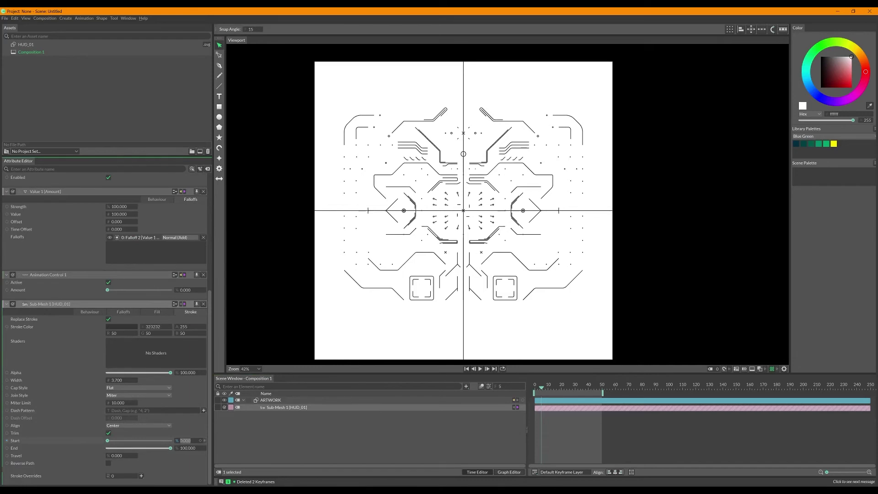
text(50)
key(Tab)
text(50)
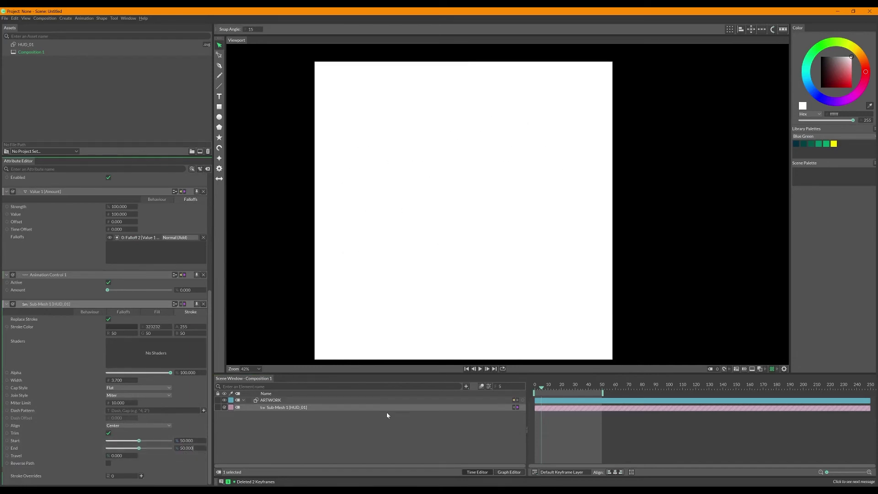
- Set keyframes for the stroke trim's Start and End at frame 0
click(534, 386)
click(201, 440)
click(201, 447)
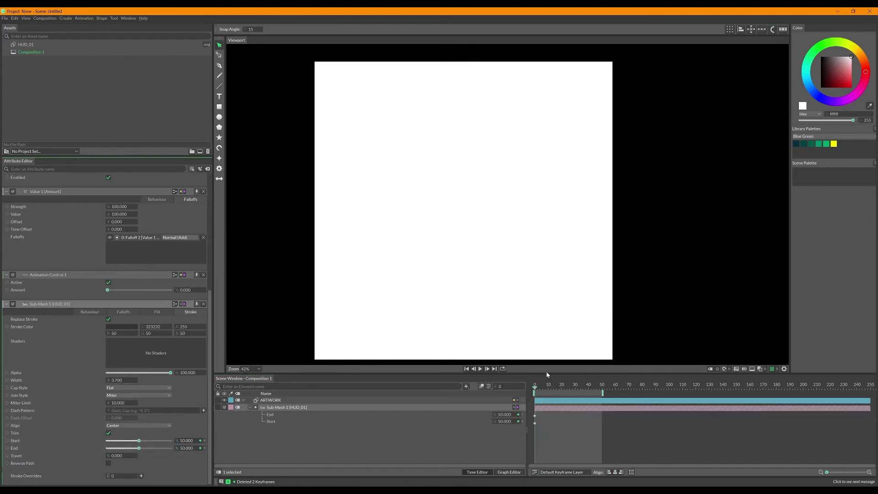
- At frame 30, animate the trim's Start to 0 and End to 100, and extend the playback range to frame 100
drag(544, 388, 577, 392)
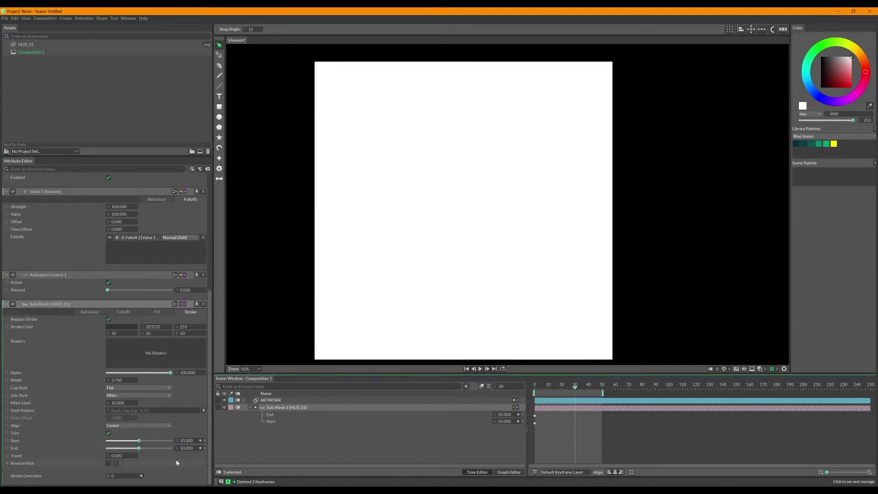
double_click(186, 440)
text(0)
key(Return)
double_click(186, 448)
text(100)
key(Return)
click(309, 446)
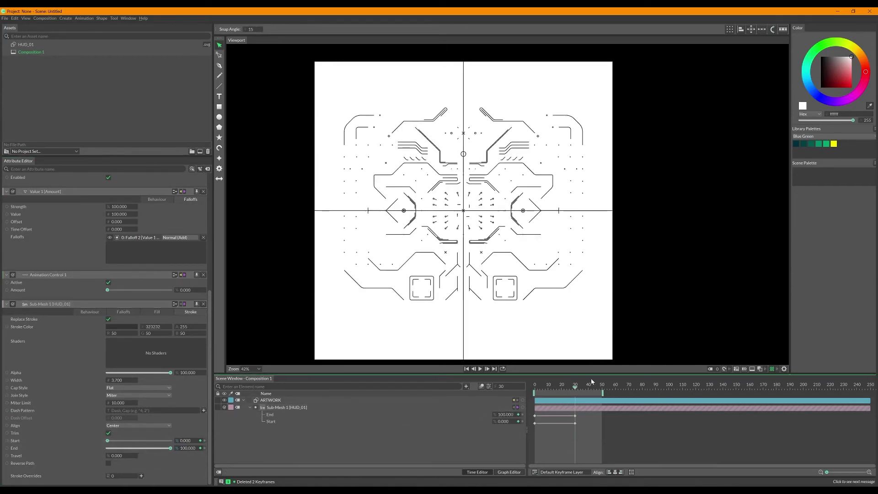
mouse_move(602, 391)
mouse_down()
mouse_move(736, 392)
mouse_move(530, 384)
mouse_move(591, 389)
mouse_up()
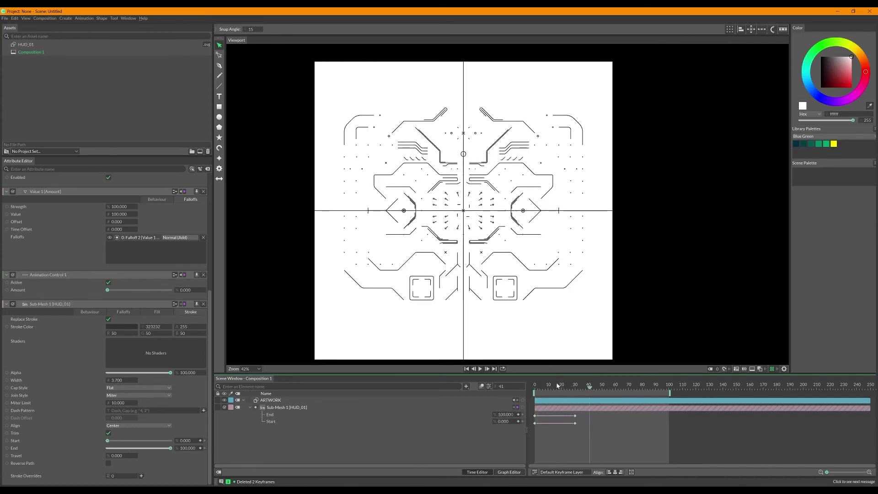
drag(562, 388, 586, 393)
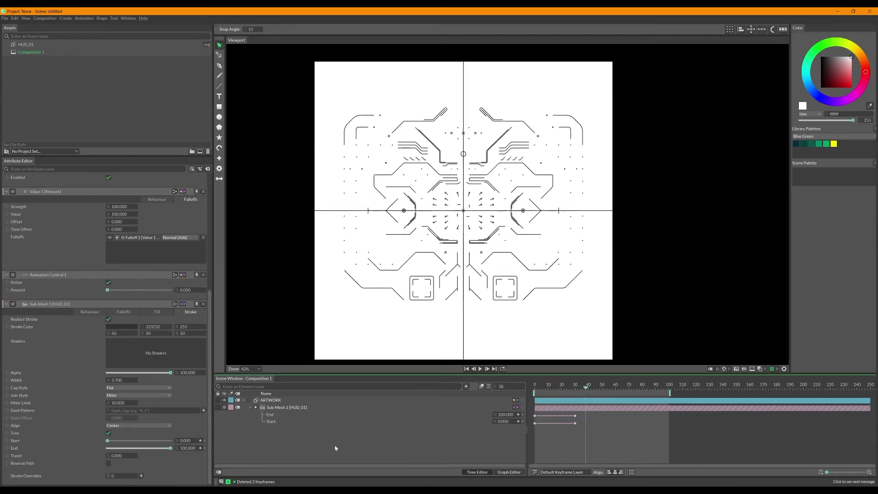
- Clear the leftover elements from the Attribute Editor and load only the HUD_01 Sub-Mesh's behaviour attributes
click(294, 408)
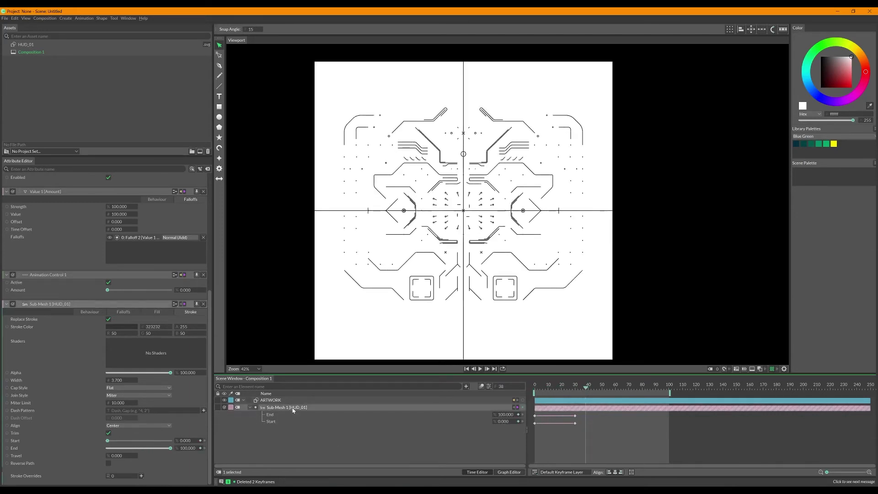
click(96, 313)
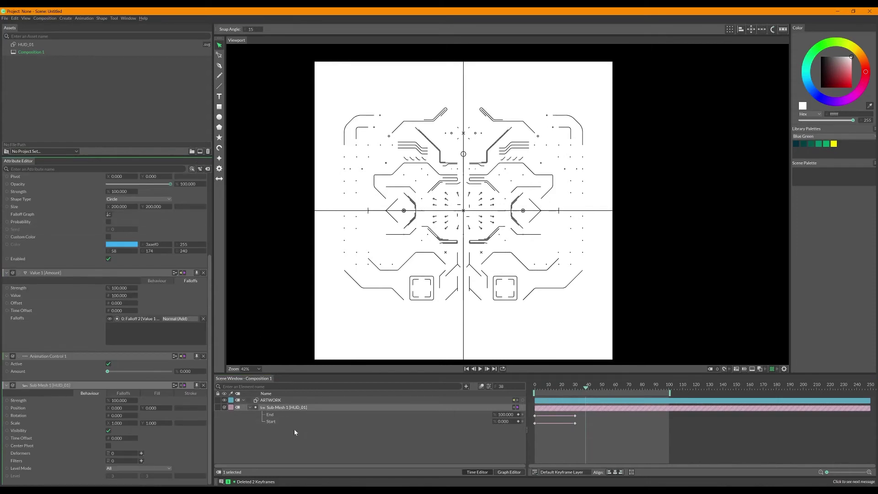
click(295, 432)
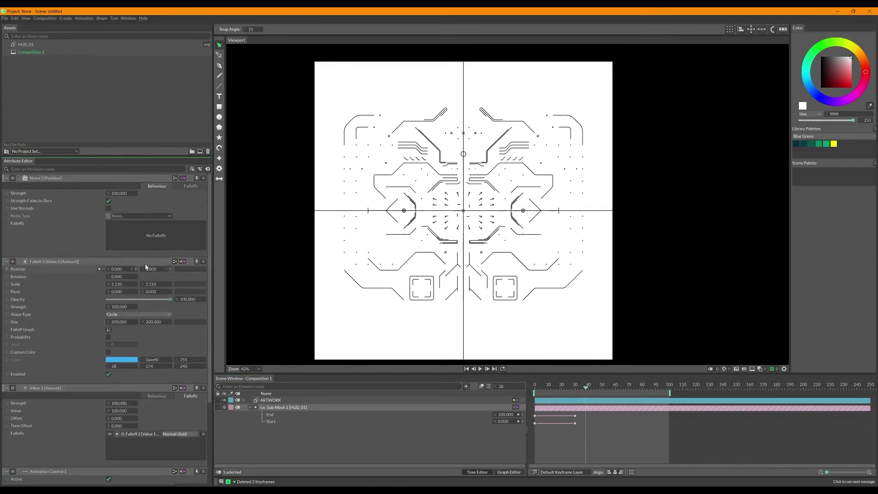
click(204, 179)
click(301, 407)
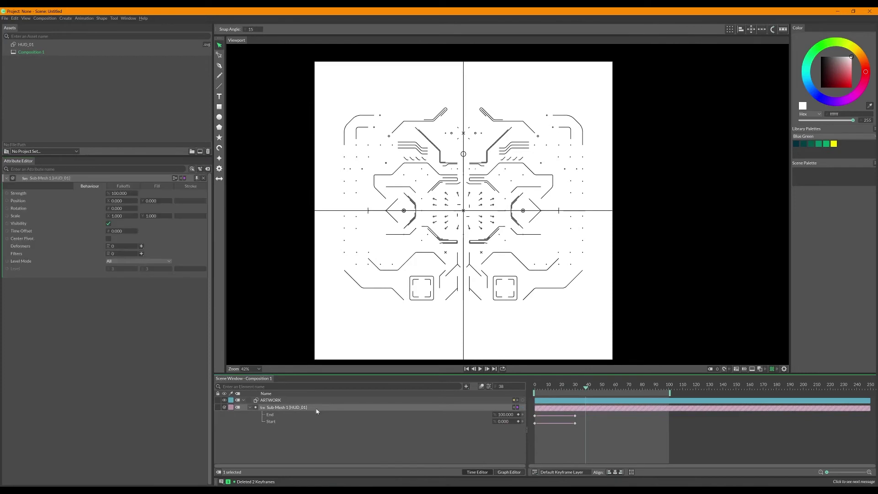
- Add a Random behaviour to the HUD_01 Sub-Mesh's Time Offset and select it
right_click(25, 234)
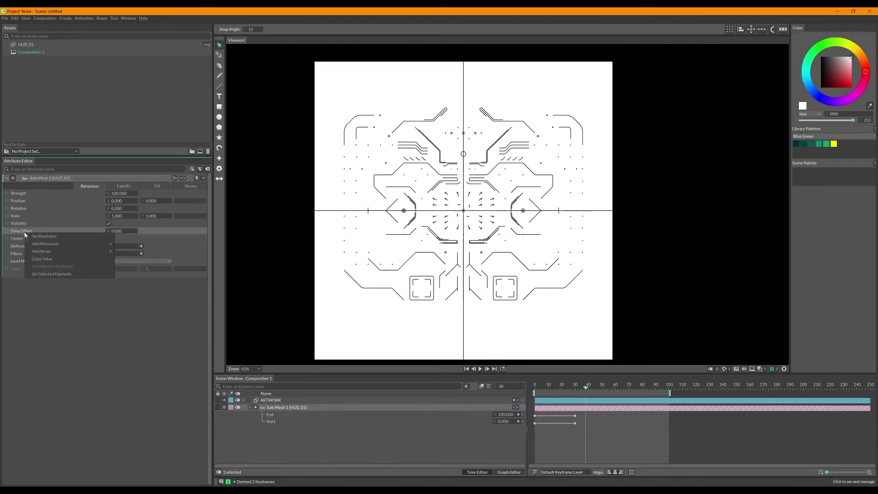
click(283, 408)
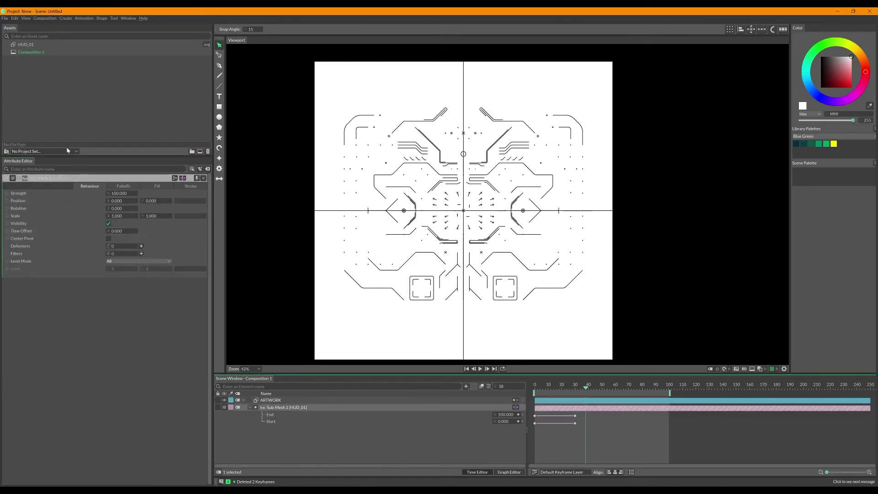
right_click(24, 231)
mouse_move(50, 240)
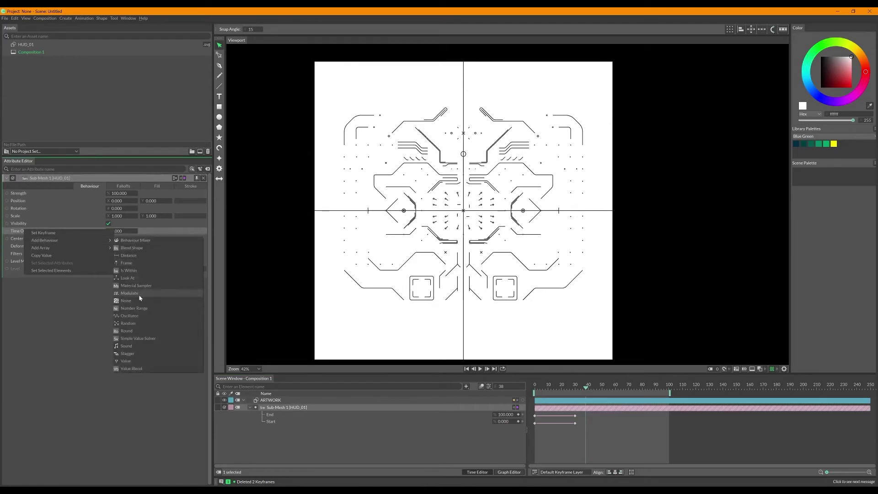
click(133, 323)
click(305, 430)
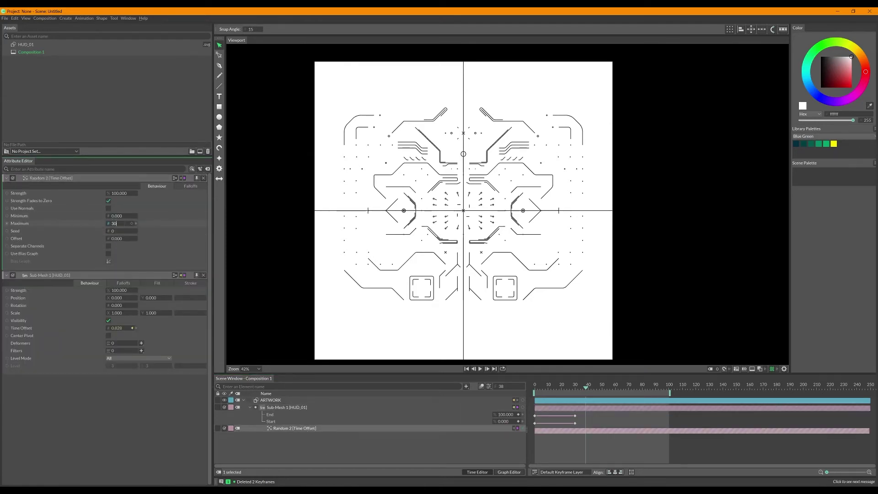
- Set the Time Offset Random's Maximum to 30 and its Offset to -30
text(-30)
key(Return)
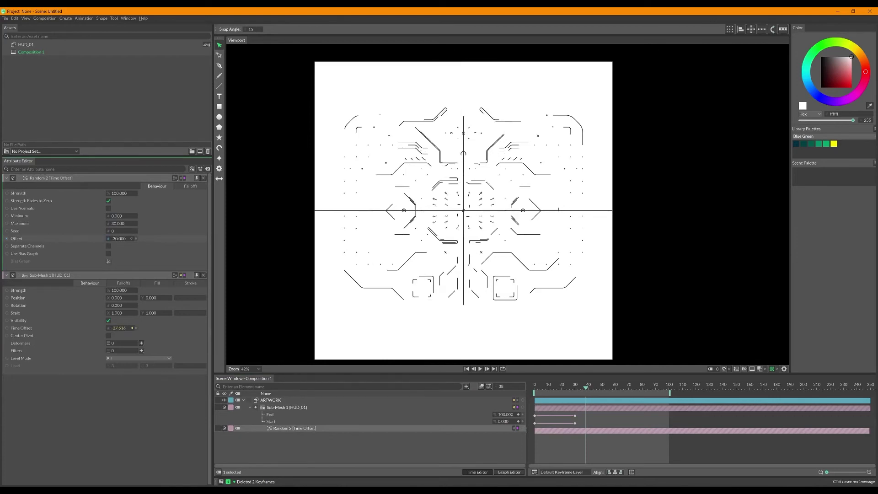
mouse_move(586, 387)
mouse_down()
mouse_move(641, 388)
mouse_move(585, 388)
mouse_up()
- Give the trim's Start and End keyframes Bezier easing in the Graph Editor, extending their handles to frame 15
click(509, 472)
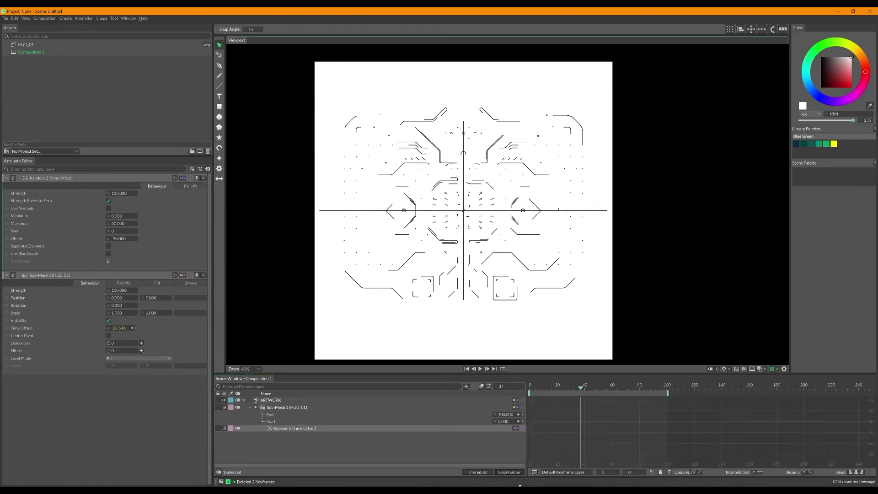
click(282, 415)
shift+click(284, 421)
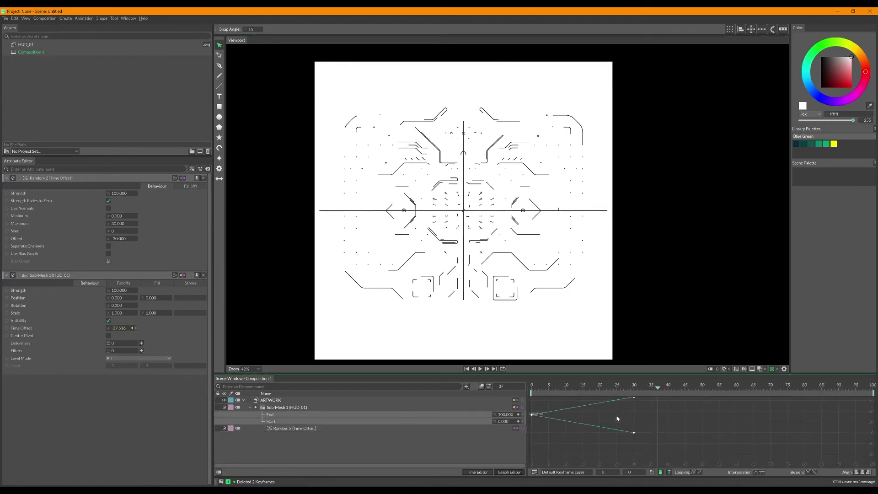
ctrl+click(284, 420)
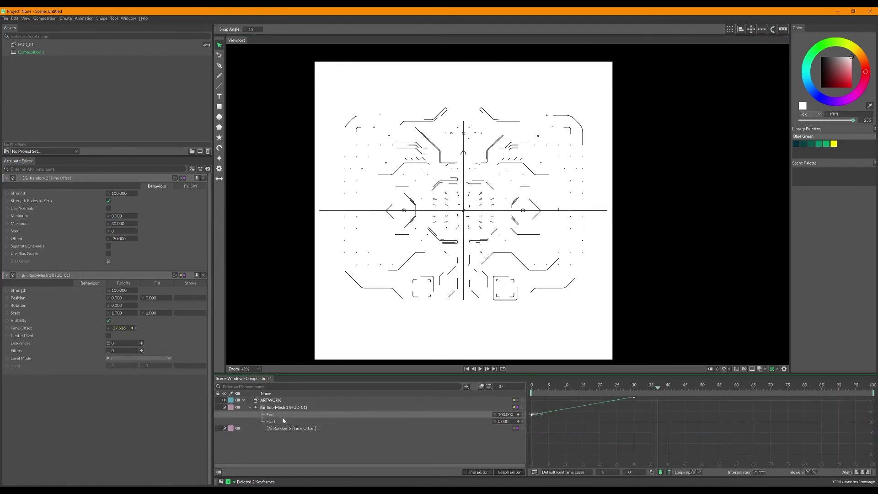
ctrl+click(283, 423)
drag(644, 438, 528, 381)
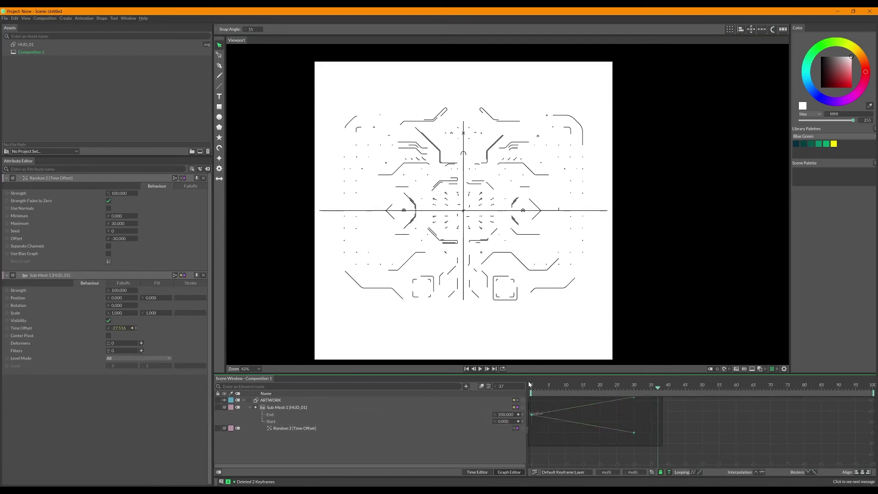
key(f)
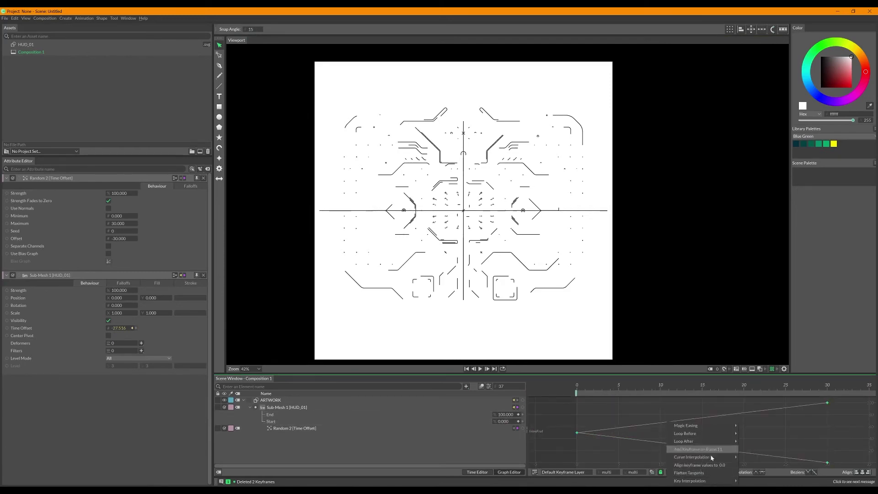
mouse_move(699, 457)
click(755, 459)
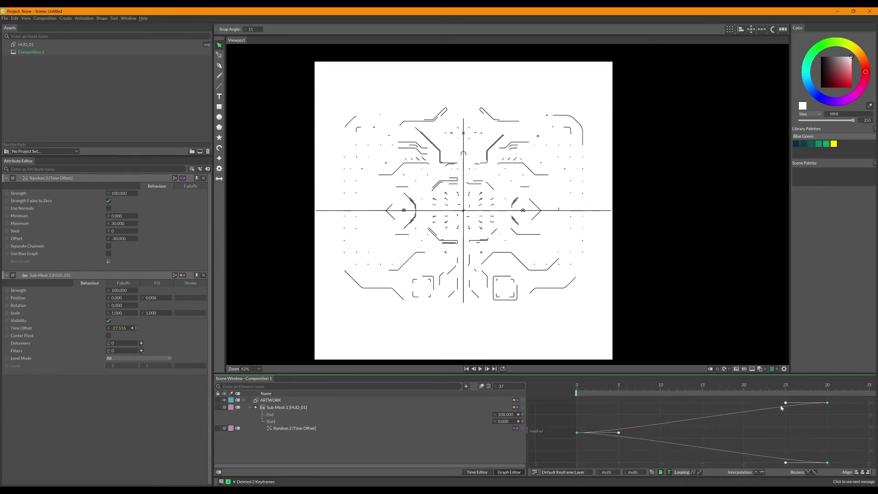
drag(786, 402, 702, 405)
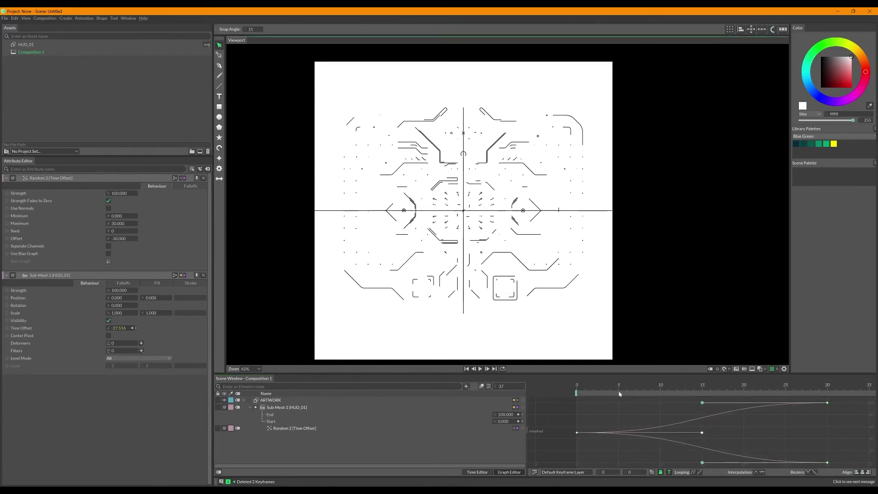
- Return to the Time Editor and play the staggered stroke animation from frame 0
click(471, 473)
click(480, 369)
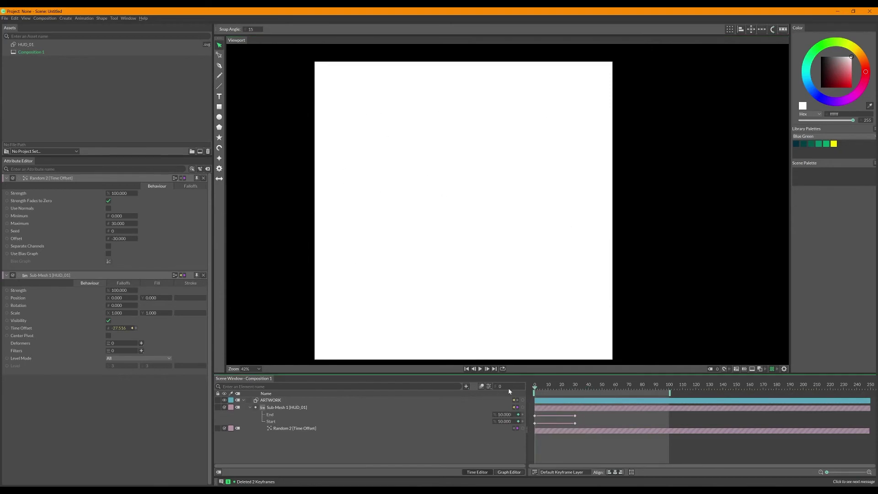
click(480, 369)
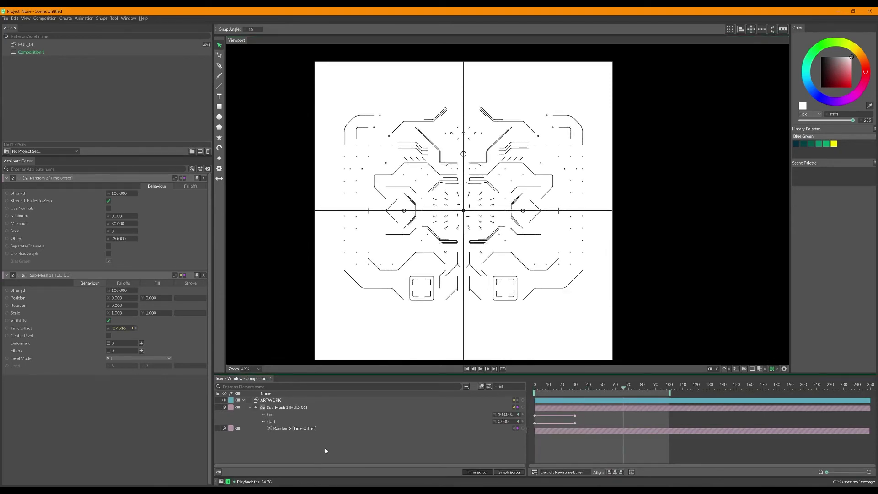
- Select the HUD_01 Sub-Mesh inside ARTWORK and add a Length Context
click(244, 400)
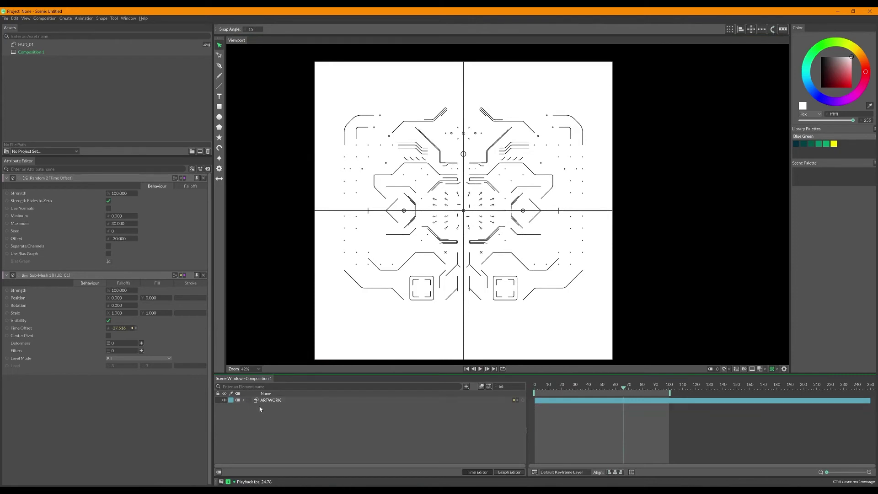
click(245, 400)
click(283, 407)
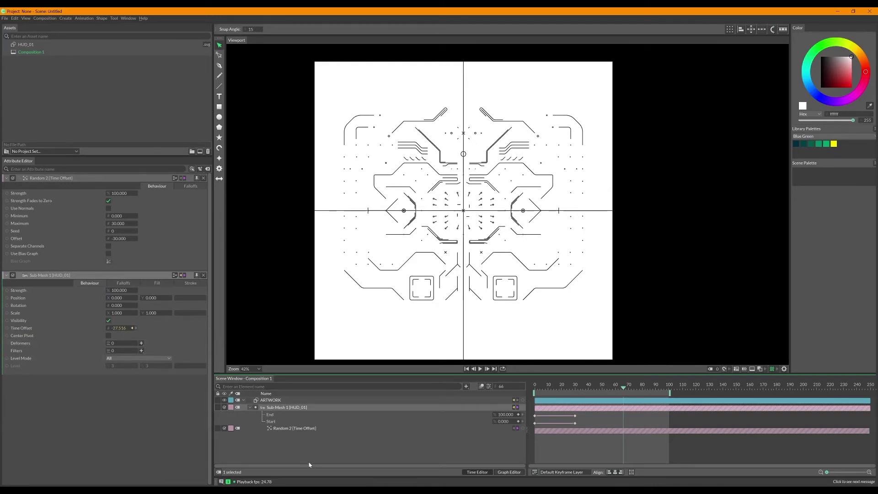
key(Tab)
text(len)
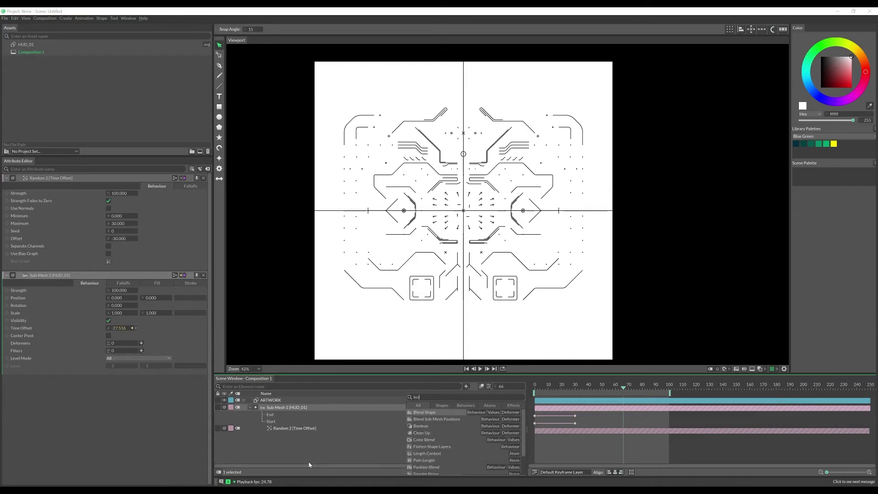
text(gh)
key(Return)
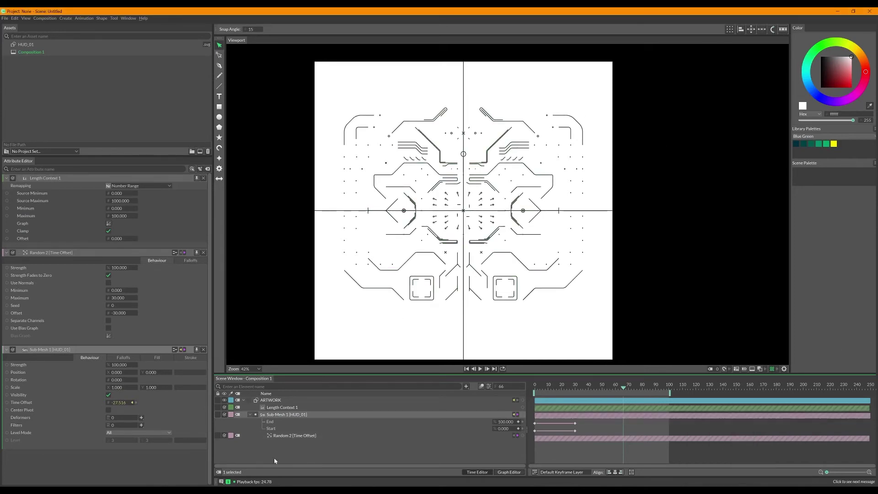
click(445, 444)
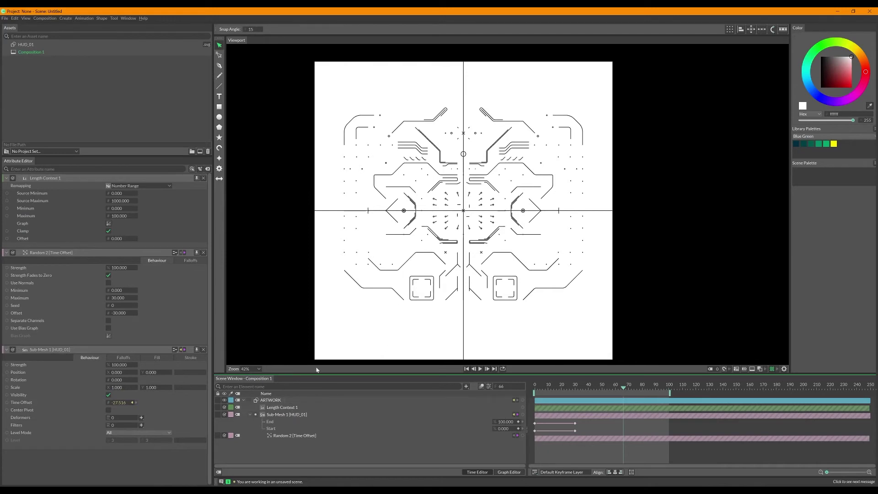
- Keep the Length Context's Number Range remapping and connect it to the HUD_01 Sub-Mesh's stroke Width
click(299, 409)
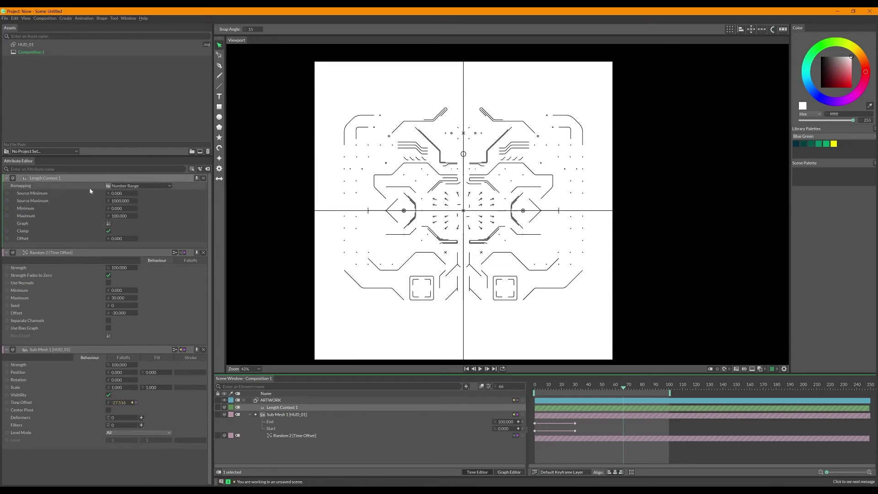
click(147, 189)
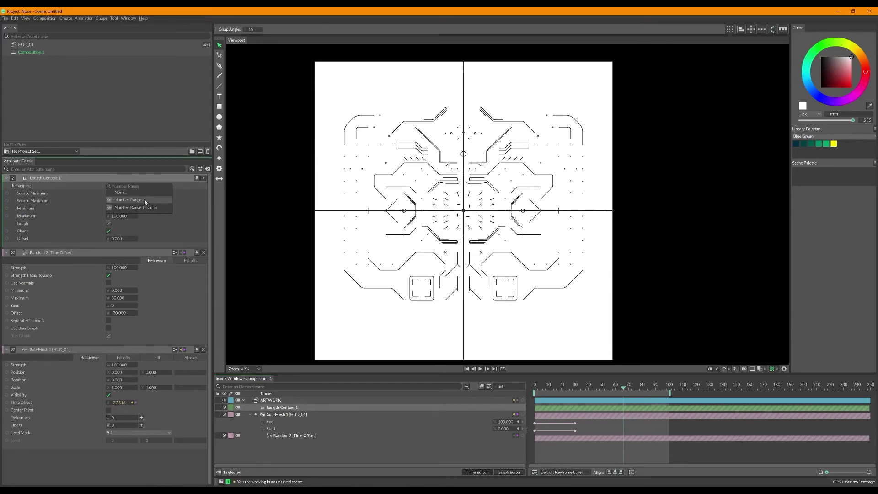
click(180, 210)
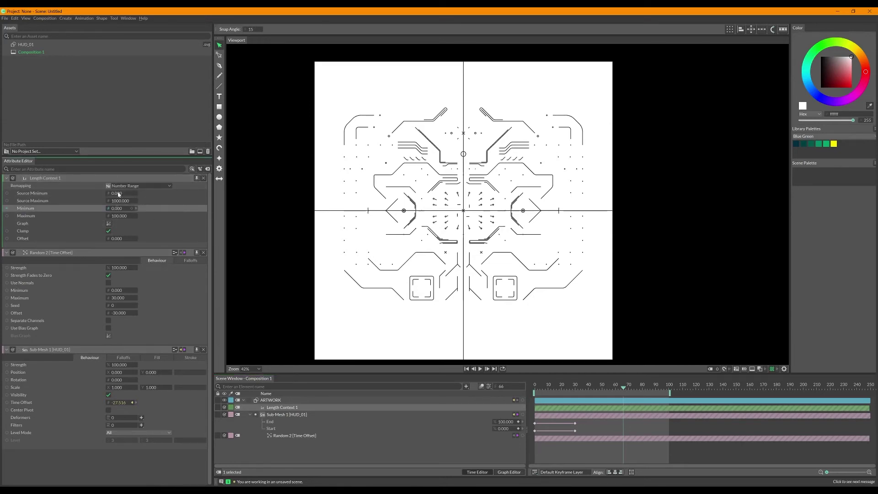
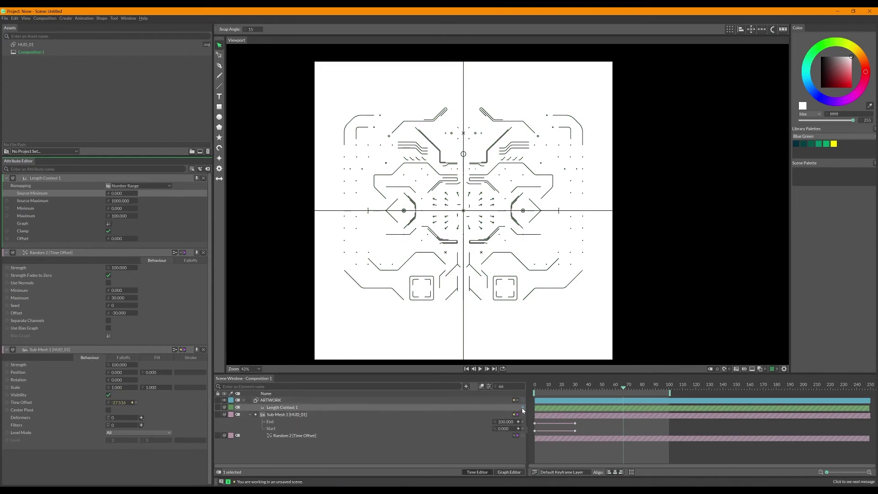
drag(522, 407, 286, 415)
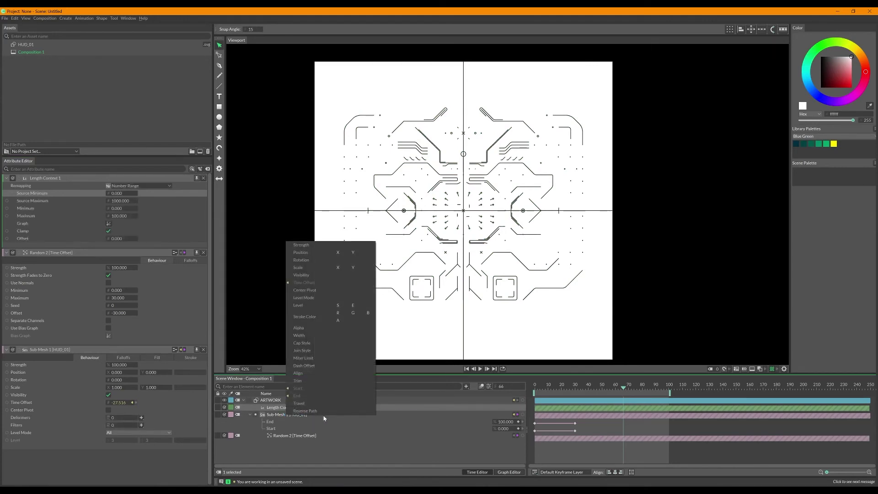
click(304, 336)
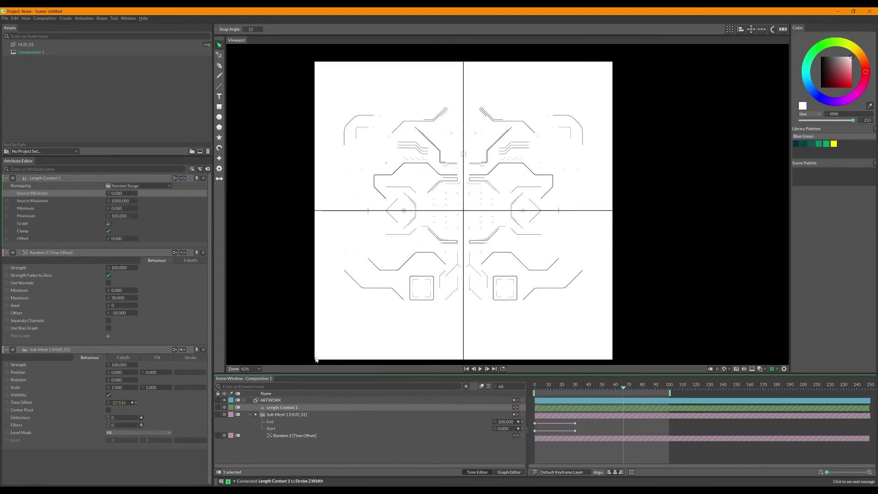
click(295, 447)
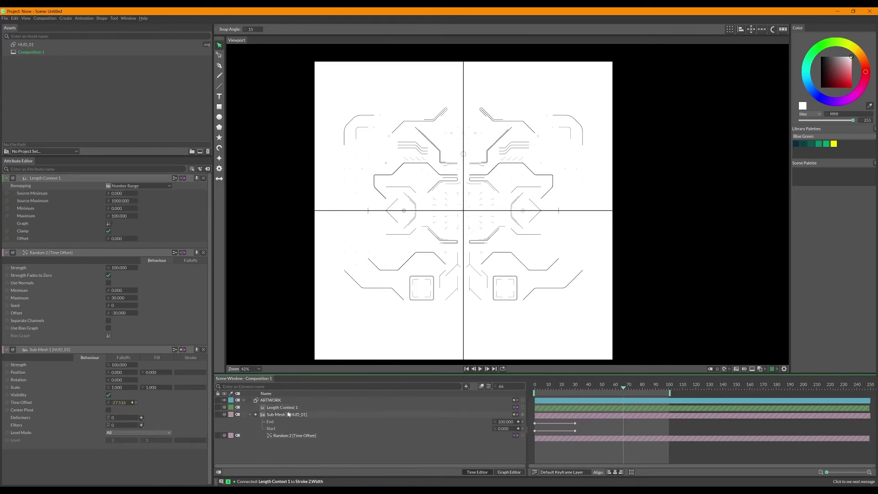
- Set the Length Context's Source Maximum to 100
click(282, 408)
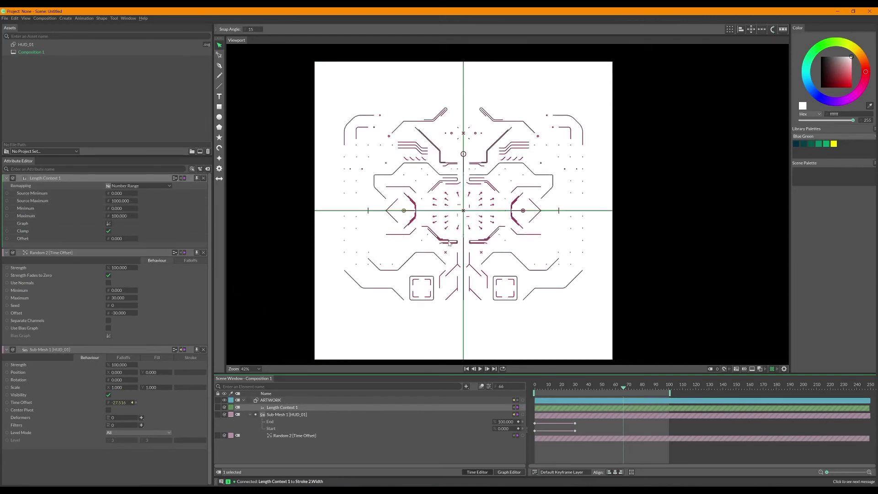
drag(121, 204, 41, 205)
click(110, 204)
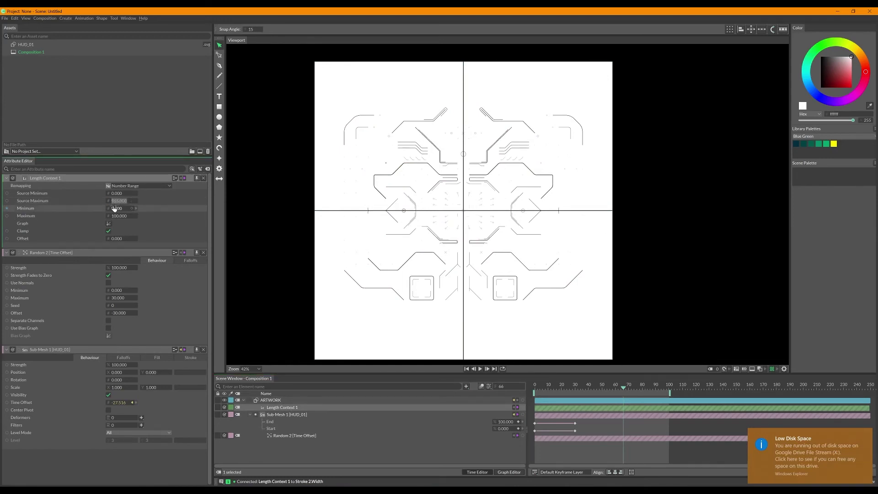
text(100)
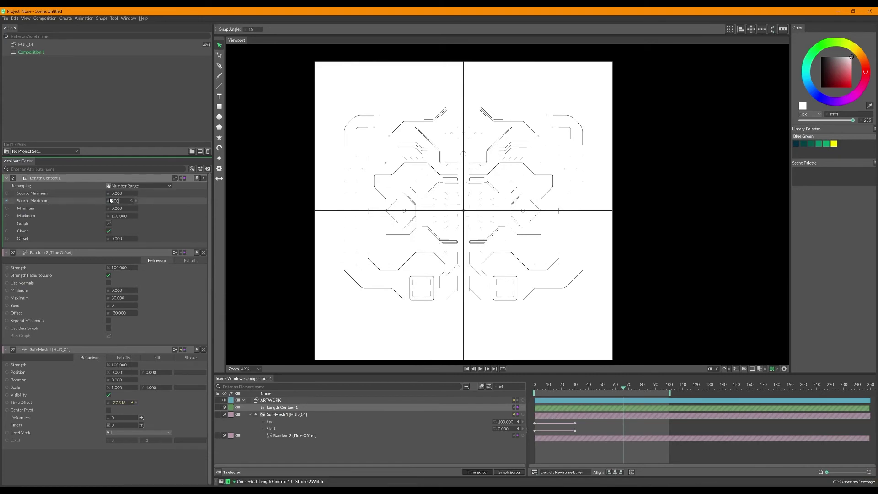
key(Return)
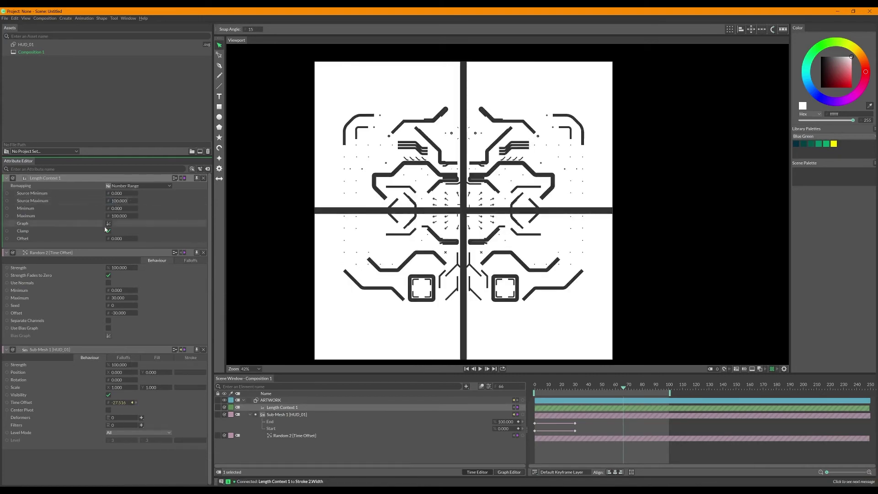
- Raise the Length Context's Source Maximum to 500 to thin the strokes
click(120, 200)
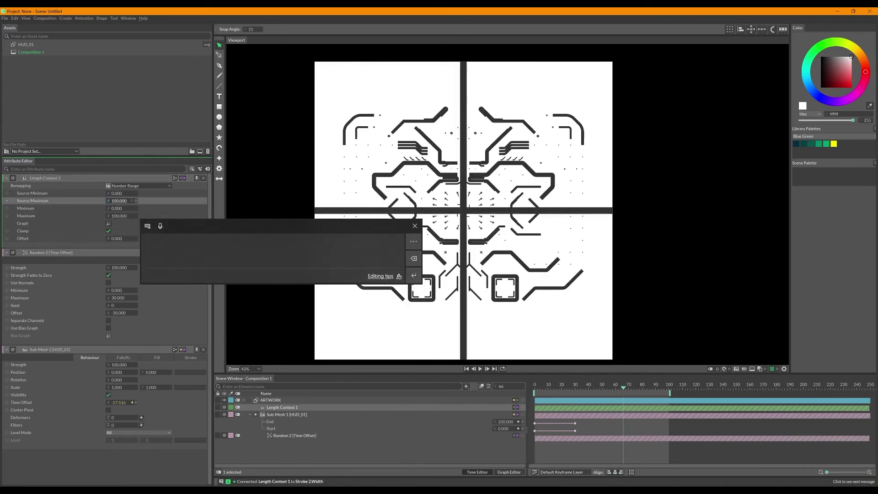
drag(119, 201, 291, 206)
drag(120, 203, 296, 204)
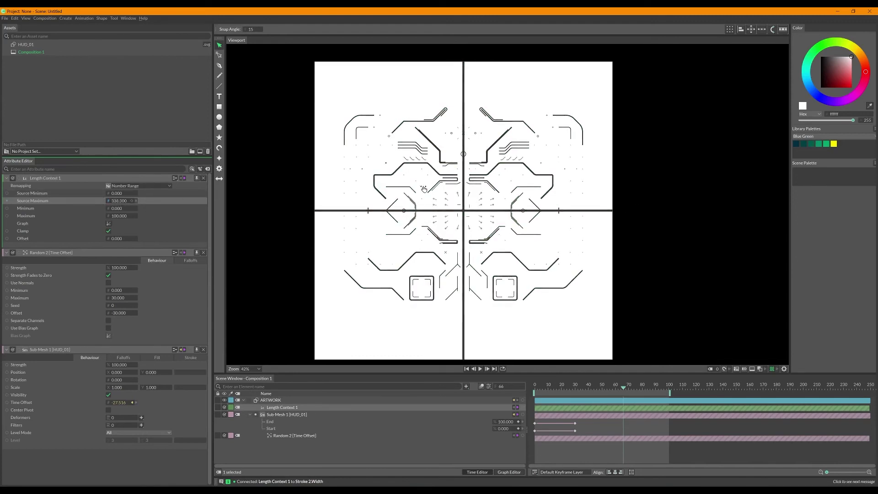
drag(120, 202, 202, 203)
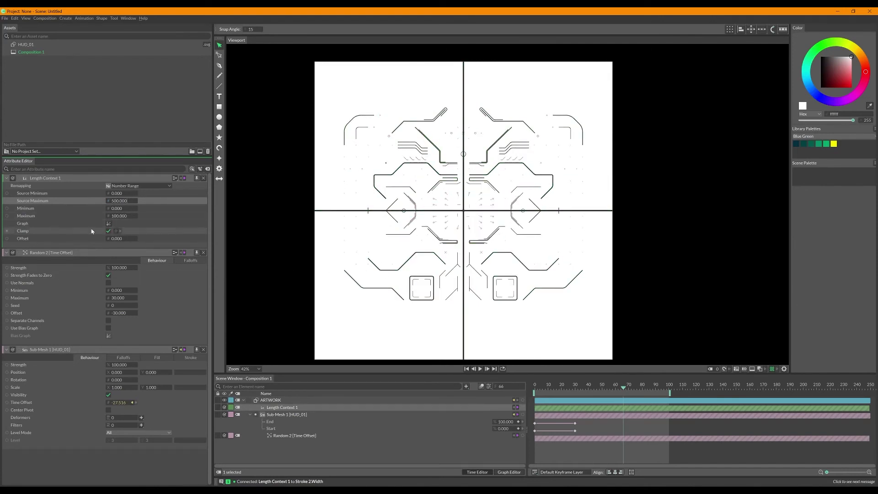
- Bring the Length Context's Source Maximum down to 100 and set its Maximum to 2
click(67, 215)
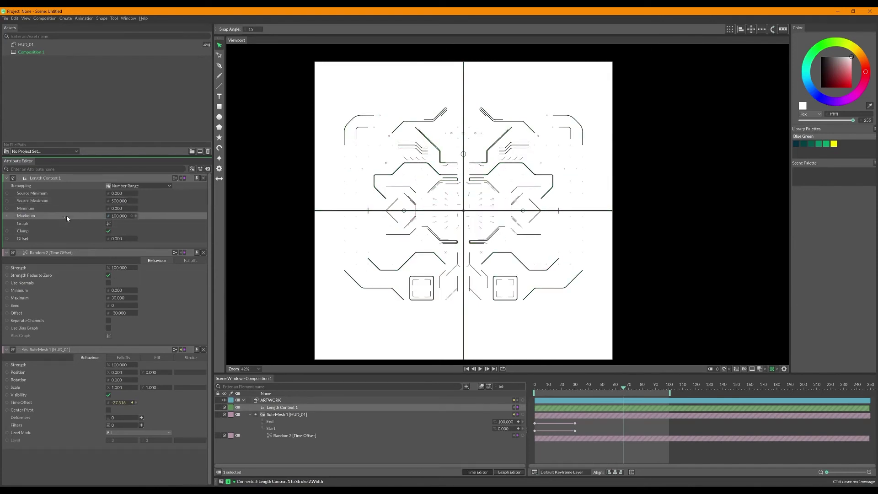
click(120, 201)
text(100)
key(Return)
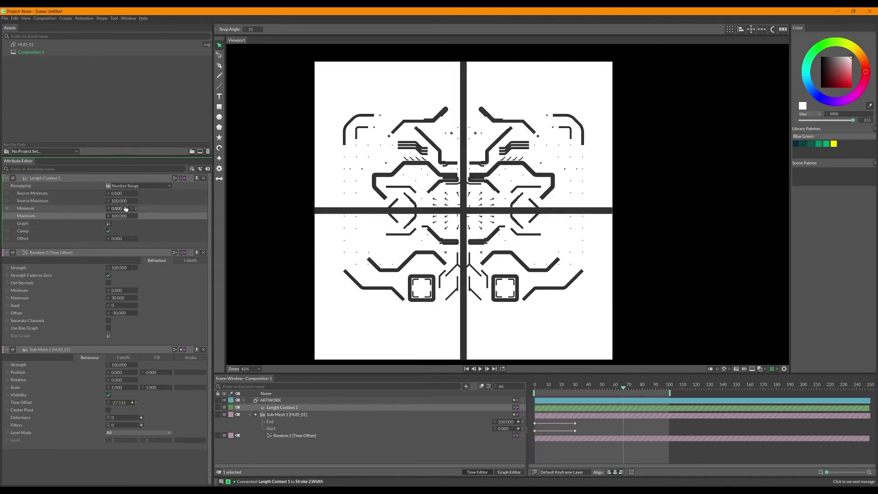
click(119, 215)
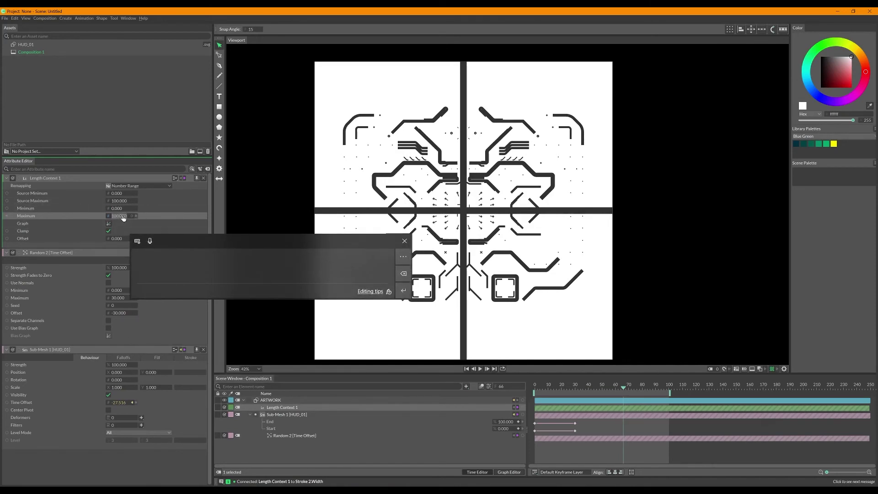
text(2)
key(Return)
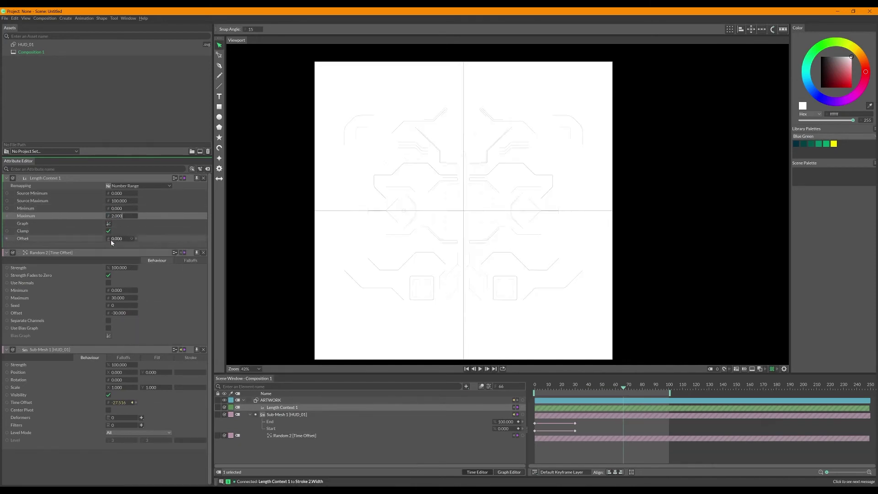
- Try Source Maximum values of 250, 100 and 50 on the Length Context
click(121, 201)
text(250)
key(Return)
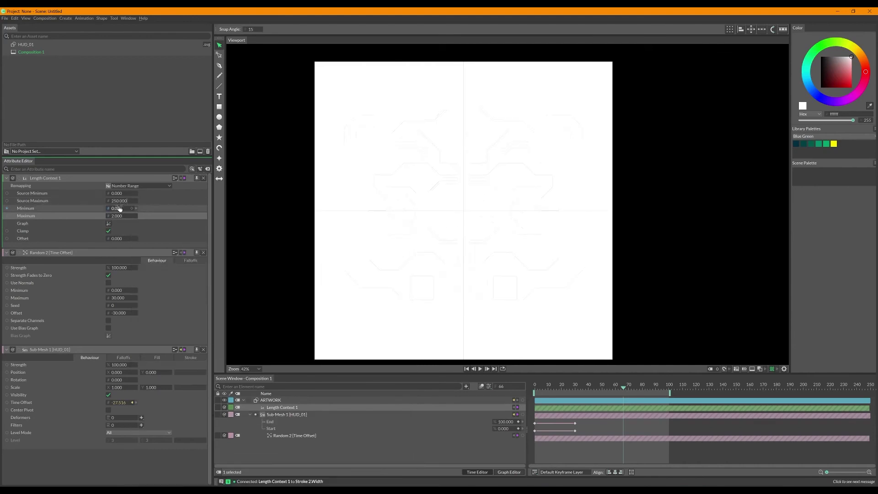
click(123, 201)
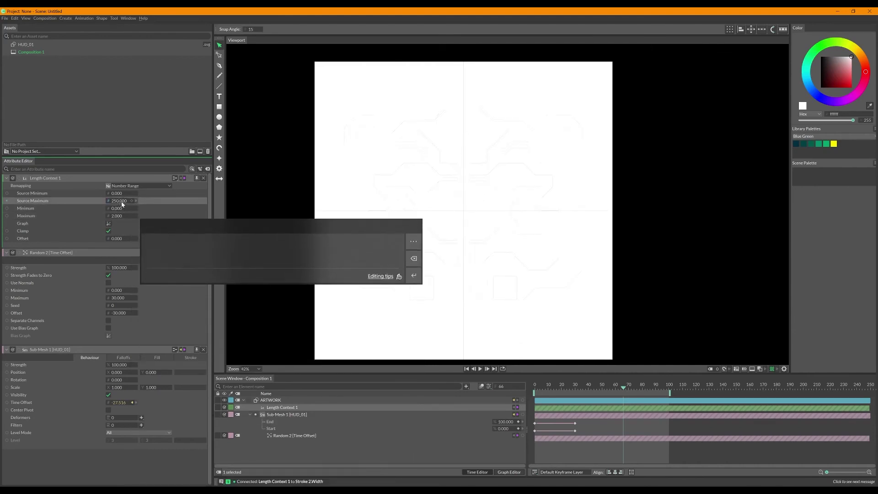
key(Escape)
click(120, 201)
text(100)
key(Return)
mouse_move(122, 204)
mouse_down()
mouse_move(104, 202)
mouse_move(123, 203)
mouse_up()
click(124, 203)
text(50)
key(Return)
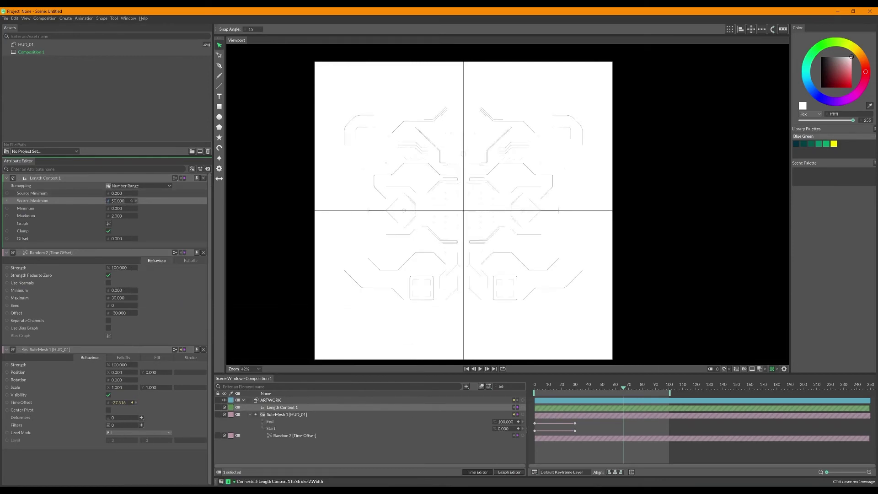
- Set the Length Context's Source Maximum to 20 and Maximum to 5, and scrub through the animation
click(119, 201)
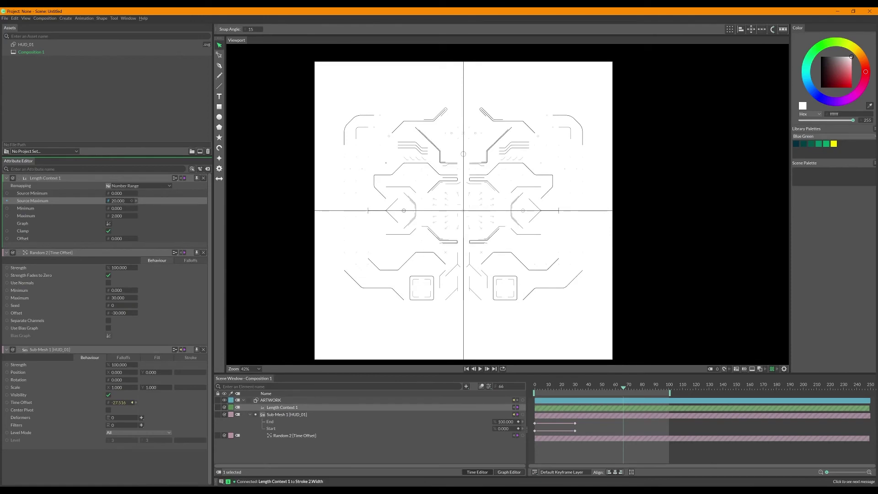
click(124, 216)
text(50)
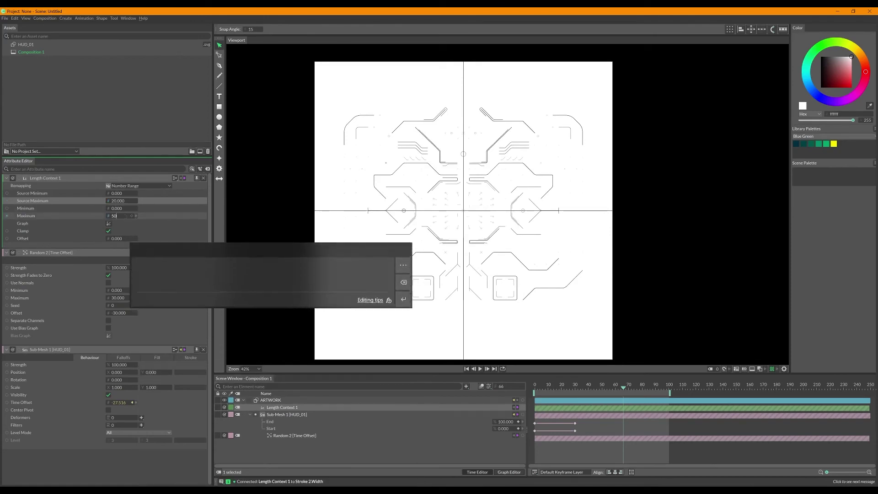
key(BackSpace)
key(Return)
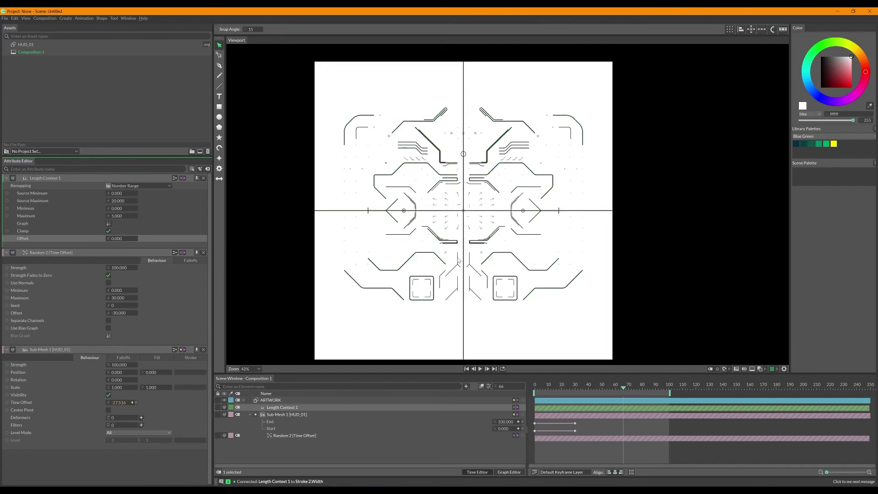
drag(576, 393, 625, 387)
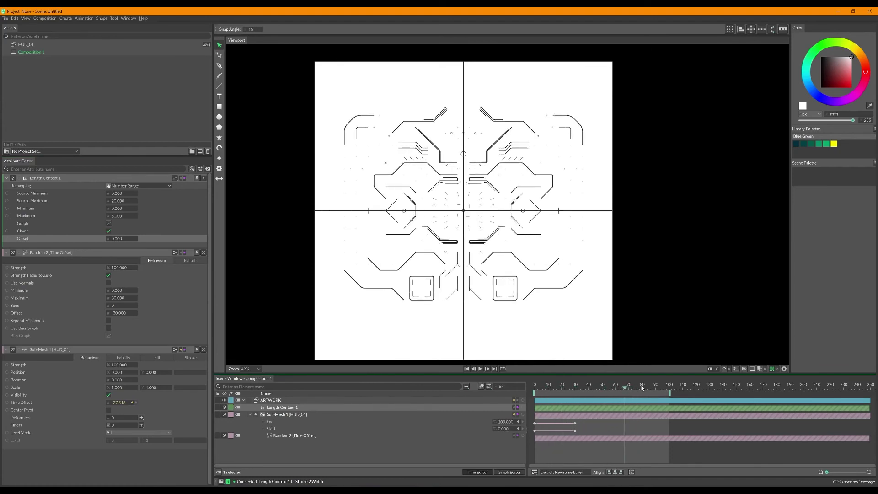
- Reshape the Length Context's remapping graph into a central peak that falls to zero at both ends
click(108, 225)
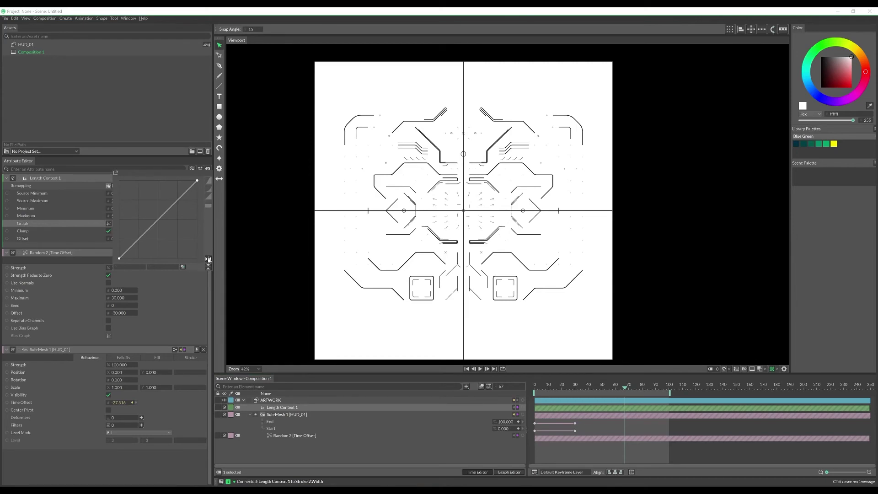
click(208, 260)
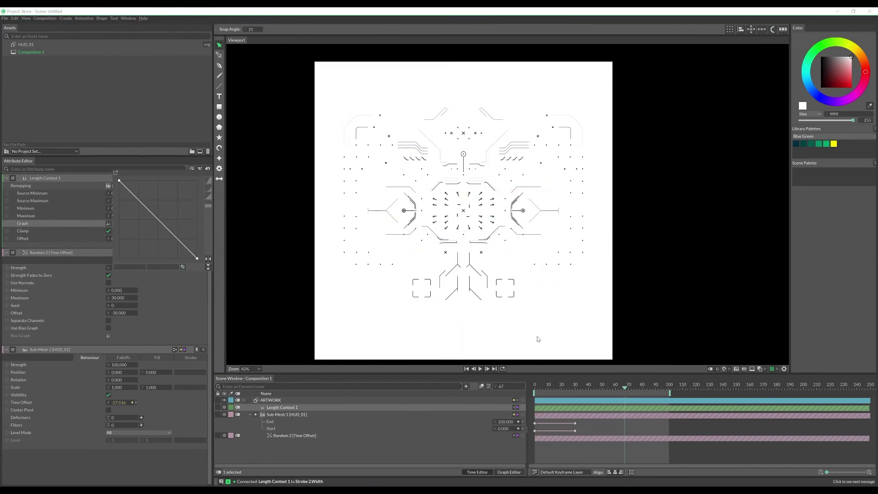
right_click(159, 221)
click(169, 224)
drag(160, 220, 97, 270)
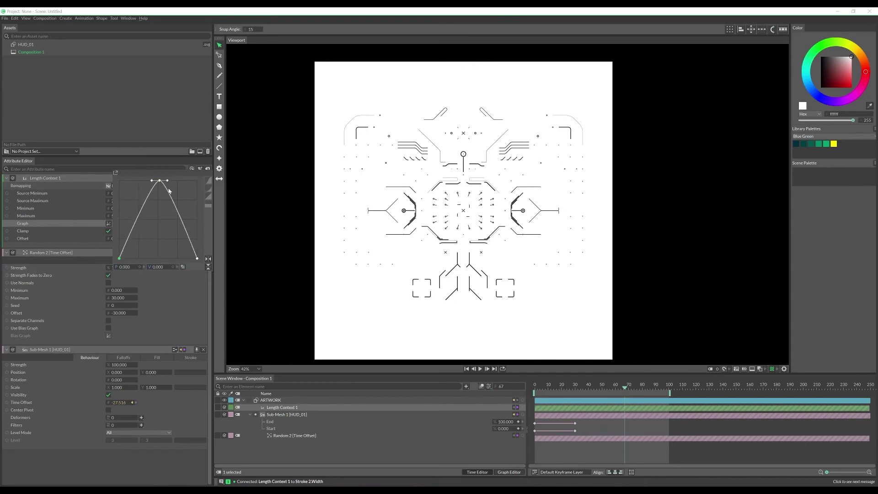
- Set the Length Context's Maximum to 3, keeping Source Maximum at 20, and scrub to frame 101
click(118, 201)
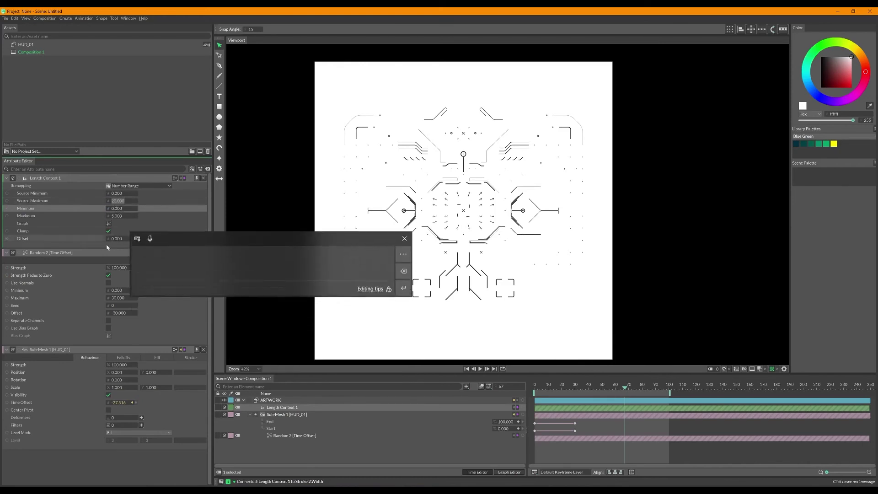
drag(118, 216, 110, 216)
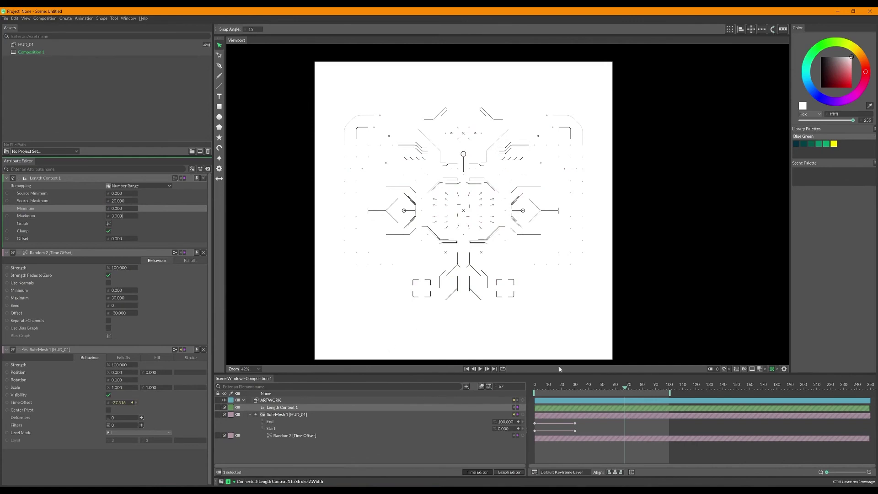
mouse_move(563, 390)
mouse_down()
mouse_move(527, 394)
mouse_move(670, 392)
mouse_up()
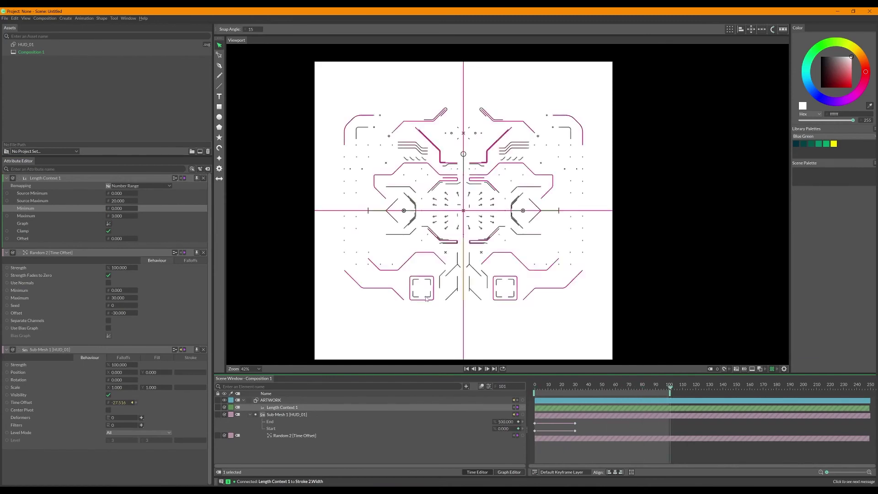
- Change the composition's background colour to black
click(495, 387)
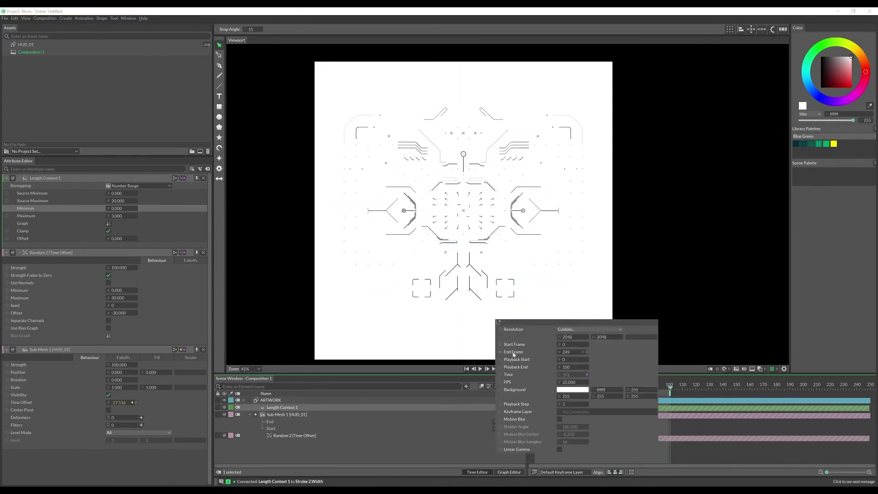
click(572, 389)
drag(582, 335, 577, 346)
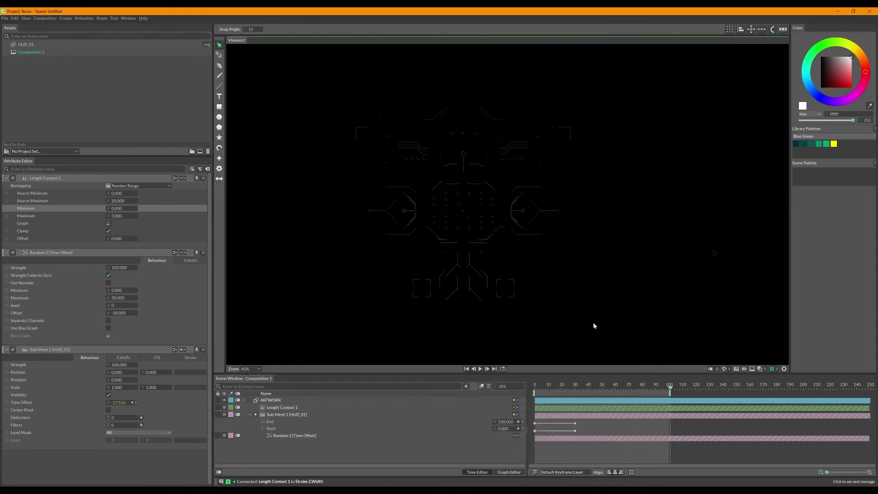
- Duplicate the Length Context inside the ARTWORK group
click(285, 399)
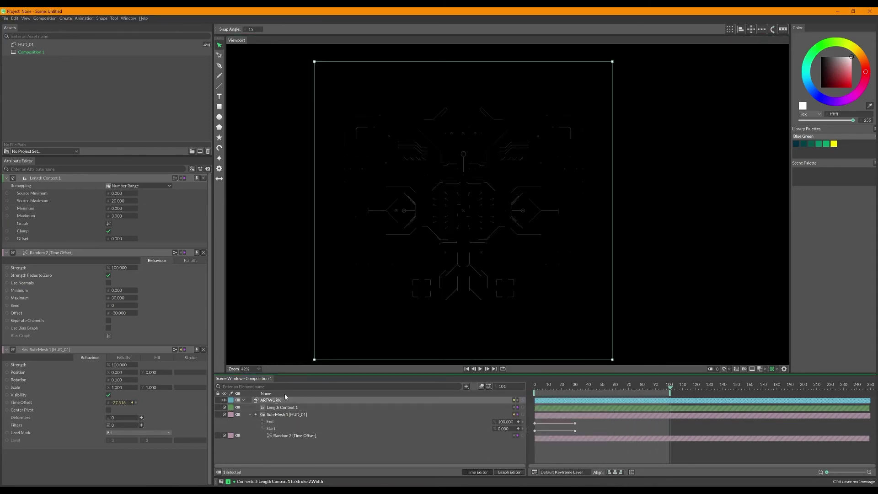
click(285, 415)
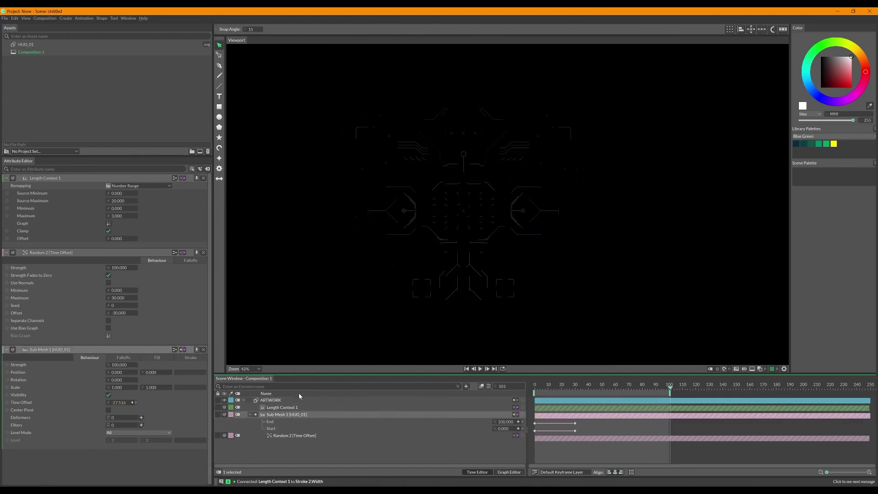
click(298, 408)
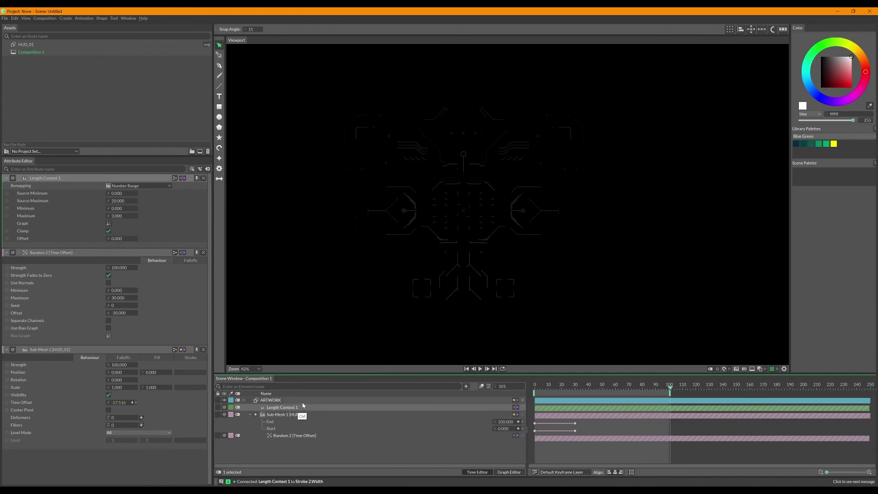
key(ctrl+d)
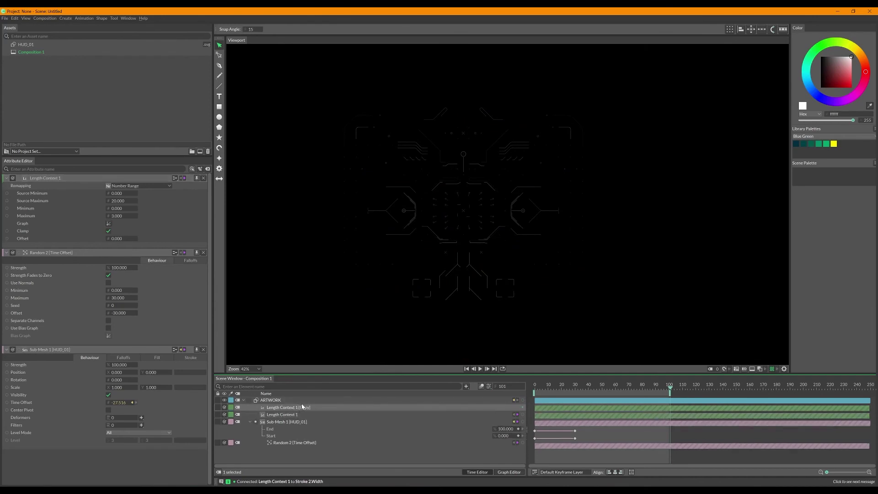
- Try Number Range To Color remapping on the original Length Context, and restore its Number Range remapping
click(155, 188)
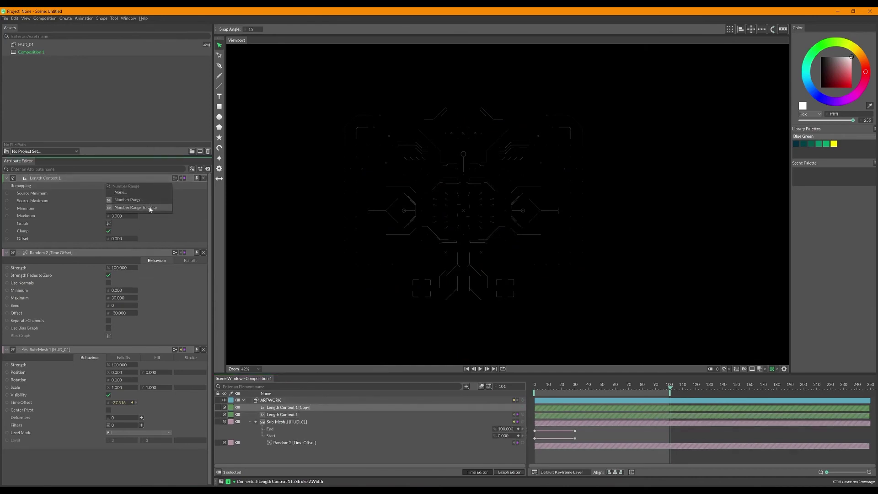
click(151, 208)
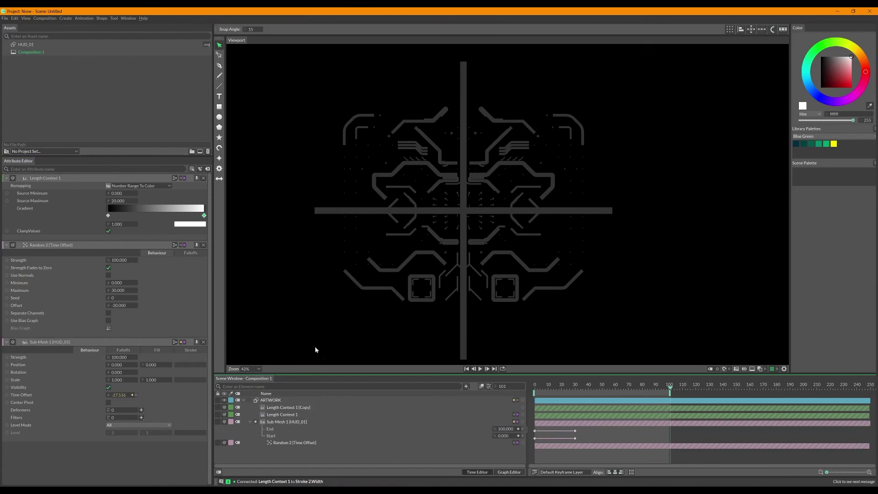
click(300, 409)
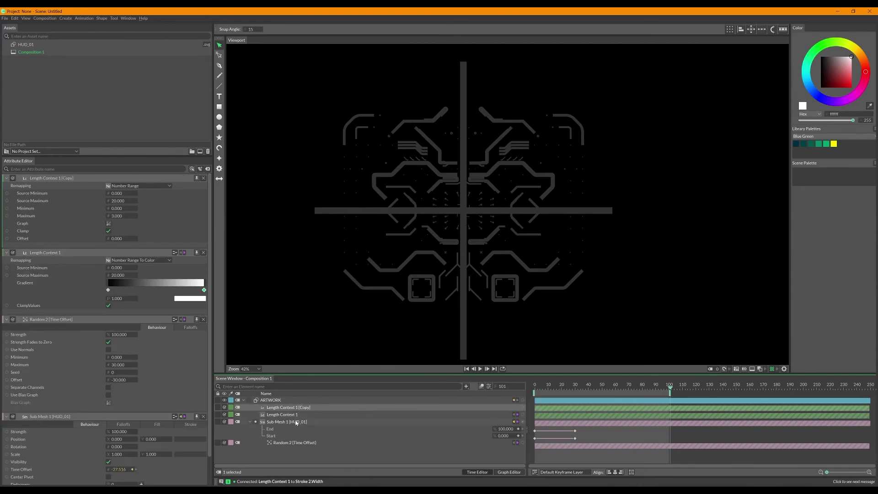
click(291, 416)
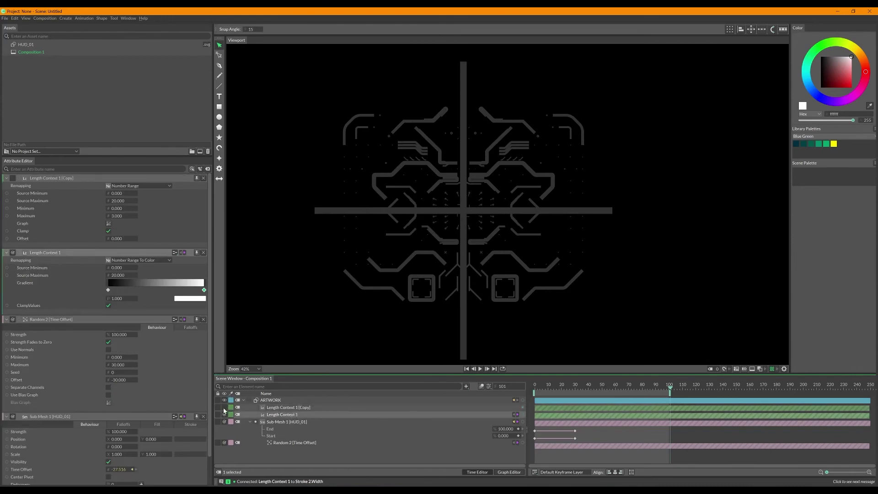
click(224, 415)
click(225, 414)
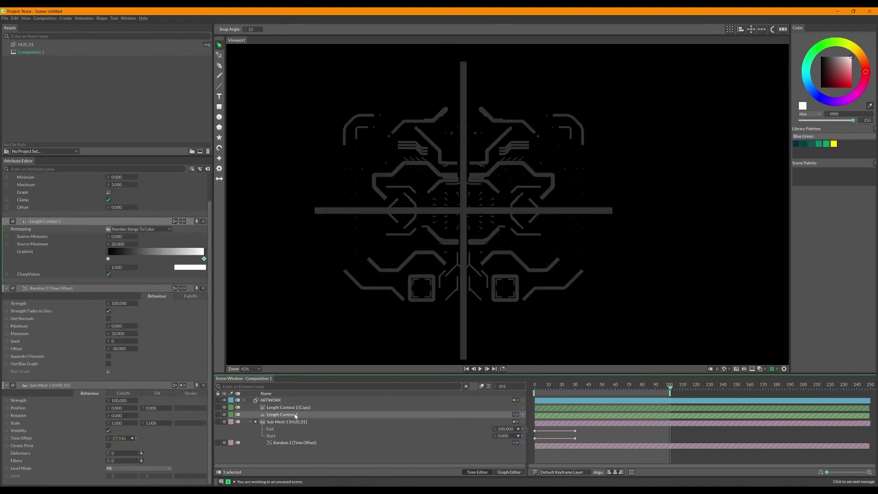
click(146, 229)
click(144, 243)
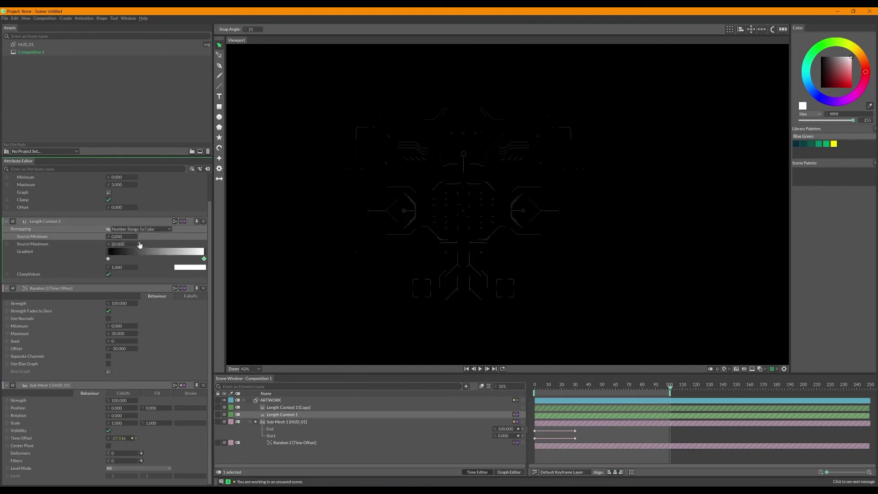
- Rename the original Length Context as Width and its copy as Color
double_click(293, 414)
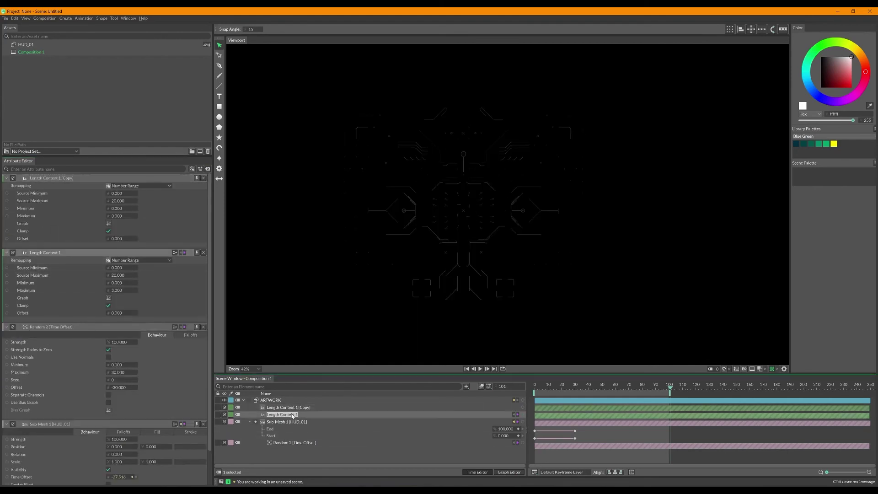
text(Width)
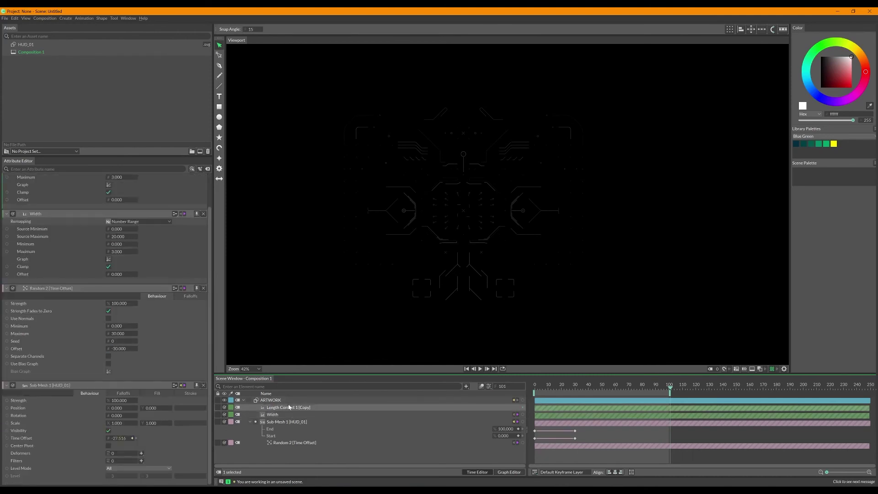
double_click(288, 407)
text(Color)
key(Return)
- Set the Color context's remapping to Number Range To Color
click(280, 407)
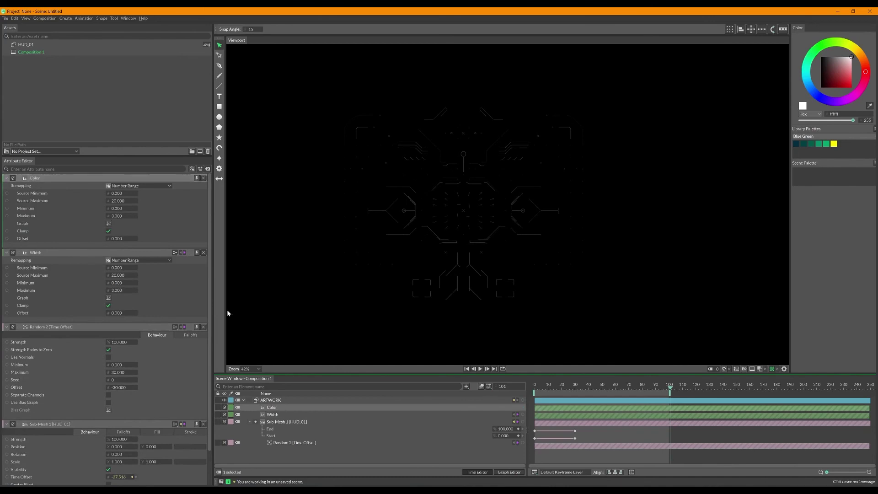
click(139, 186)
click(153, 209)
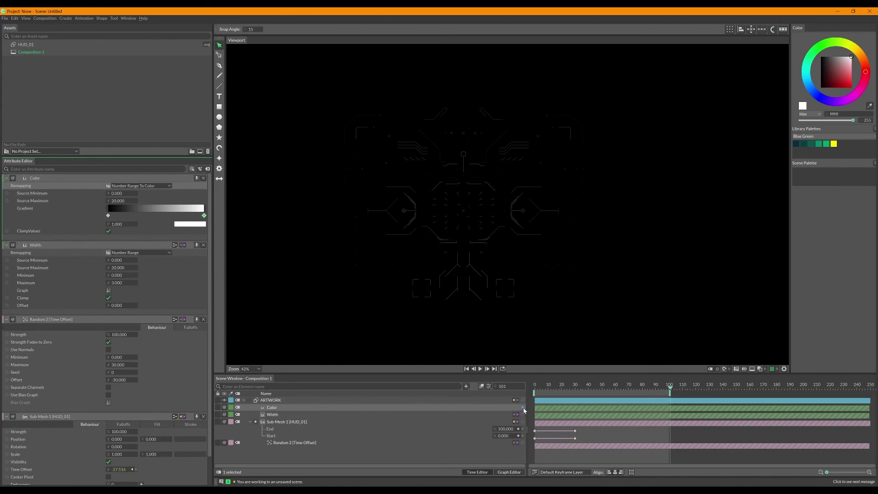
- Recolour the Color context's gradient to run from red at the start to green at the end
click(109, 216)
double_click(108, 216)
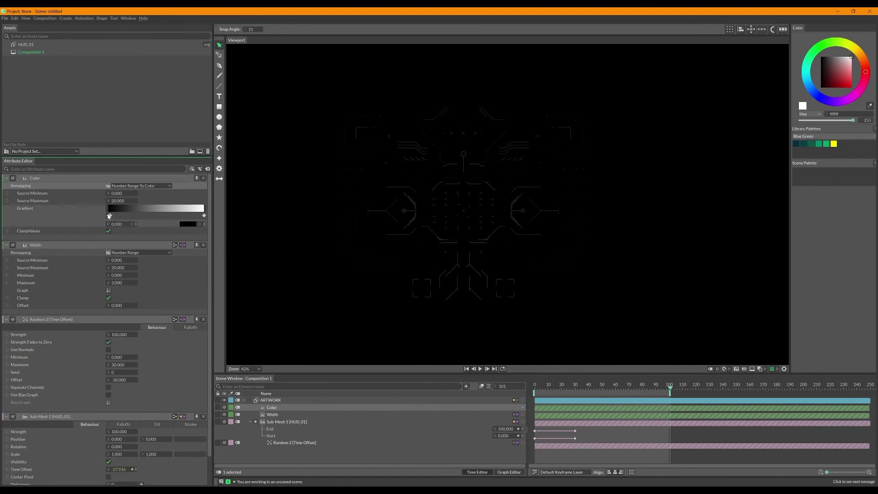
click(124, 215)
drag(124, 216, 196, 231)
click(187, 224)
click(204, 156)
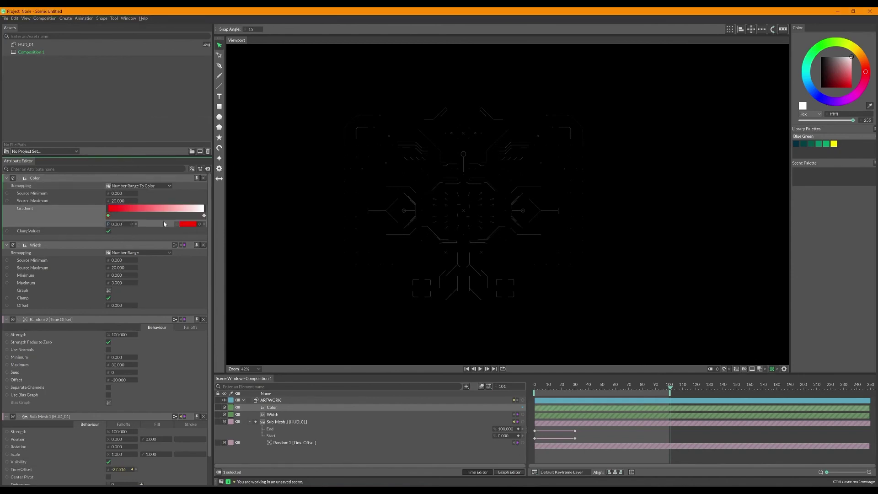
click(204, 215)
click(192, 224)
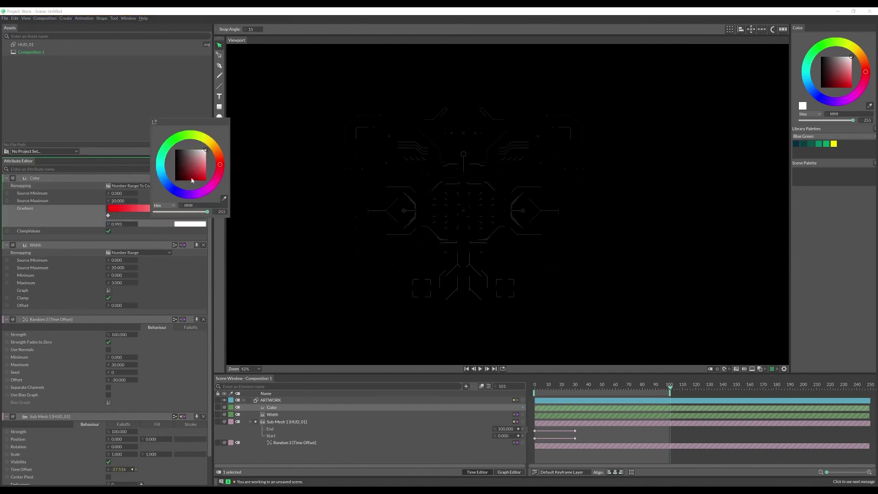
click(181, 136)
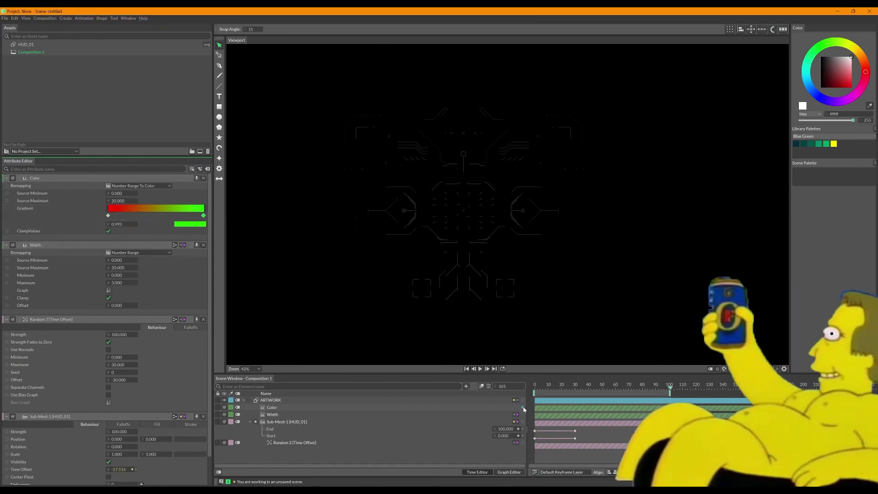
- Connect the Color context to the HUD_01 Sub-Mesh's Stroke Color
drag(522, 407, 284, 424)
click(313, 325)
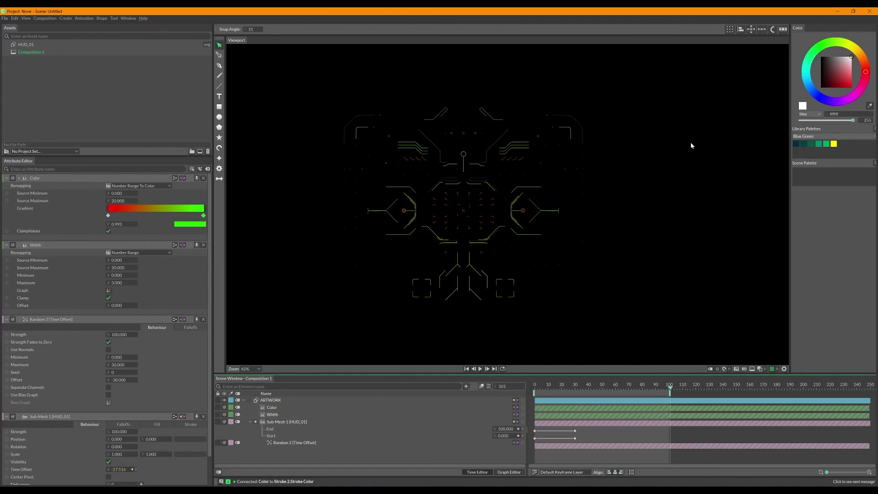
click(130, 209)
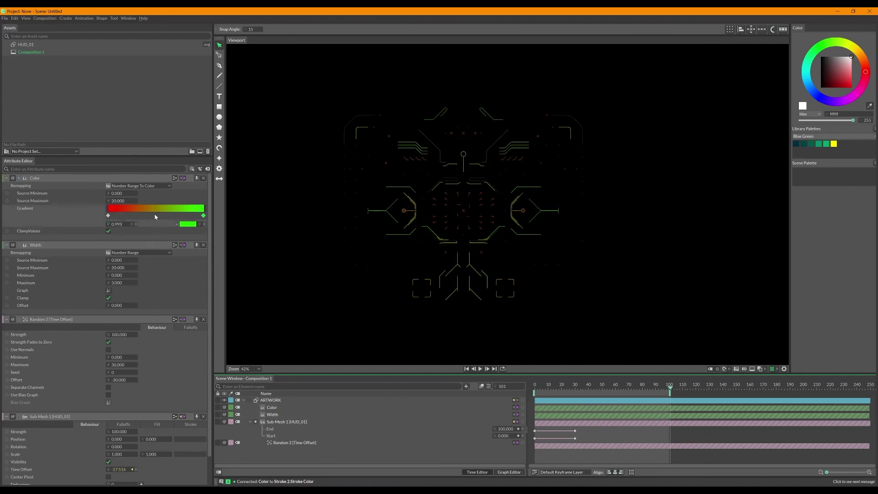
- Recolour the Color context's gradient with cyan at its start stop and dark blue (000090) at its middle stop
double_click(108, 215)
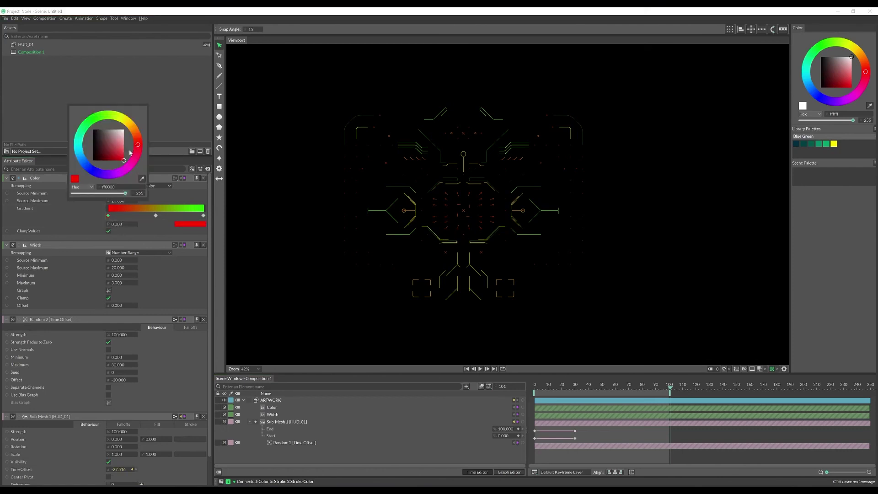
click(85, 150)
click(140, 229)
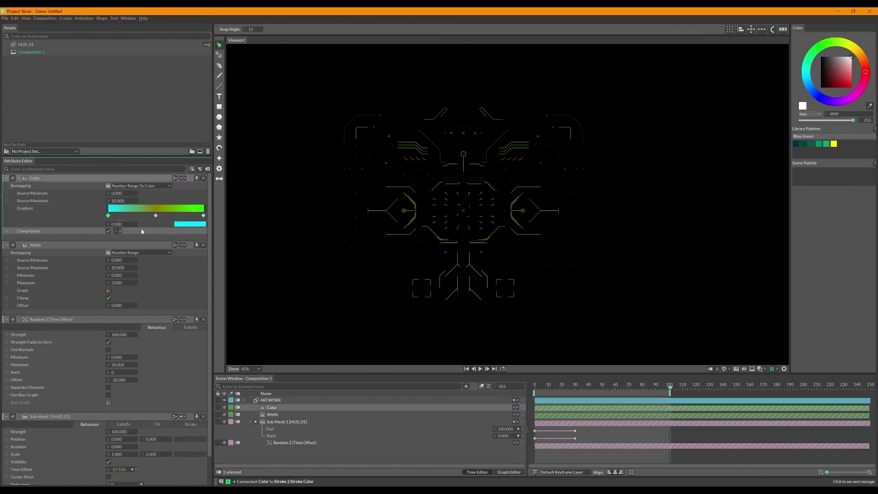
click(156, 216)
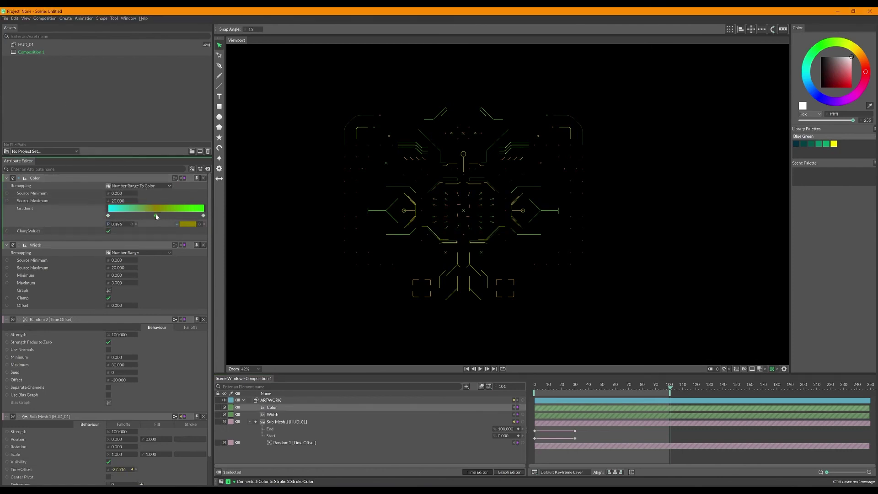
double_click(156, 215)
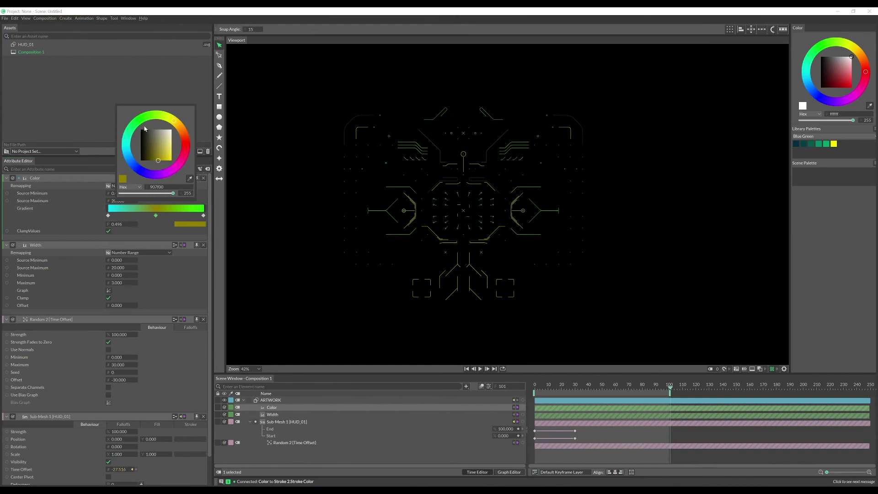
drag(129, 156, 142, 173)
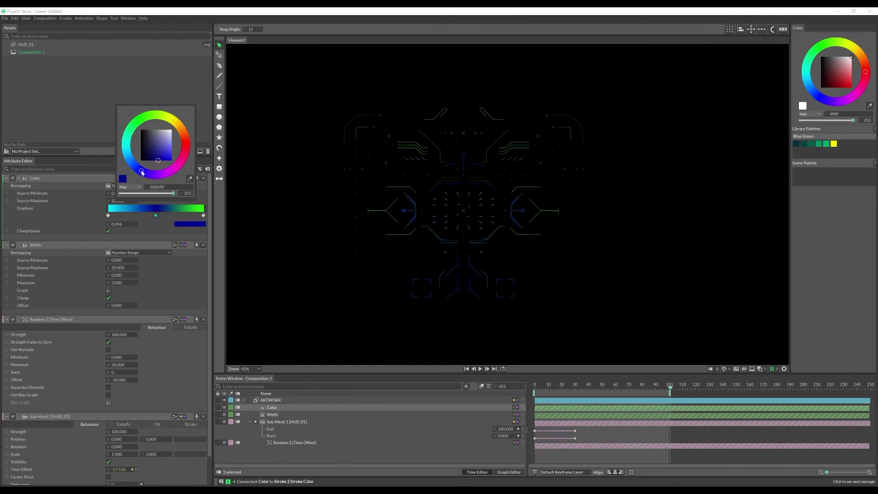
- Recolour the Color gradient's end stop magenta-pink and preview the animation from frame 0
click(203, 215)
double_click(203, 215)
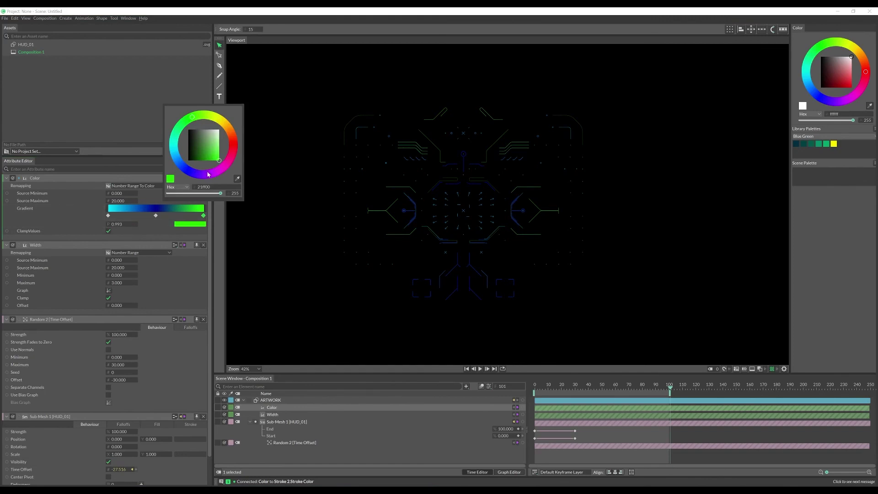
drag(208, 174, 228, 166)
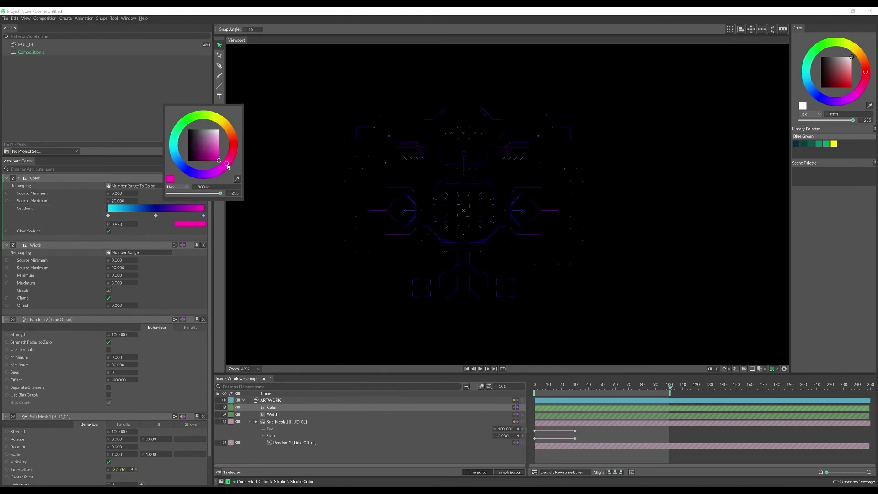
click(178, 242)
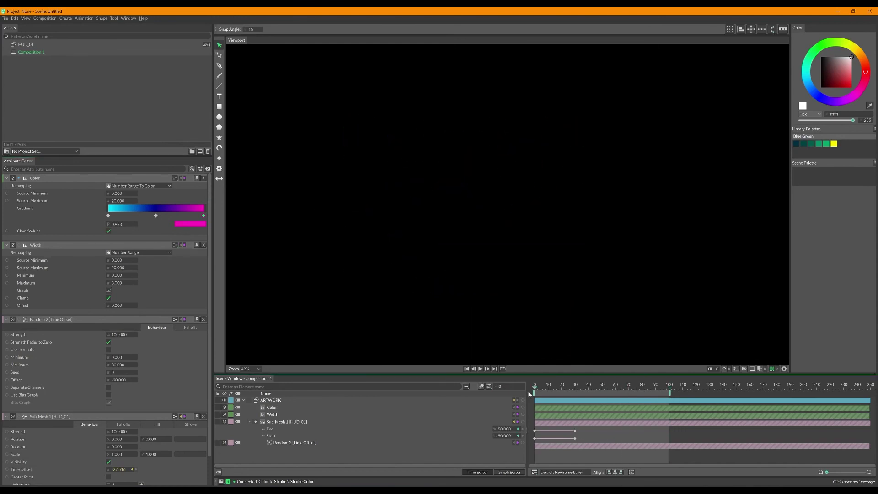
click(481, 368)
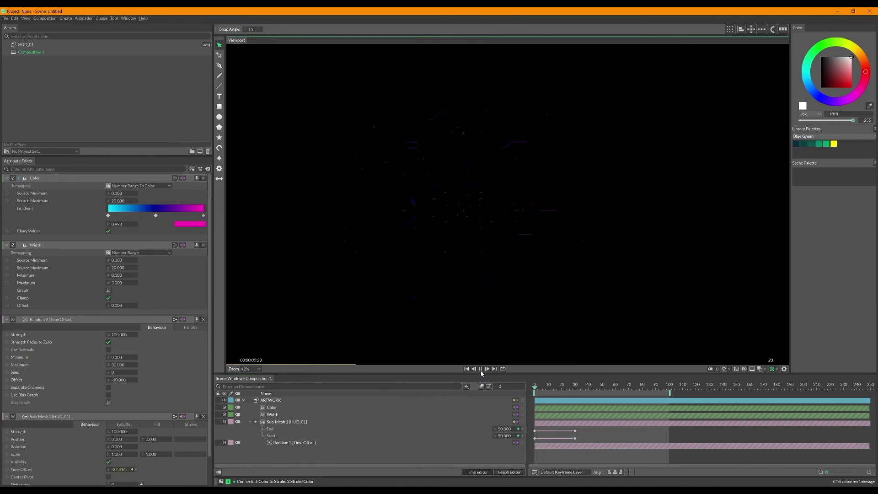
click(481, 370)
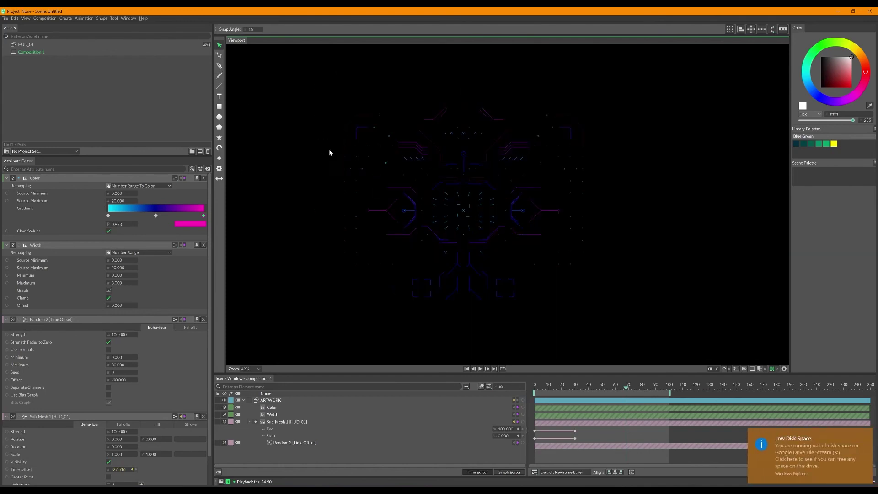
- Mark up the HUD with freehand Pencil scribbles, a diagonal line and circles around its sparse upper-right, lower-right and lower-left areas
key(n)
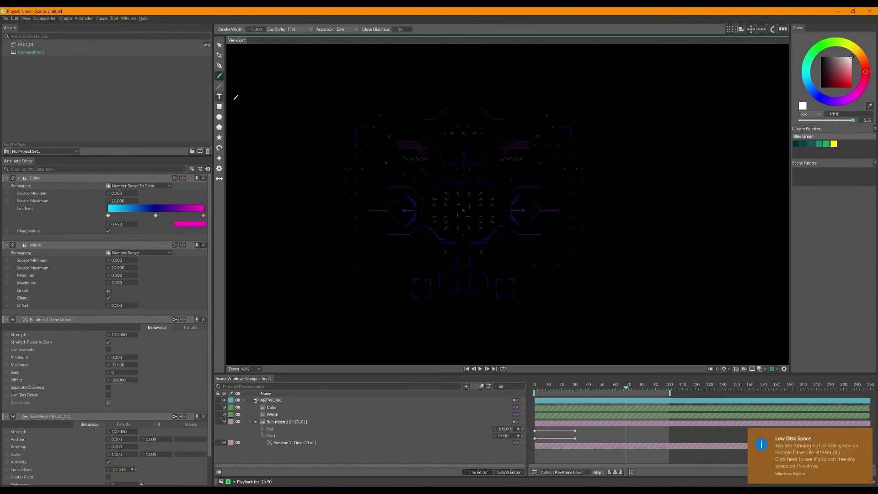
mouse_move(418, 155)
mouse_down()
mouse_move(410, 162)
mouse_move(416, 179)
mouse_up()
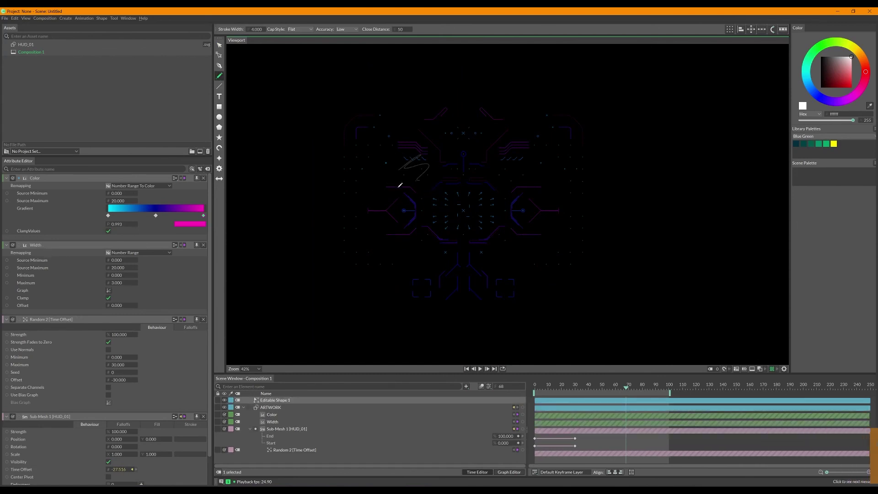
mouse_move(498, 115)
mouse_down()
mouse_move(534, 88)
mouse_move(577, 83)
mouse_up()
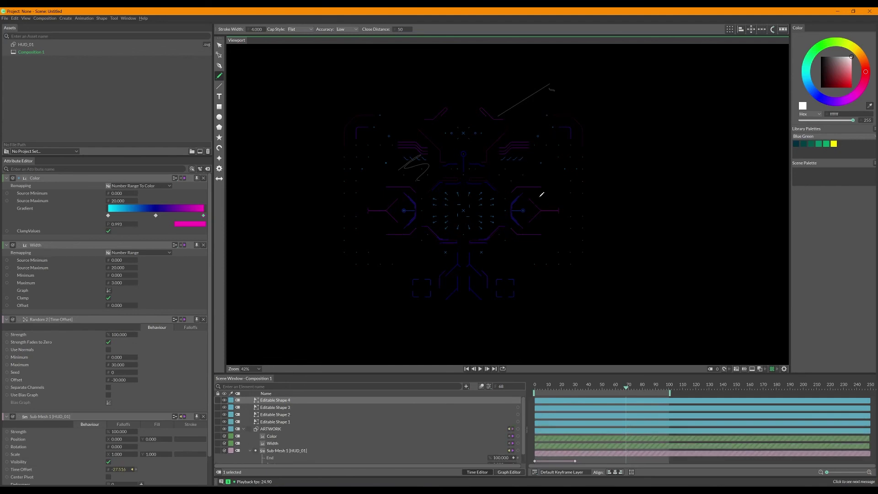
mouse_move(592, 170)
mouse_down()
mouse_move(555, 178)
mouse_move(588, 190)
mouse_move(566, 170)
mouse_up()
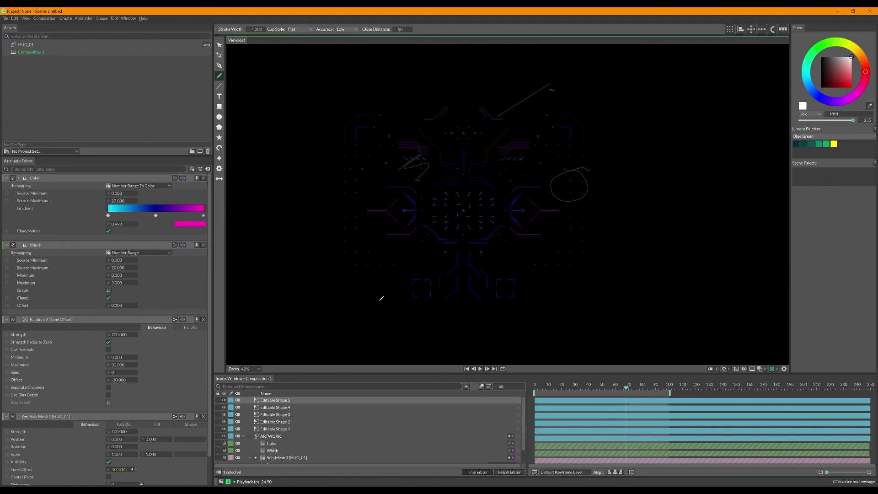
mouse_move(565, 245)
mouse_down()
mouse_move(517, 273)
mouse_move(546, 310)
mouse_move(588, 269)
mouse_move(551, 250)
mouse_up()
mouse_move(389, 270)
mouse_down()
mouse_move(389, 302)
mouse_move(386, 265)
mouse_up()
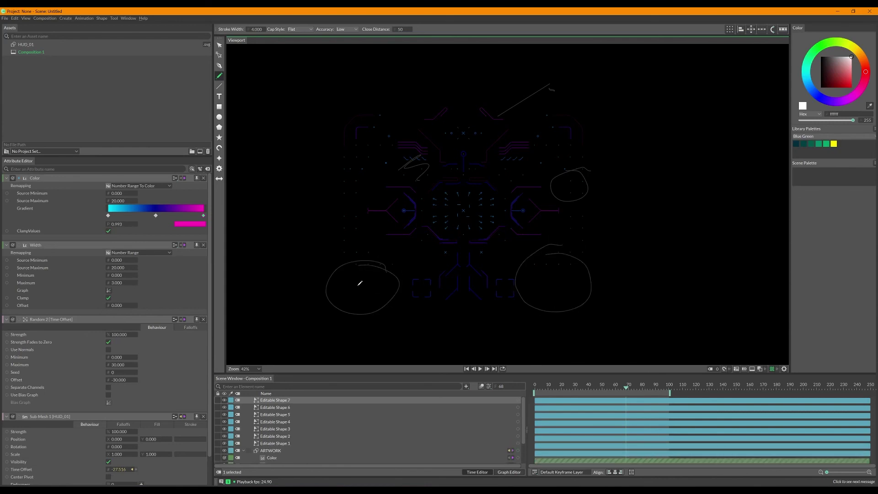
- Set the Width context's Minimum to 1
click(117, 275)
text(1)
key(Return)
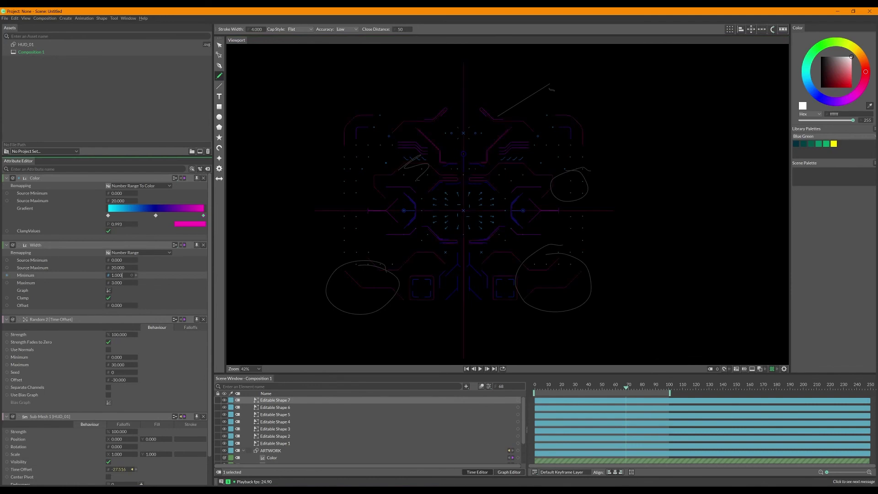
- Set the Width context's Minimum to 0.5, keeping Clamp enabled
click(116, 275)
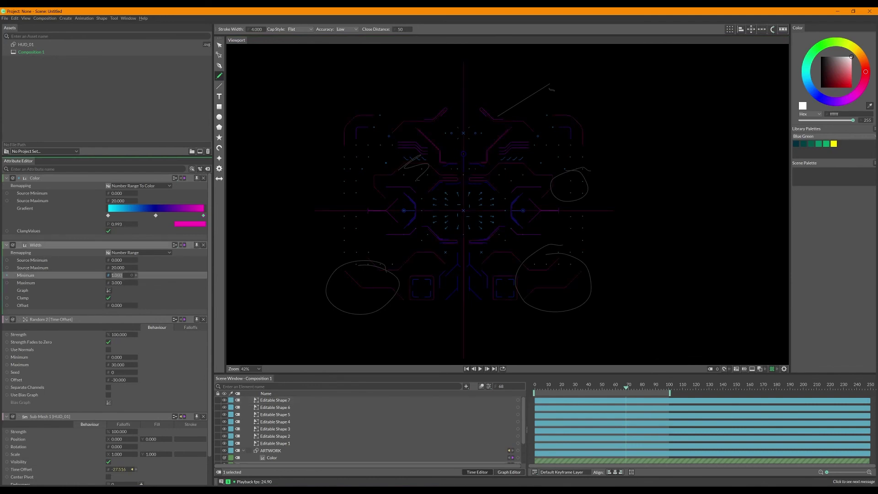
text(0.500)
key(Return)
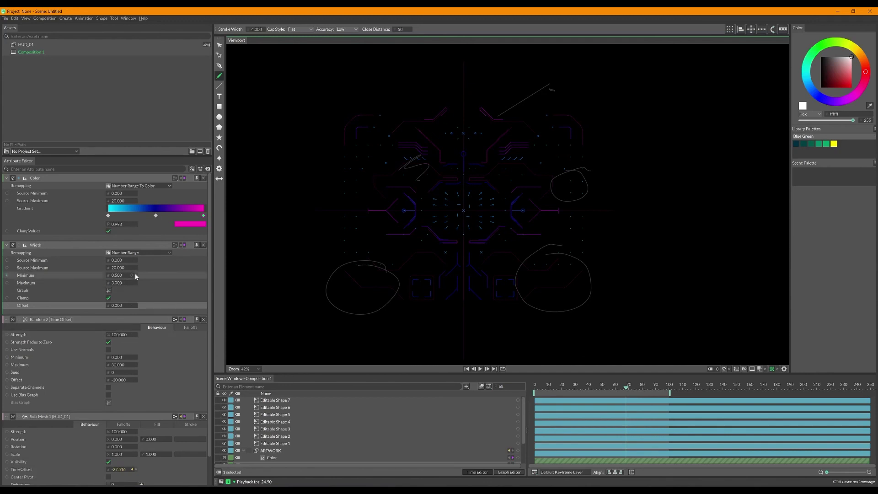
click(108, 298)
click(109, 297)
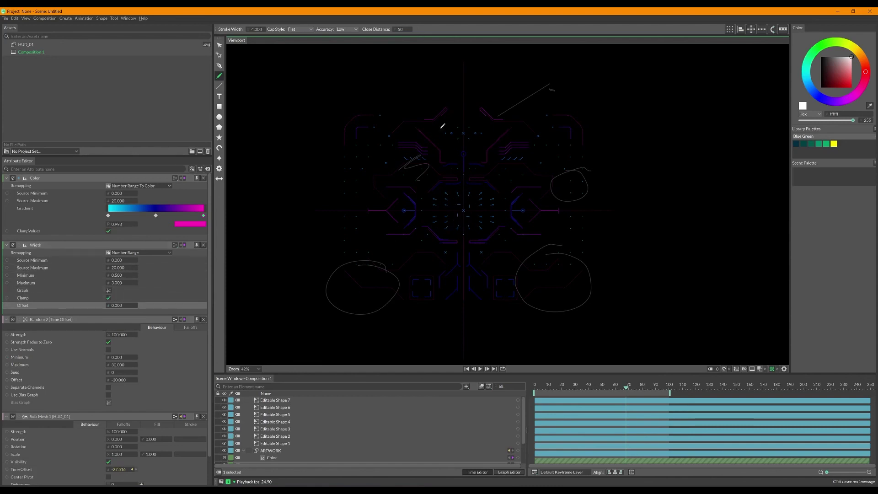
- Delete the seven freehand annotations, Editable Shape 1 to Editable Shape 7, from the composition
click(284, 401)
shift+click(277, 446)
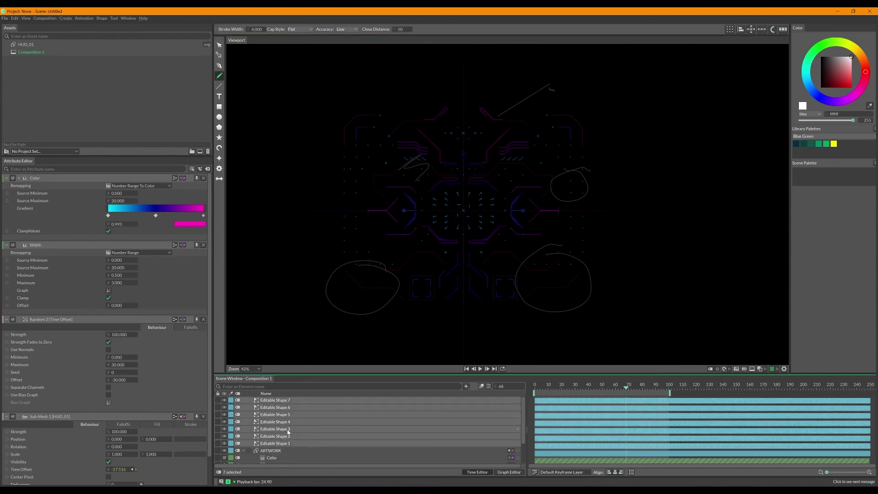
key(Delete)
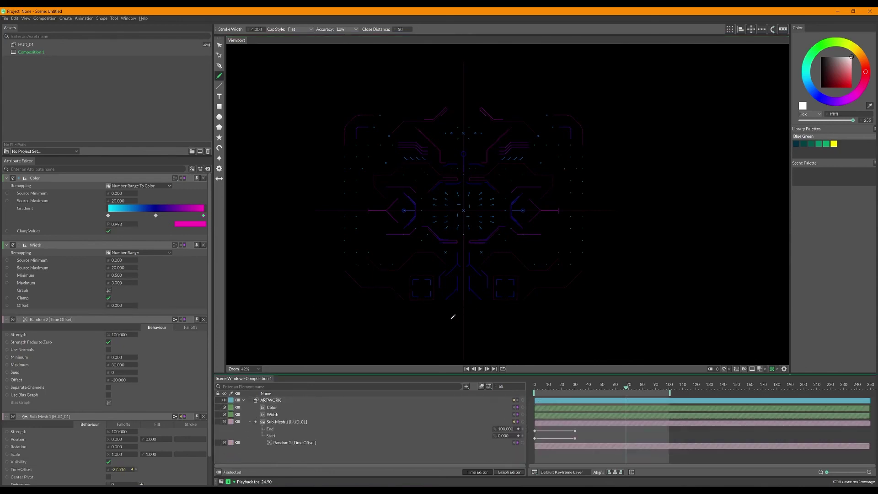